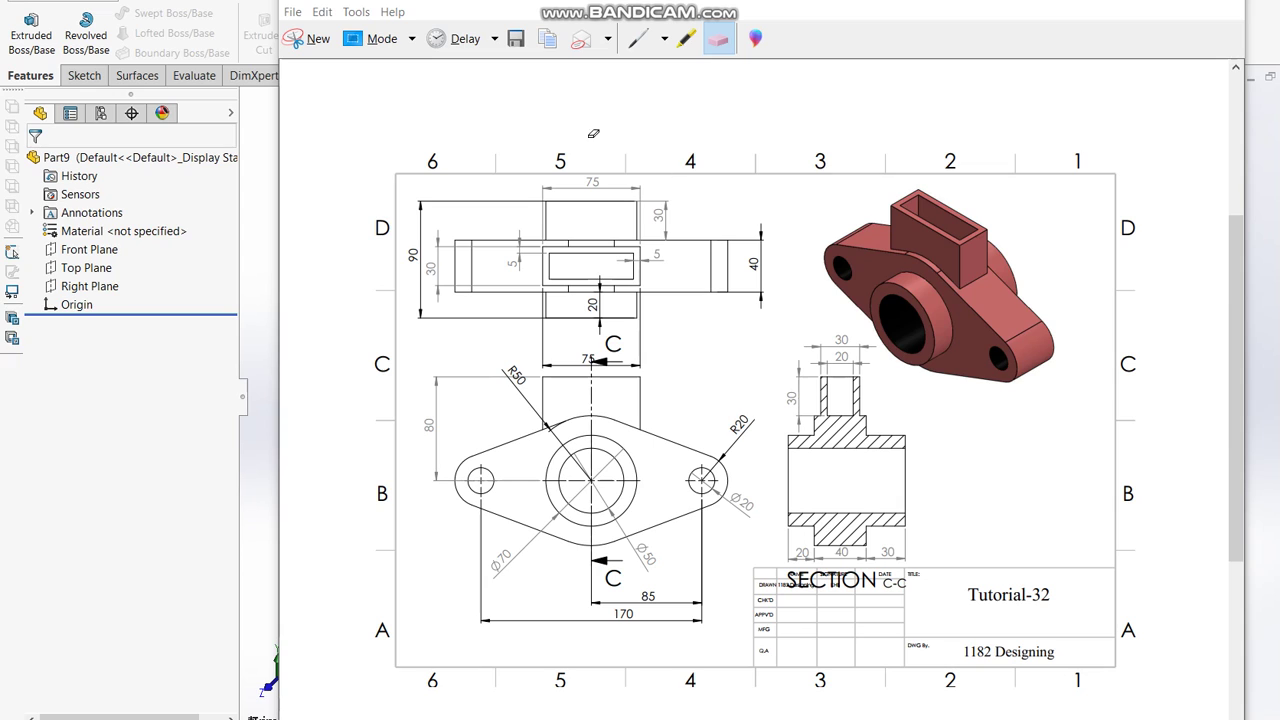
With the red pen, mark the 3D part and circle Ø70 and Ø50, then return to SolidWorks.
{"action": "left_click", "coordinate": [664, 38]}
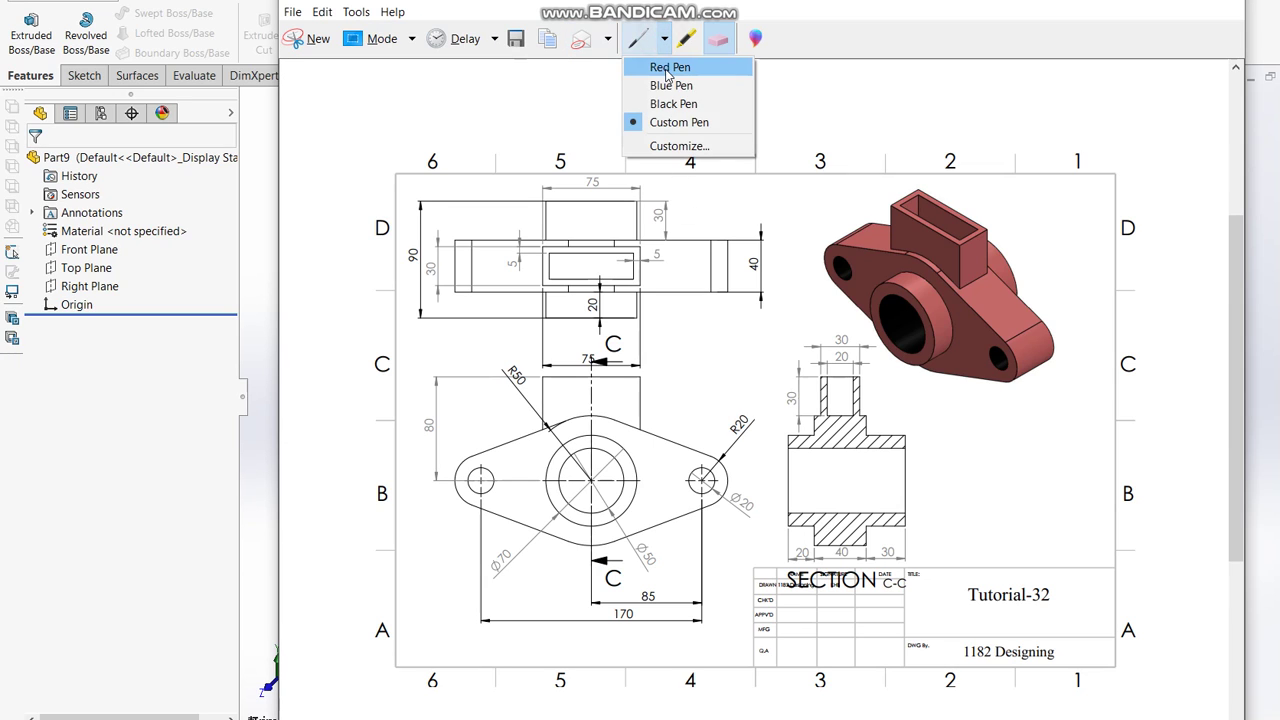
{"action": "left_click", "coordinate": [667, 66]}
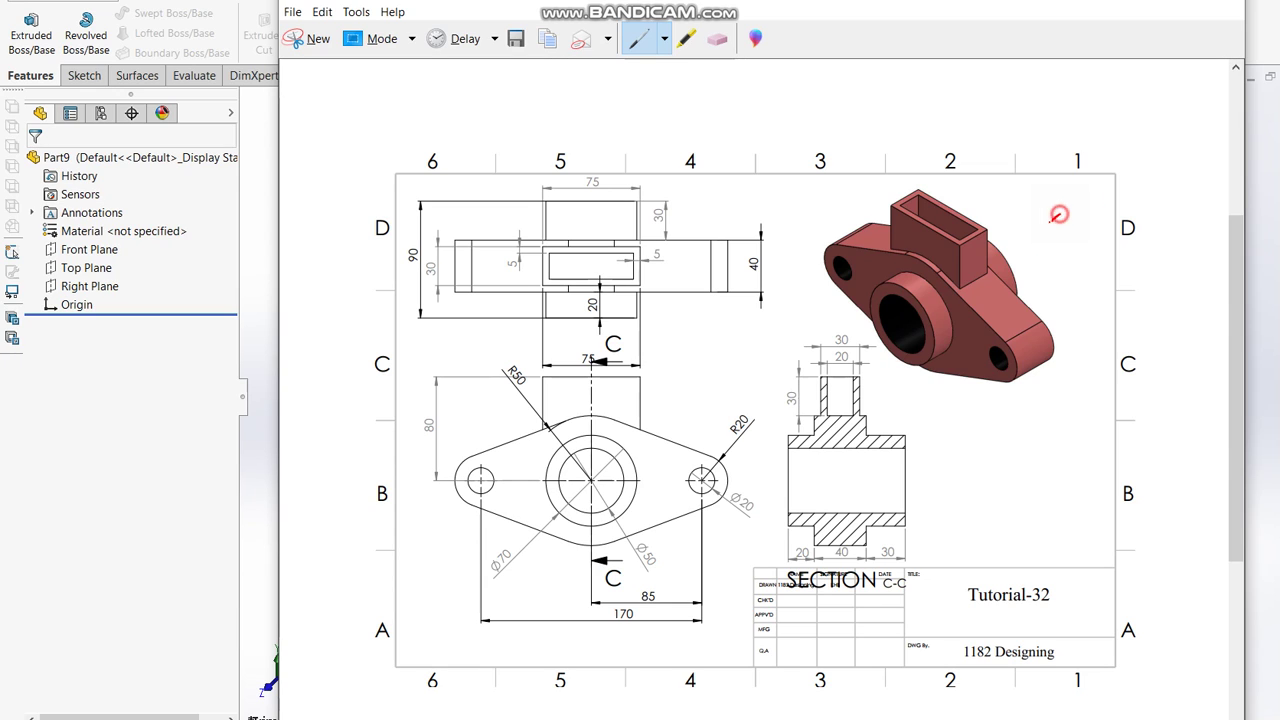
{"action": "left_click_drag", "start_coordinate": [1015, 240], "coordinate": [1012, 250]}
{"action": "left_click_drag", "start_coordinate": [497, 544], "coordinate": [485, 558]}
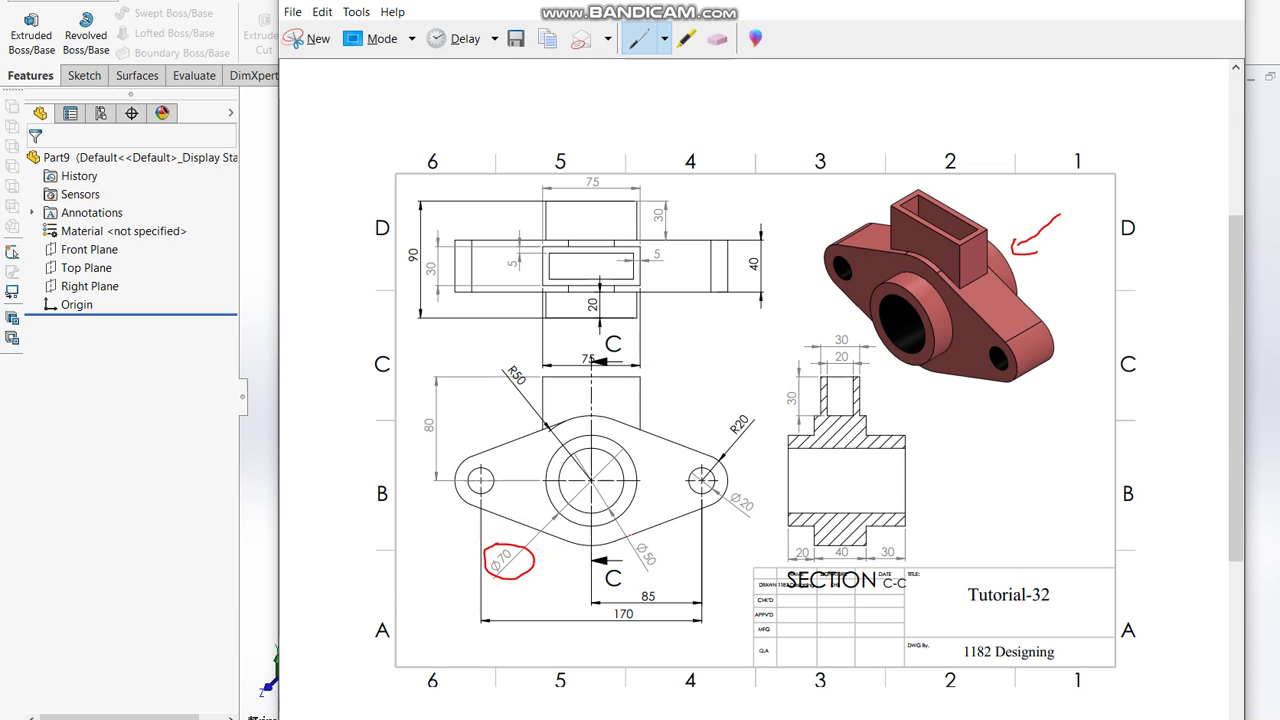
{"action": "mouse_move", "coordinate": [638, 540]}
{"action": "left_mouse_down"}
{"action": "mouse_move", "coordinate": [643, 574]}
{"action": "mouse_move", "coordinate": [656, 545]}
{"action": "left_mouse_up"}
{"action": "left_click", "coordinate": [173, 443]}
{"action": "left_click", "coordinate": [31, 30]}
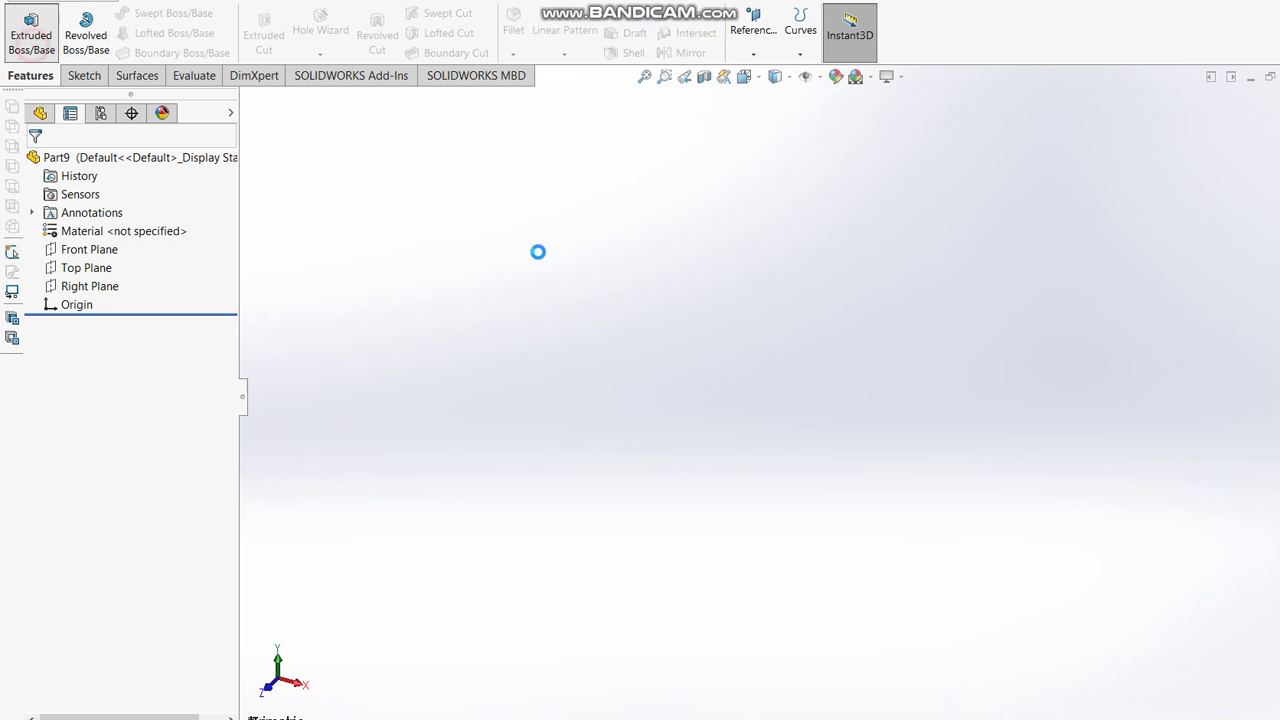
Sketch two concentric circles at the origin on the Front Plane.
{"action": "left_click", "coordinate": [588, 216]}
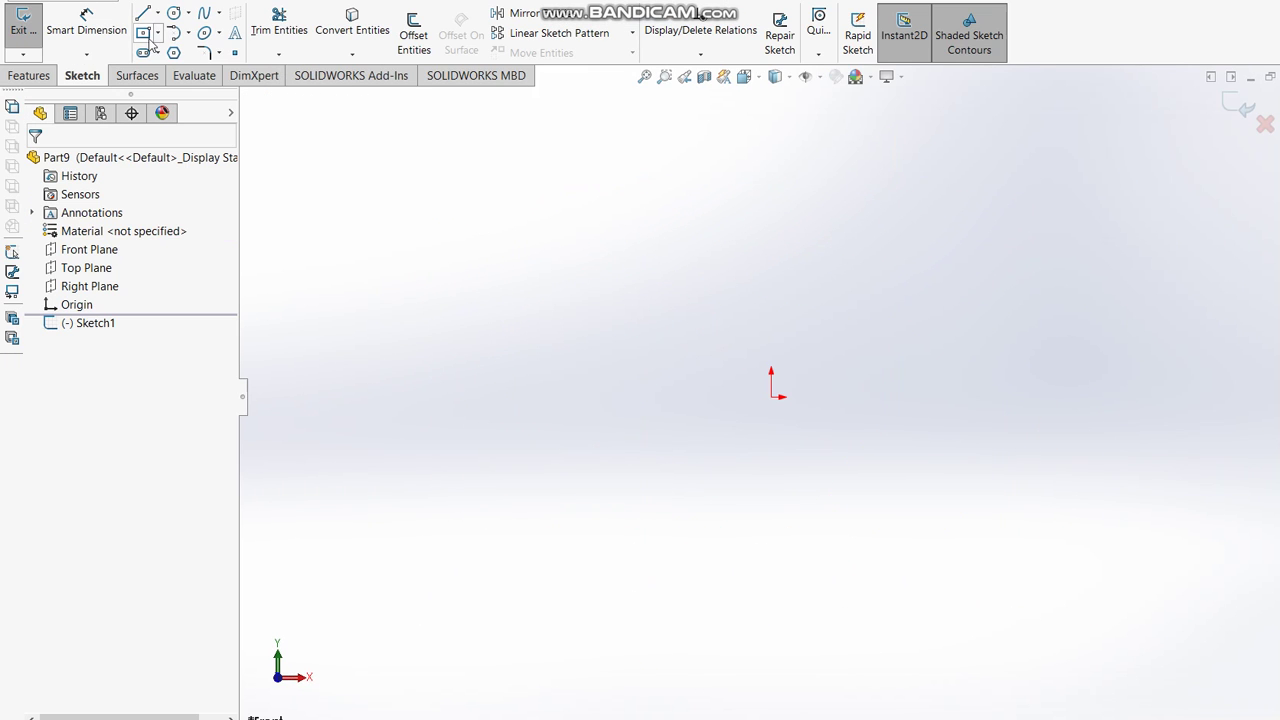
{"action": "left_click", "coordinate": [173, 13]}
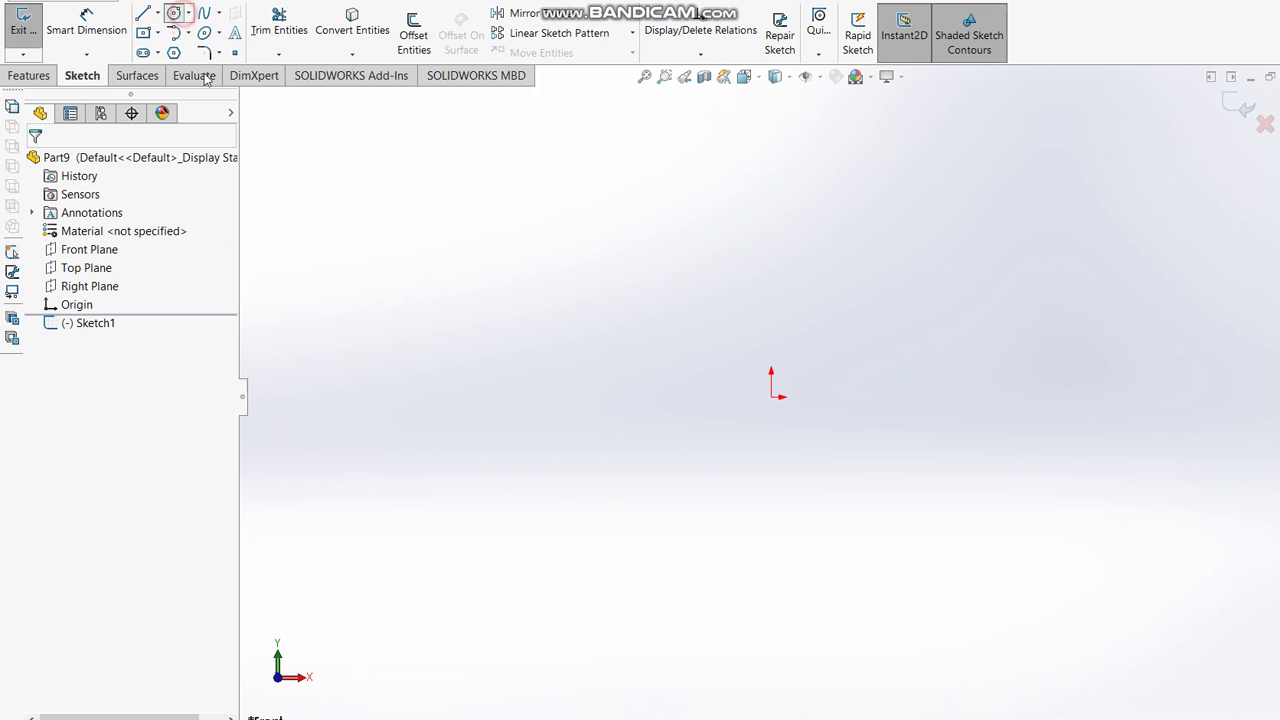
{"action": "left_click", "coordinate": [771, 396]}
{"action": "left_click", "coordinate": [744, 340]}
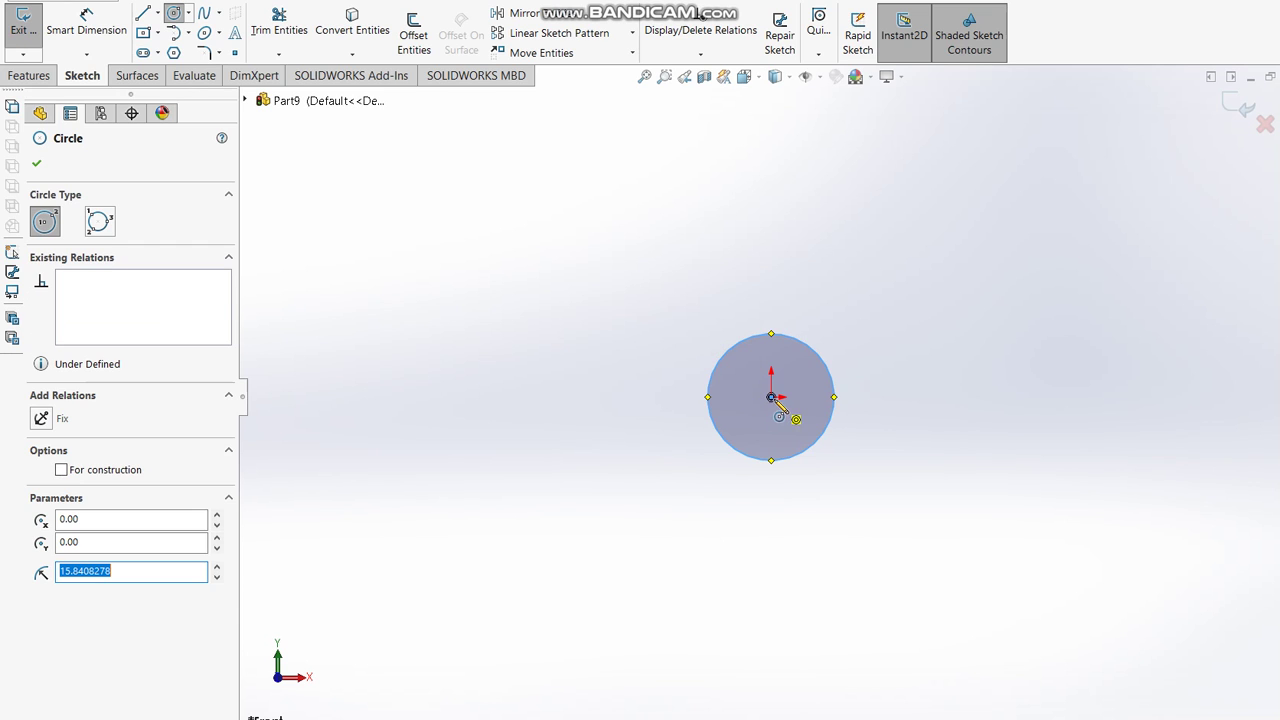
{"action": "left_click", "coordinate": [771, 396]}
{"action": "left_click", "coordinate": [672, 345]}
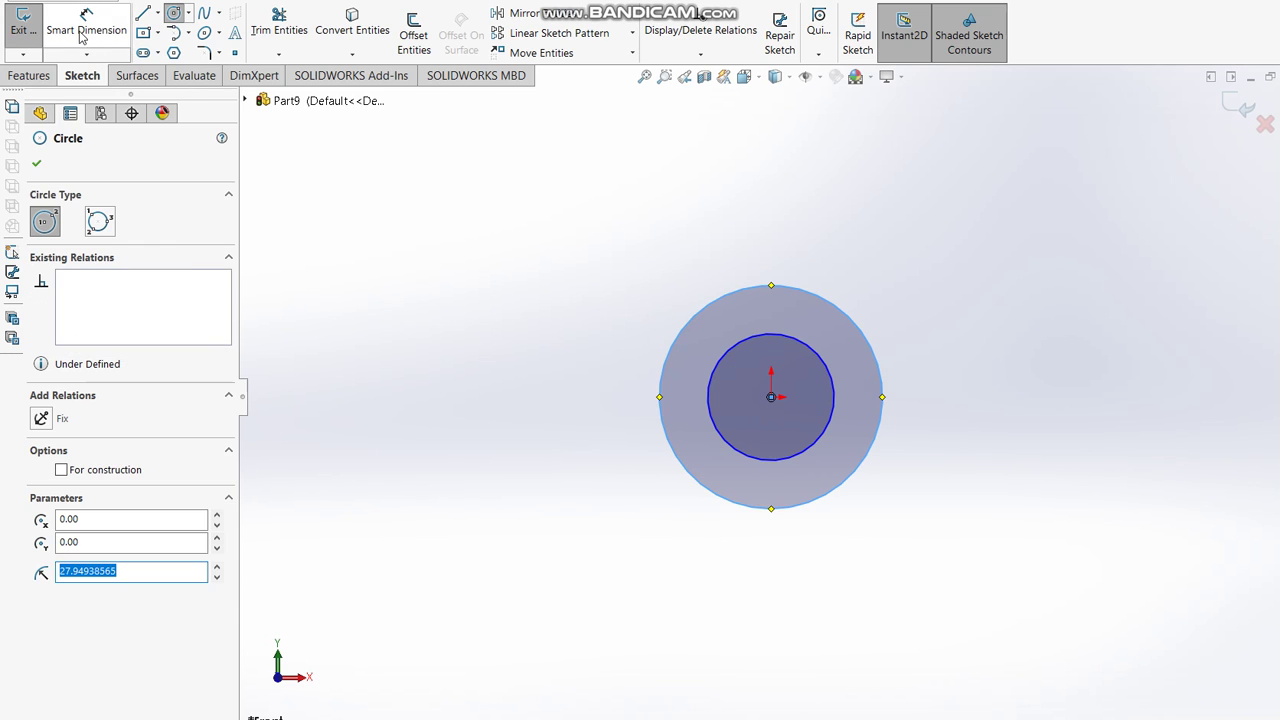
Dimension the outer circle to Ø70 and the inner circle to Ø50.
{"action": "left_click", "coordinate": [86, 25]}
{"action": "left_click", "coordinate": [905, 440]}
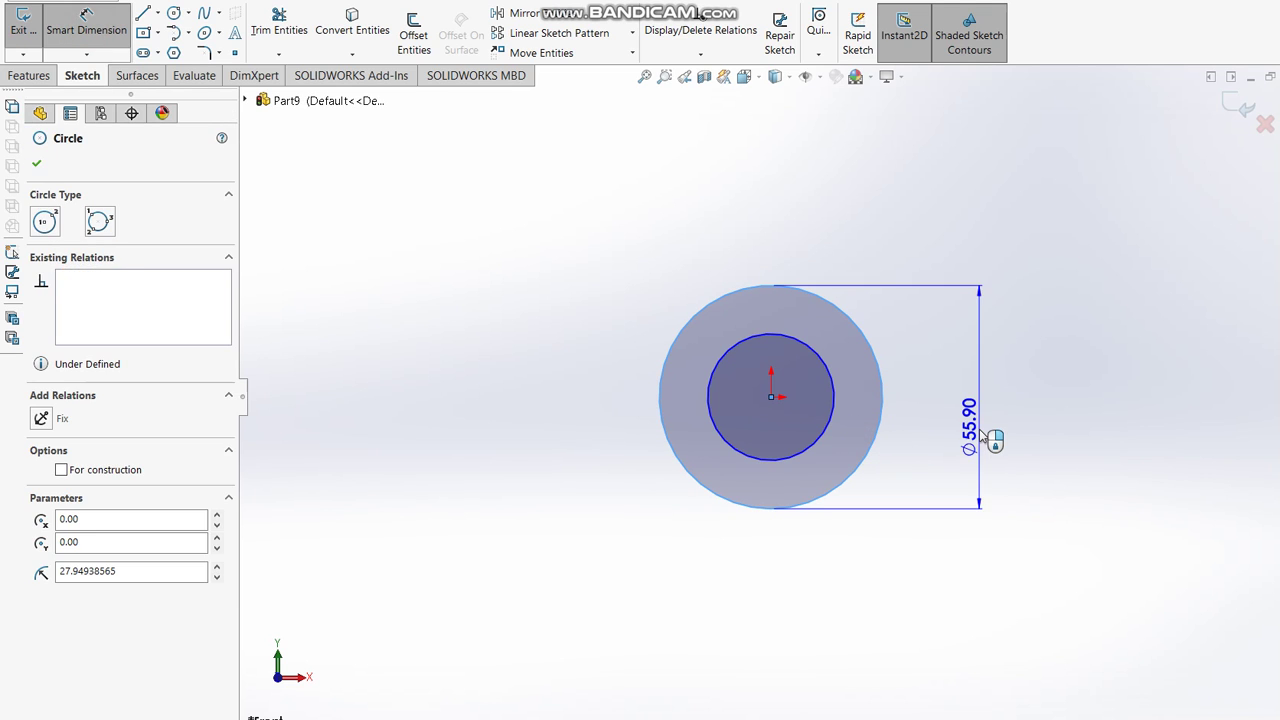
{"action": "left_click", "coordinate": [982, 433]}
{"action": "type", "text": "70"}
{"action": "key", "text": "Return"}
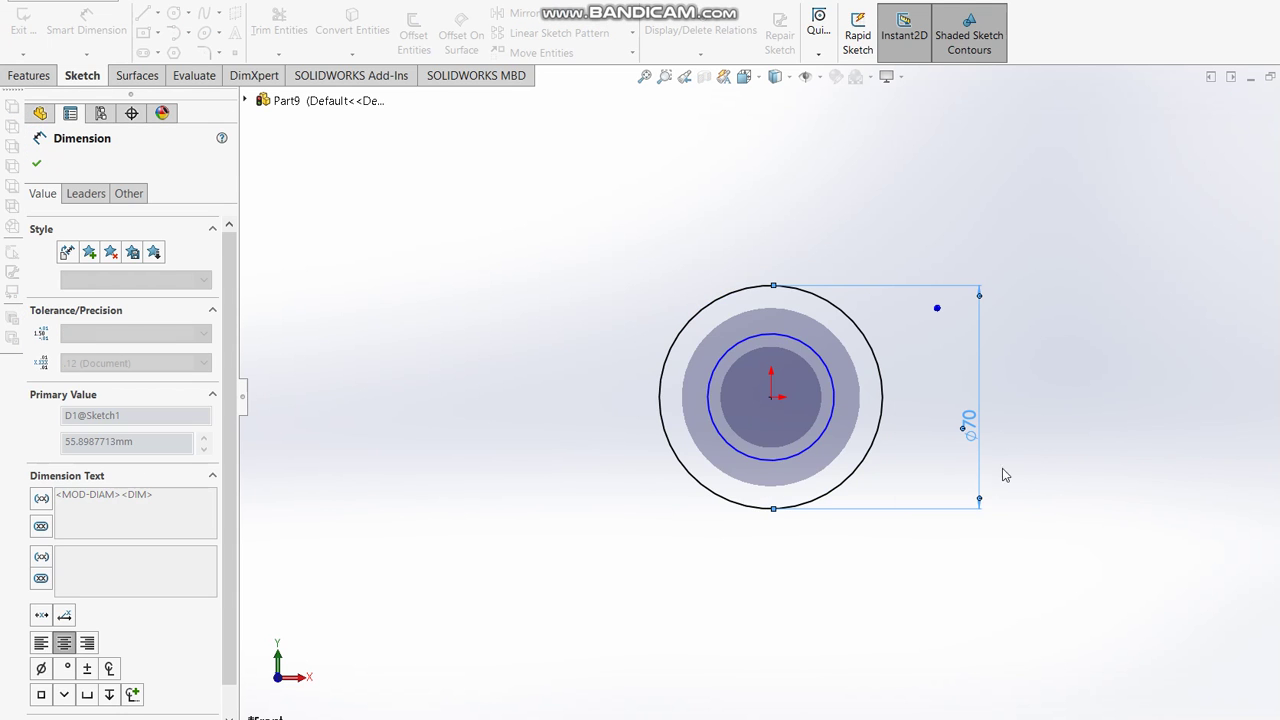
{"action": "left_click", "coordinate": [834, 446]}
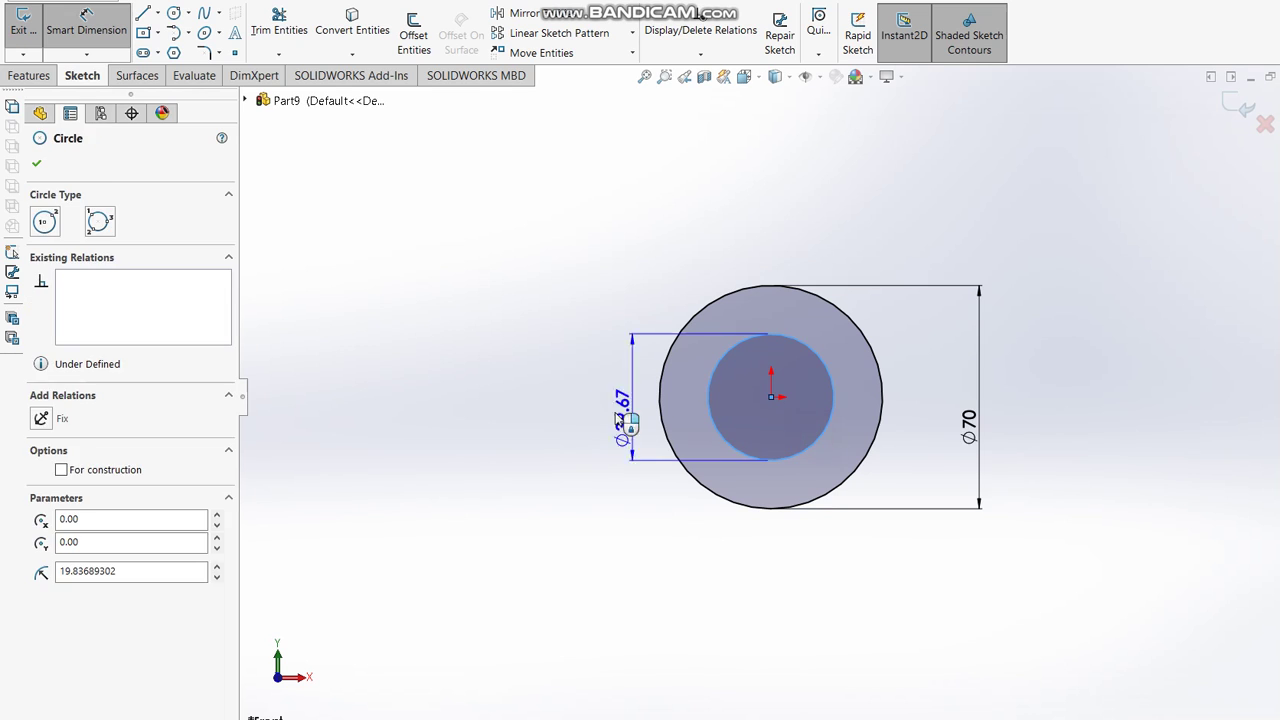
{"action": "left_click", "coordinate": [565, 400]}
{"action": "type", "text": "50"}
{"action": "key", "text": "Return"}
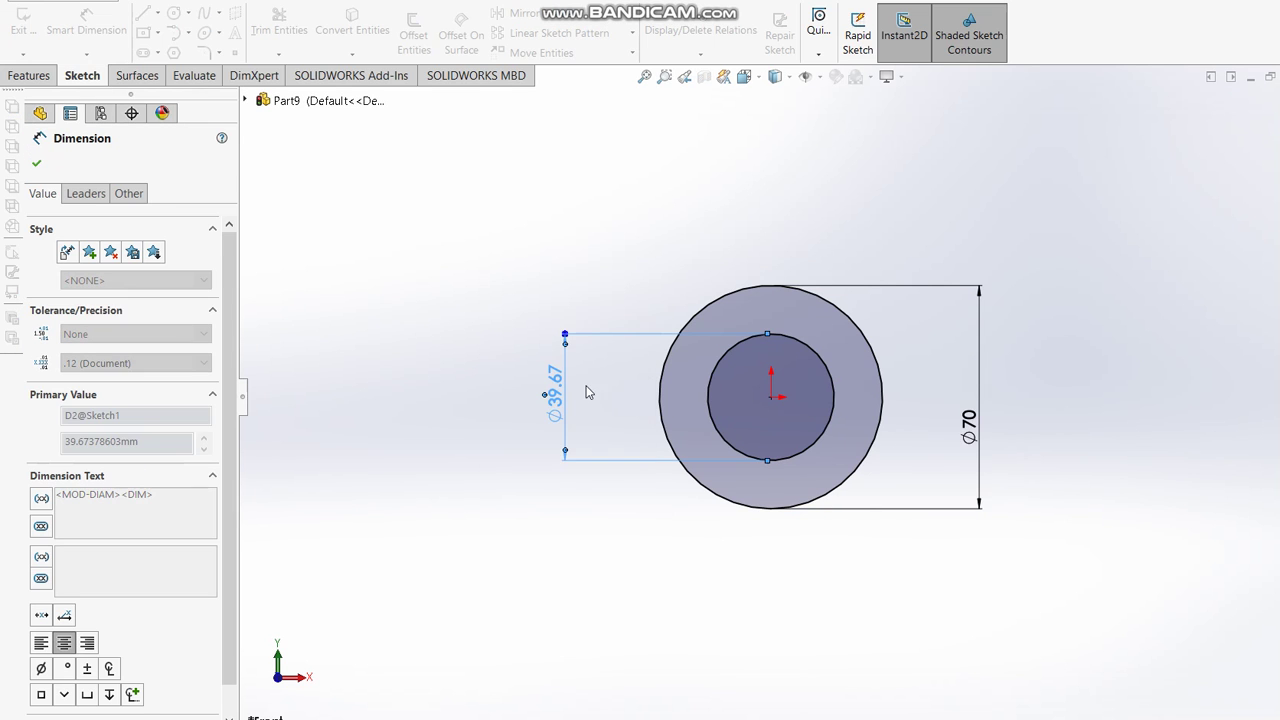
{"action": "left_click", "coordinate": [1240, 108]}
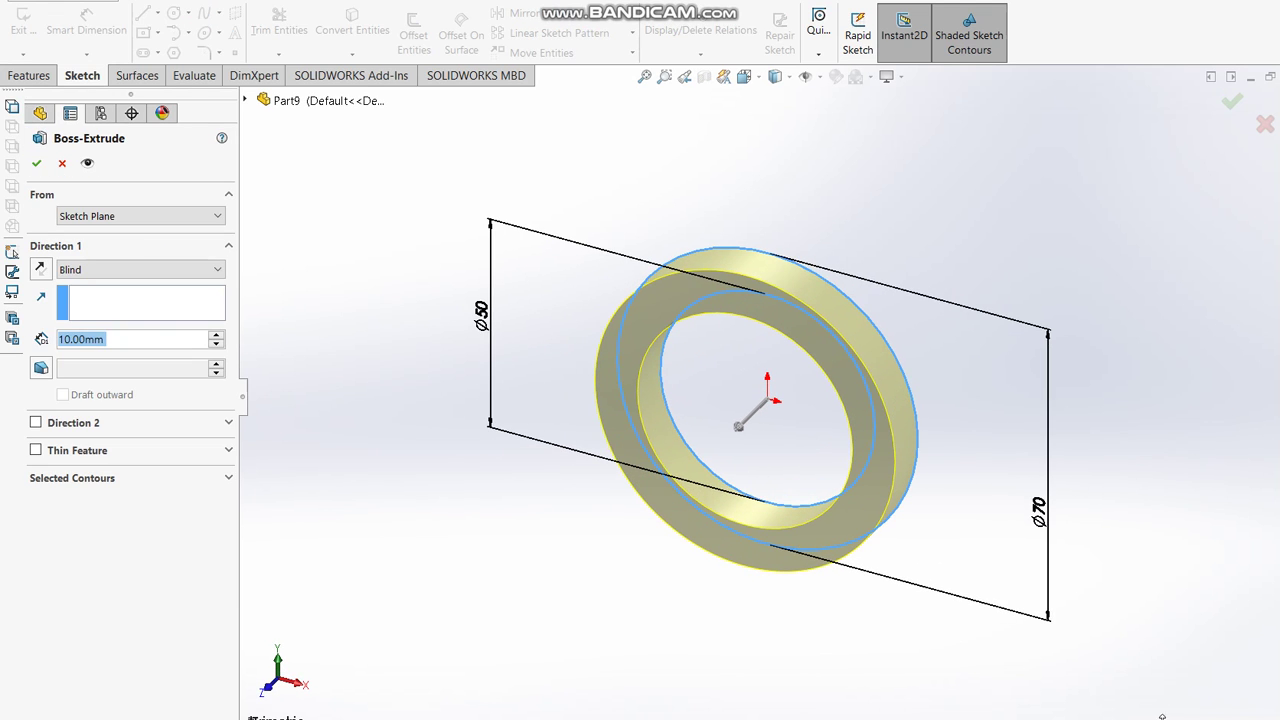
Circle the 75 length dimension in red on the reference drawing.
{"action": "key", "text": "alt+Tab"}
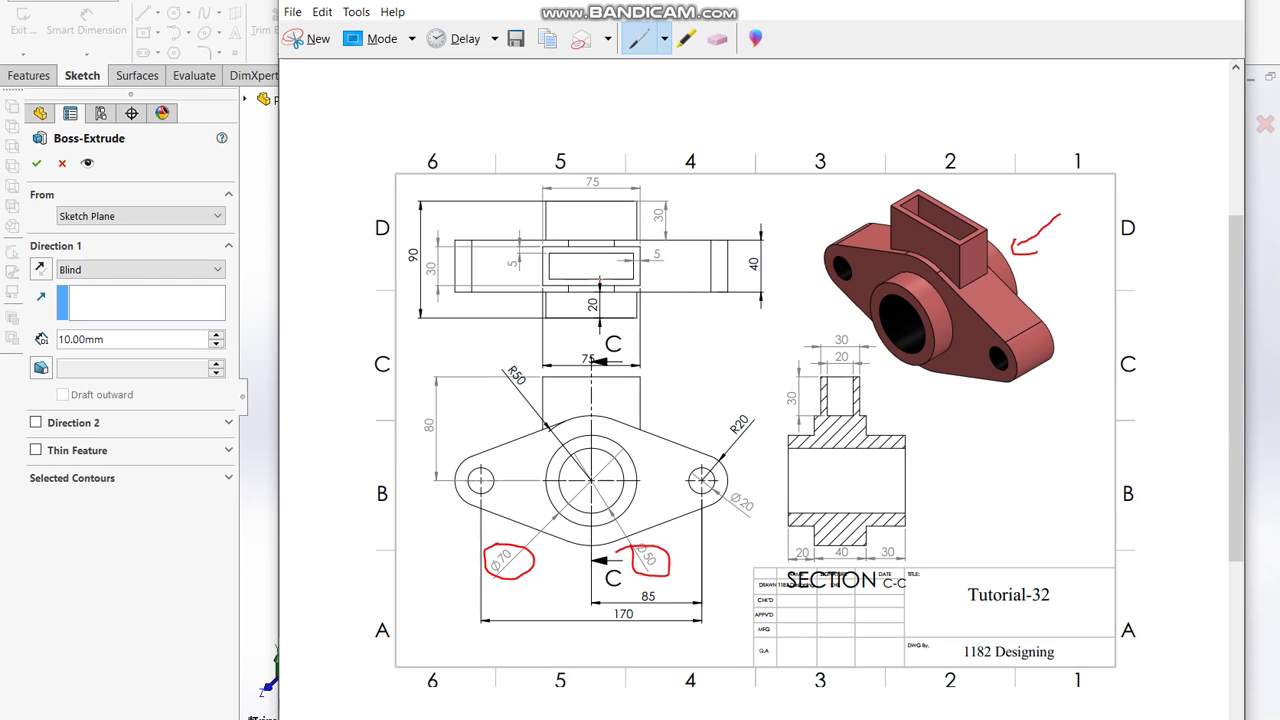
{"action": "left_click_drag", "start_coordinate": [586, 346], "coordinate": [612, 356]}
{"action": "left_click", "coordinate": [137, 543]}
Extrude the ring 75 mm with a Mid Plane end condition.
{"action": "double_click", "coordinate": [122, 341]}
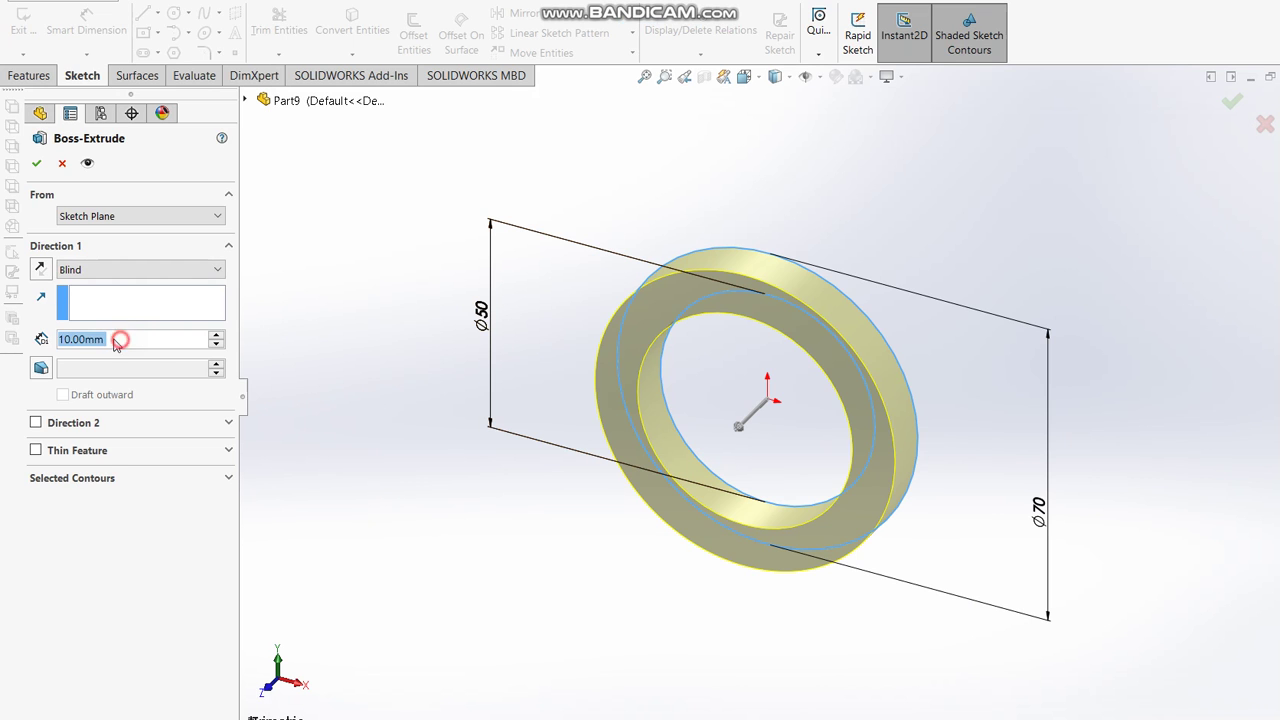
{"action": "type", "text": "75"}
{"action": "key", "text": "Return"}
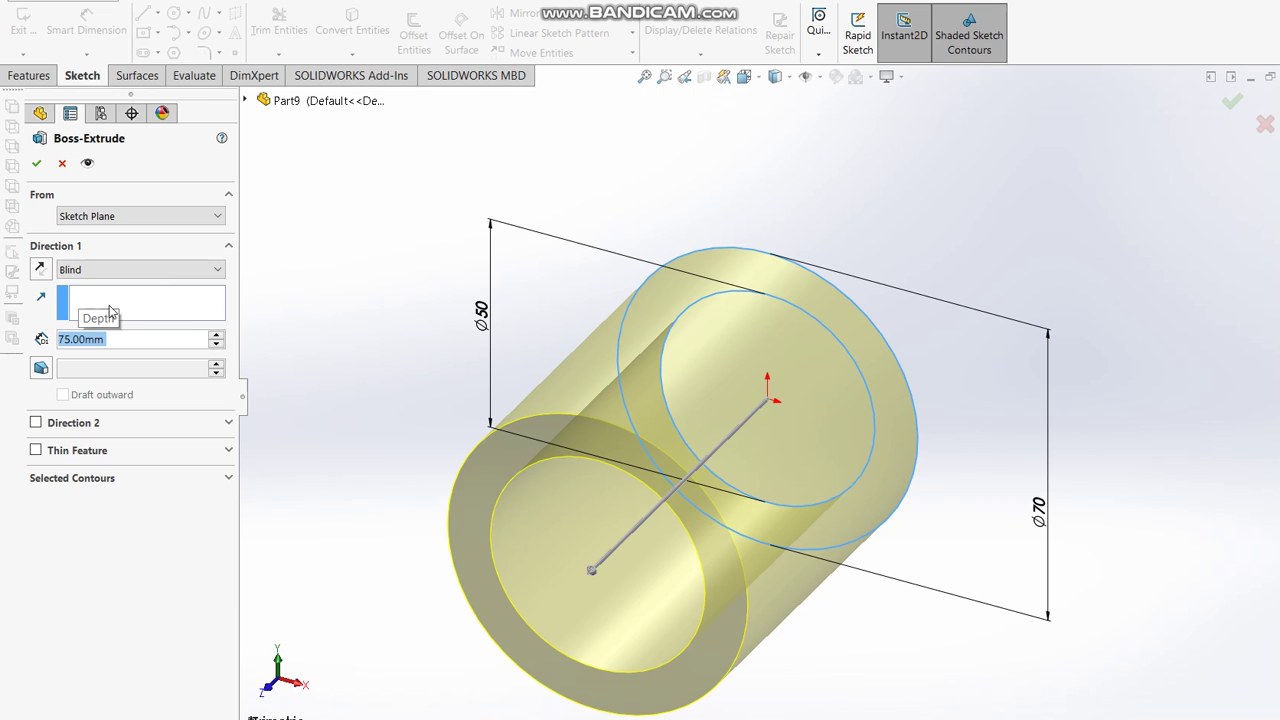
{"action": "left_click", "coordinate": [150, 270]}
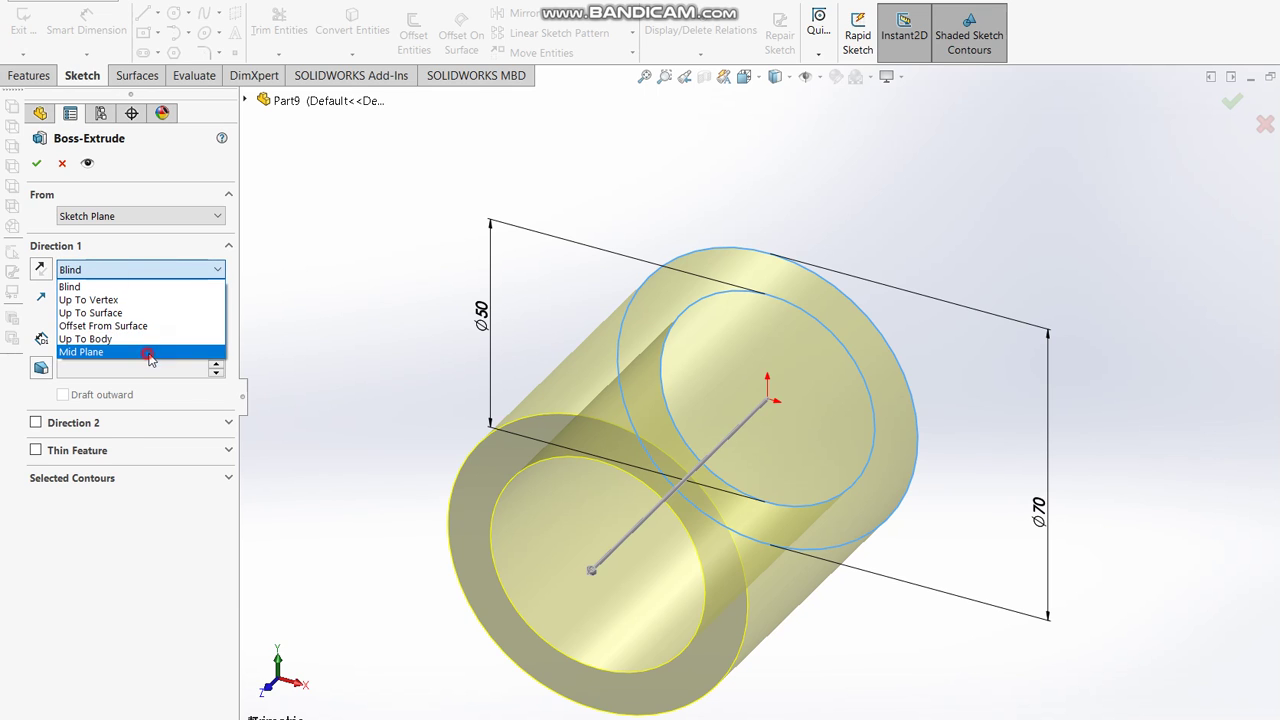
{"action": "left_click", "coordinate": [150, 353]}
{"action": "left_click", "coordinate": [1232, 101]}
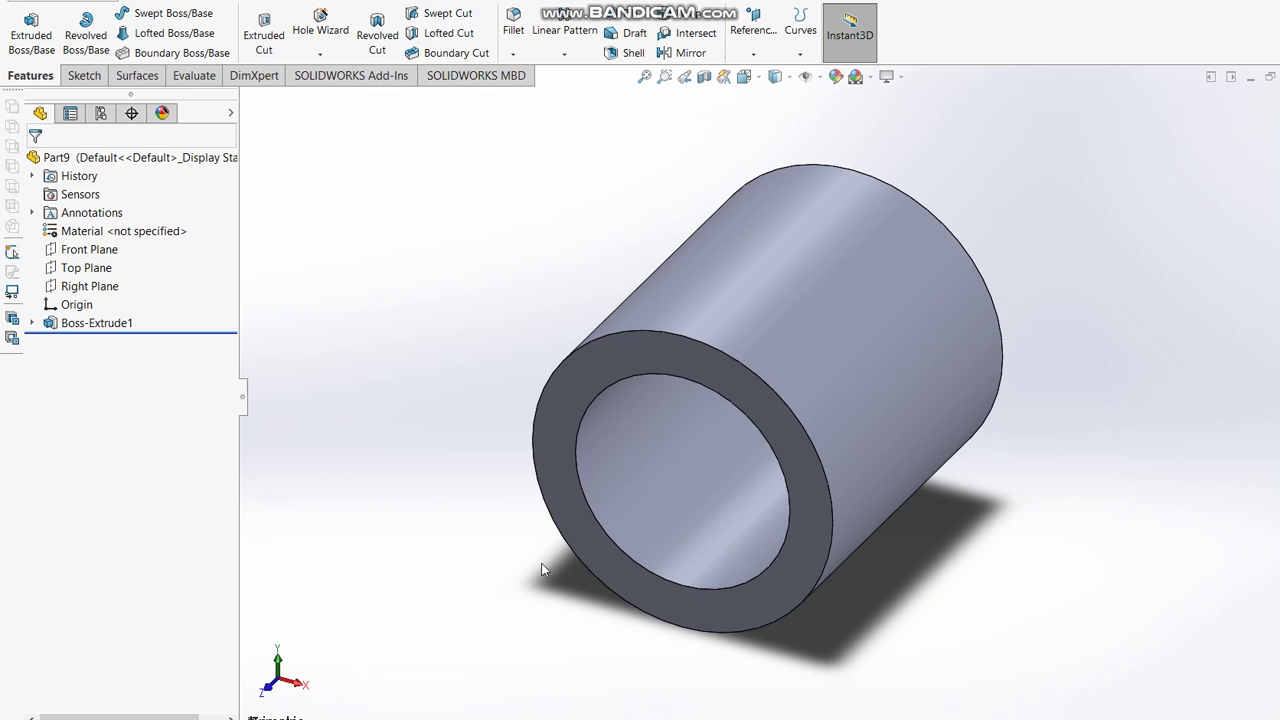
{"action": "key", "text": "alt+Tab"}
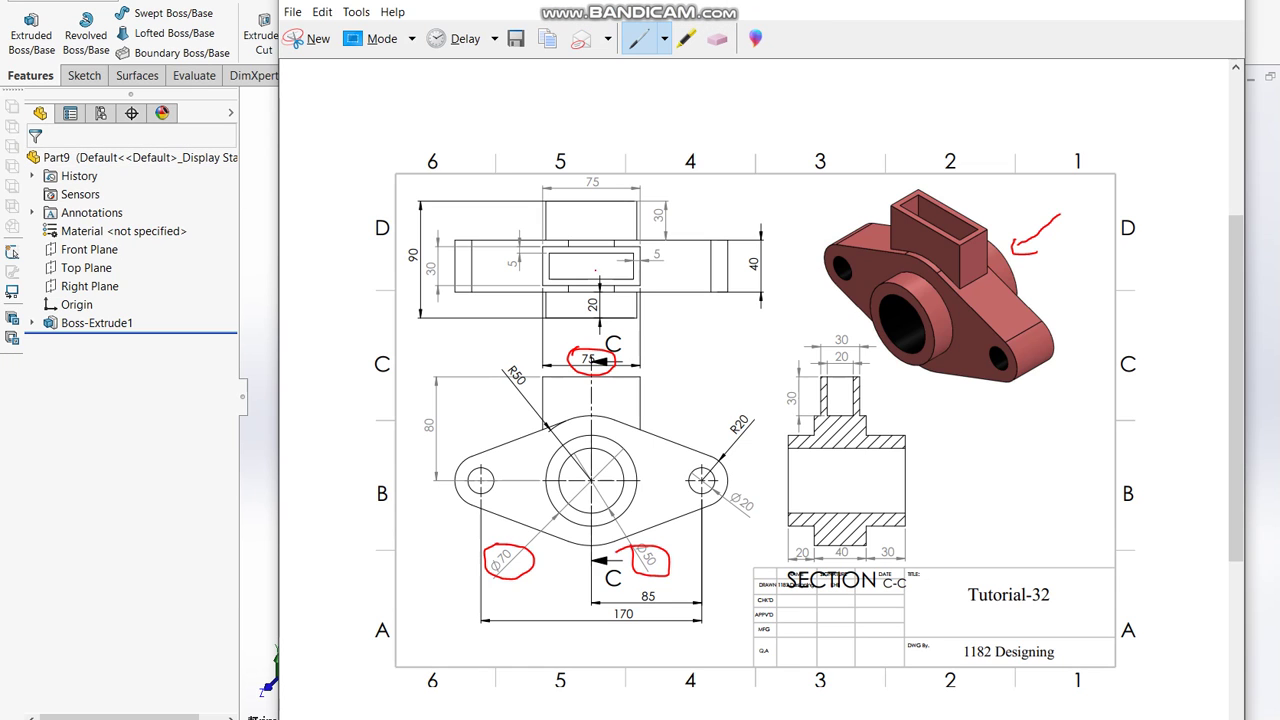
With the blue pen, point at the part's base and trace the base plate outline.
{"action": "left_click", "coordinate": [664, 38]}
{"action": "left_click", "coordinate": [668, 86]}
{"action": "left_click_drag", "start_coordinate": [942, 411], "coordinate": [967, 371]}
{"action": "left_click_drag", "start_coordinate": [462, 462], "coordinate": [481, 452]}
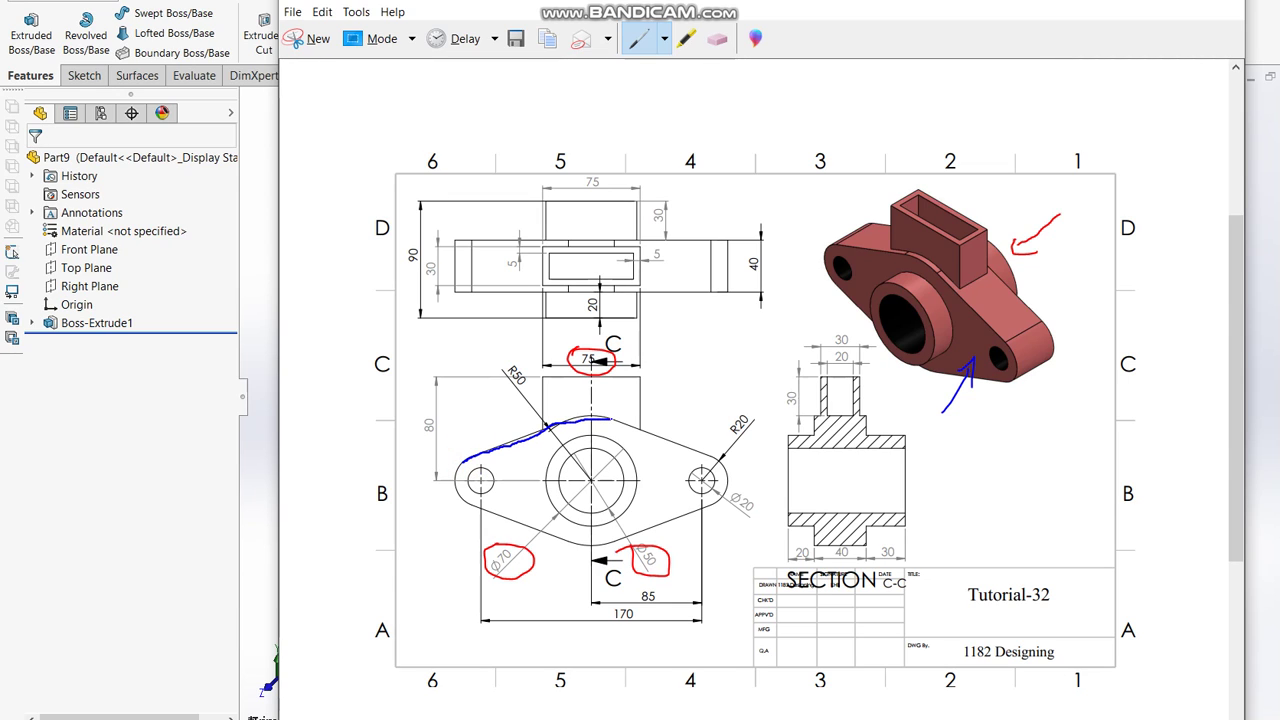
{"action": "left_click_drag", "start_coordinate": [713, 459], "coordinate": [726, 476]}
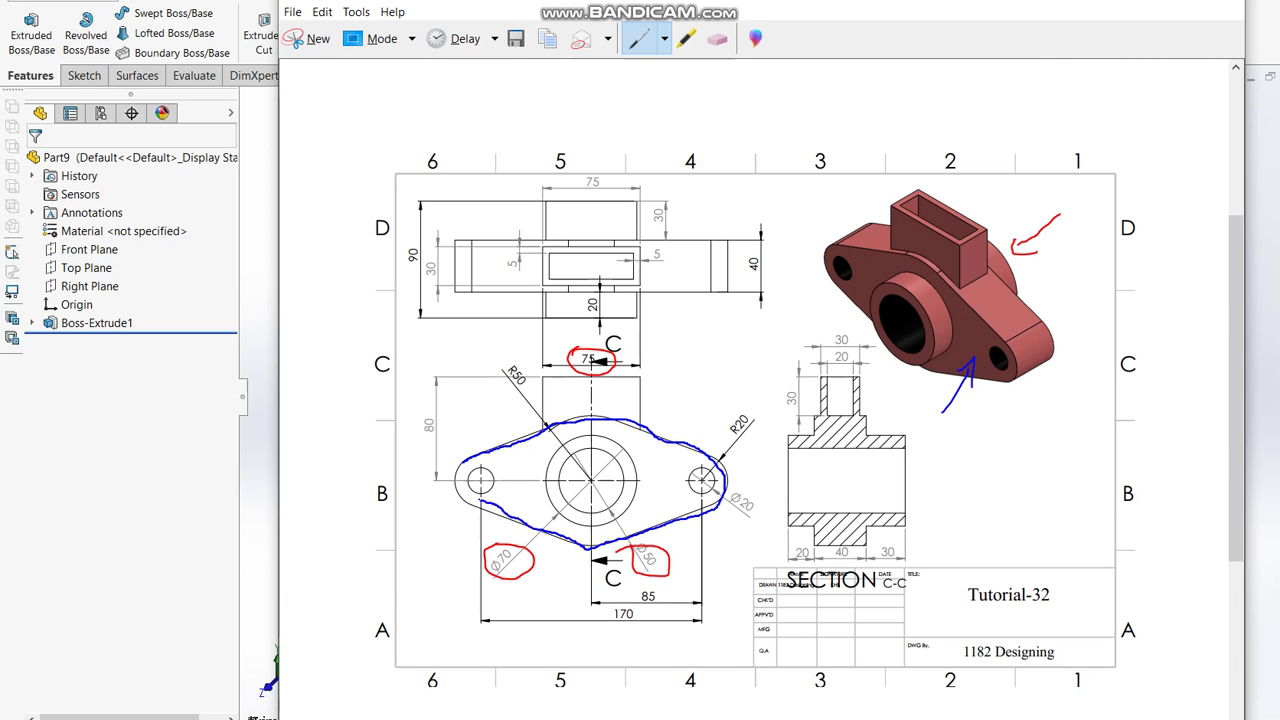
{"action": "left_click_drag", "start_coordinate": [460, 485], "coordinate": [457, 467]}
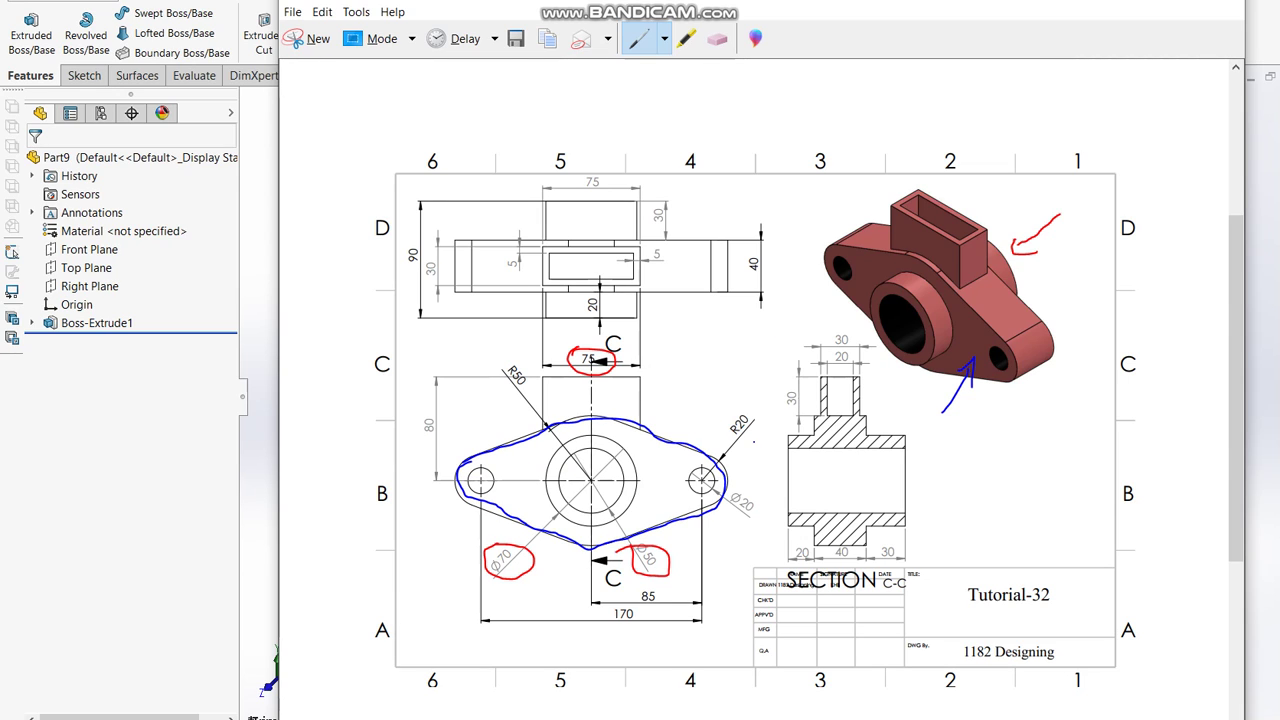
Circle the R20 note and the section view's 20 dimension in blue.
{"action": "mouse_move", "coordinate": [710, 412]}
{"action": "left_mouse_down"}
{"action": "mouse_move", "coordinate": [716, 446]}
{"action": "mouse_move", "coordinate": [762, 428]}
{"action": "mouse_move", "coordinate": [712, 410]}
{"action": "left_mouse_up"}
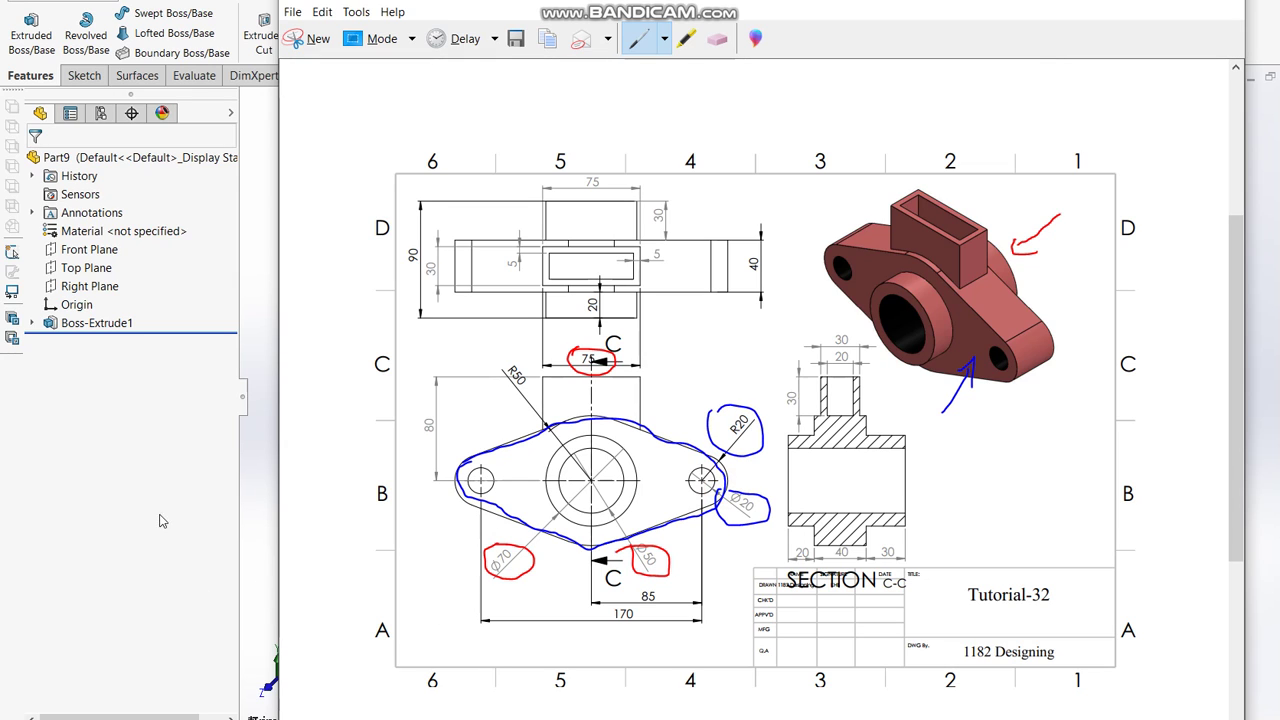
{"action": "left_click", "coordinate": [168, 560]}
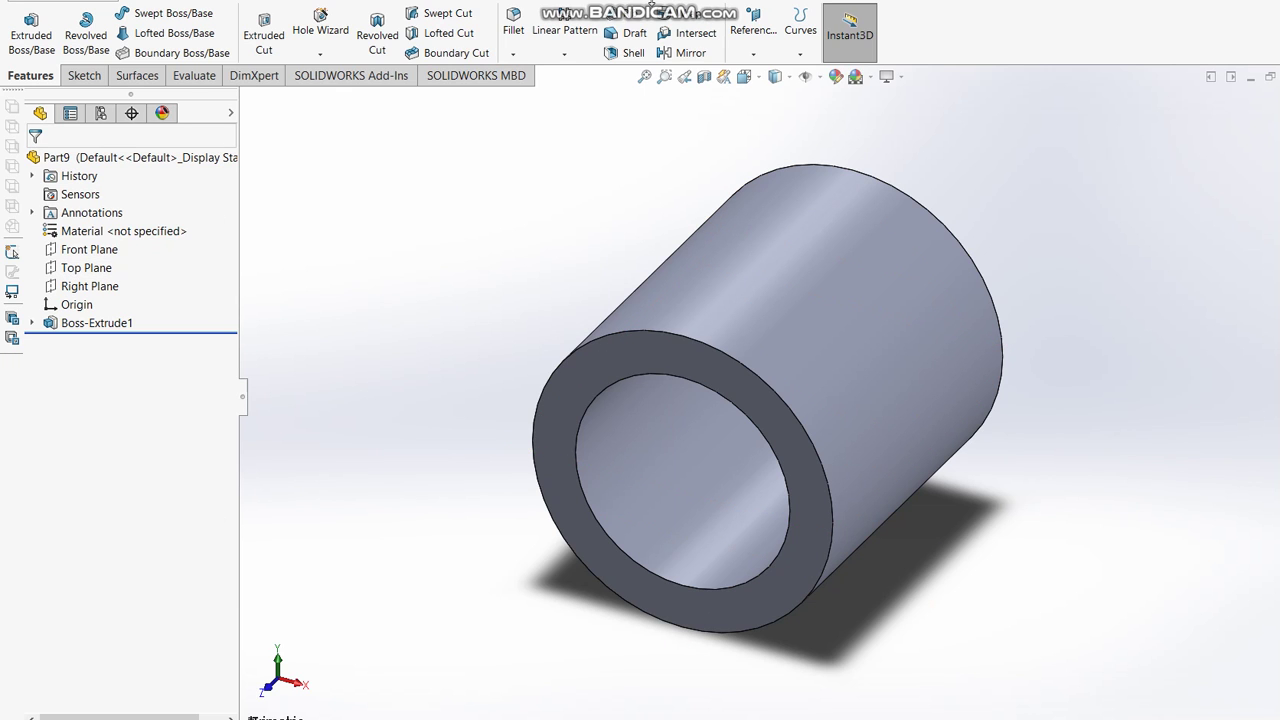
{"action": "key", "text": "alt+Tab"}
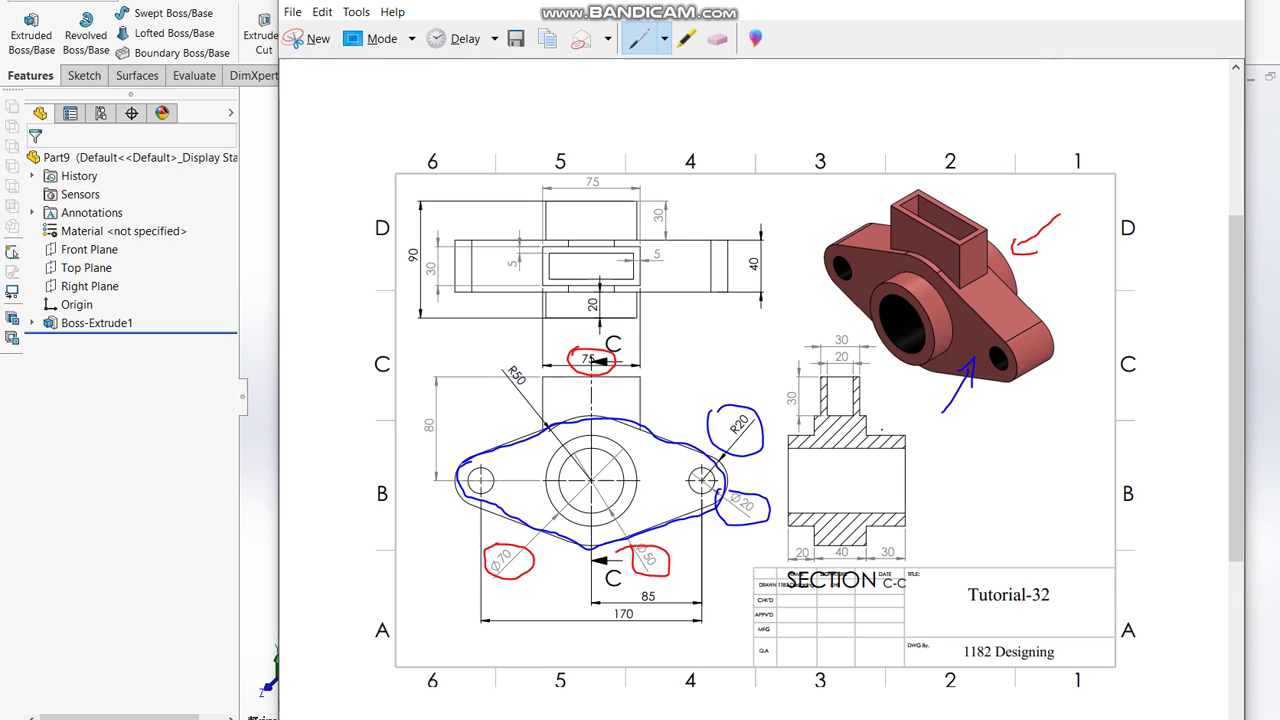
{"action": "mouse_move", "coordinate": [788, 548]}
{"action": "left_mouse_down"}
{"action": "mouse_move", "coordinate": [786, 561]}
{"action": "mouse_move", "coordinate": [773, 549]}
{"action": "left_mouse_up"}
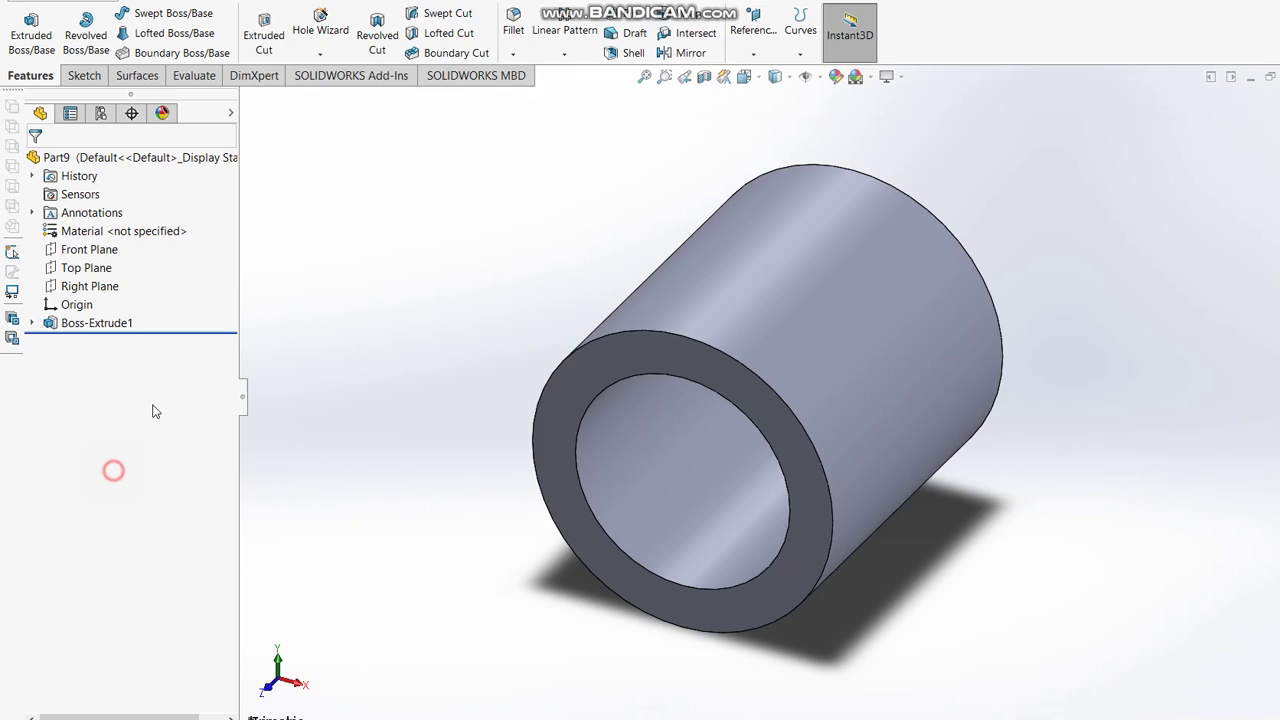
{"action": "key", "text": "alt+Tab"}
Create Plane1 offset 20 mm inward from the tube's end face and sketch on it.
{"action": "left_click", "coordinate": [753, 53]}
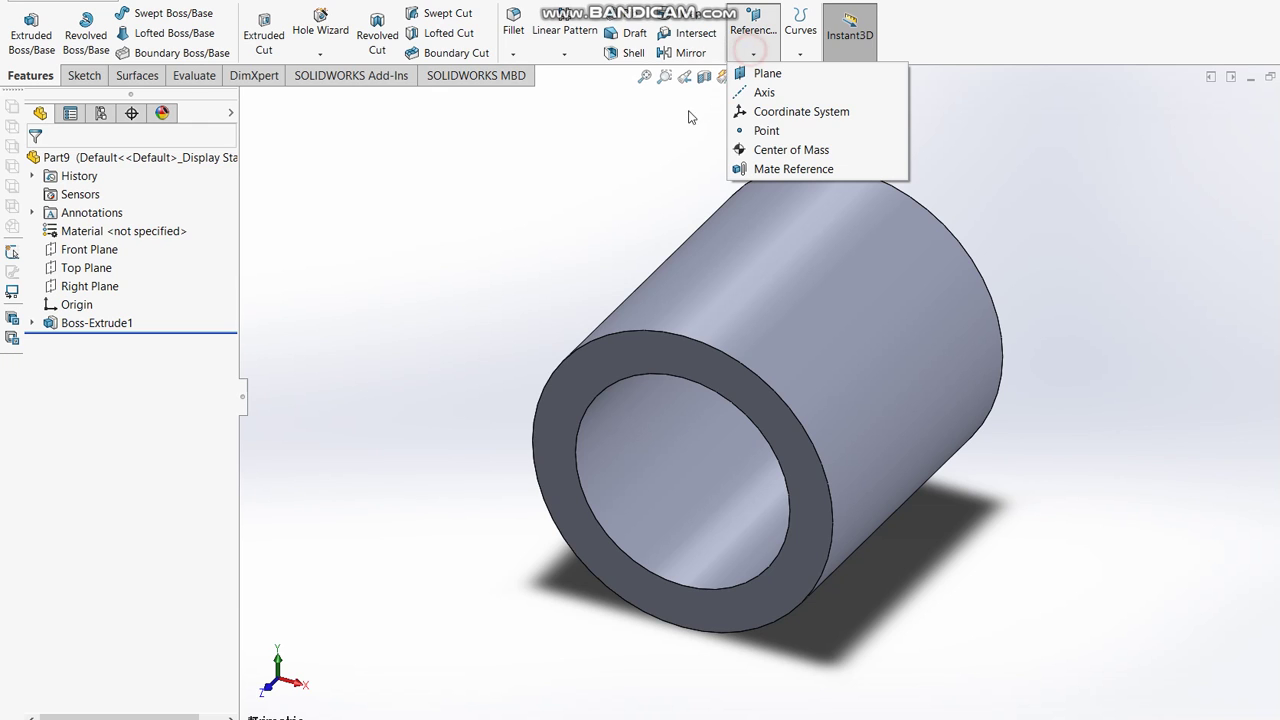
{"action": "left_click", "coordinate": [767, 73]}
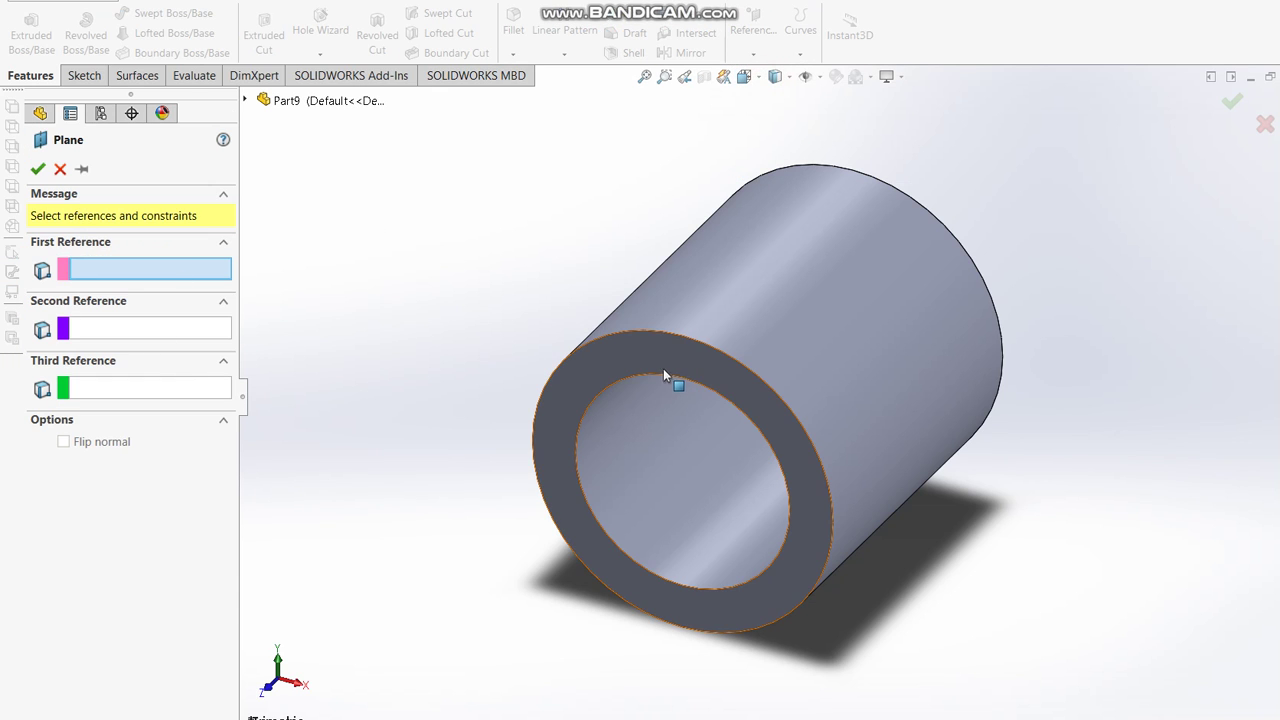
{"action": "left_click", "coordinate": [663, 375]}
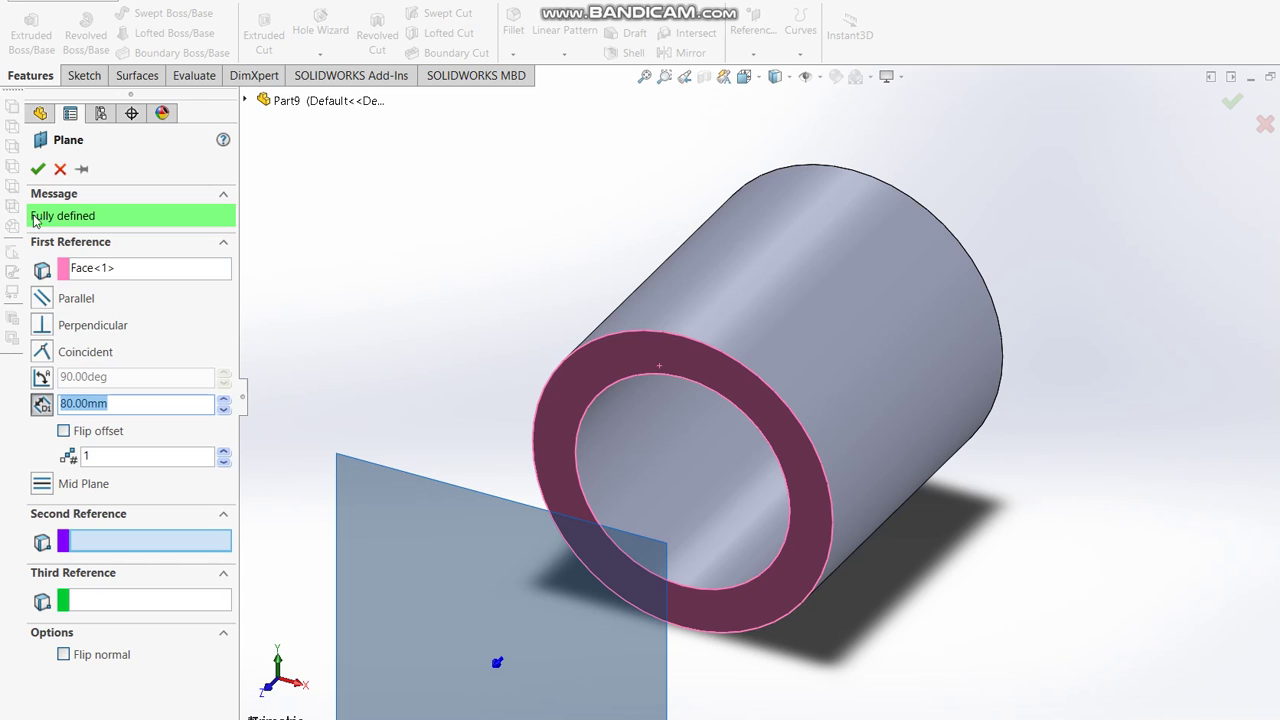
{"action": "type", "text": "20"}
{"action": "key", "text": "Return"}
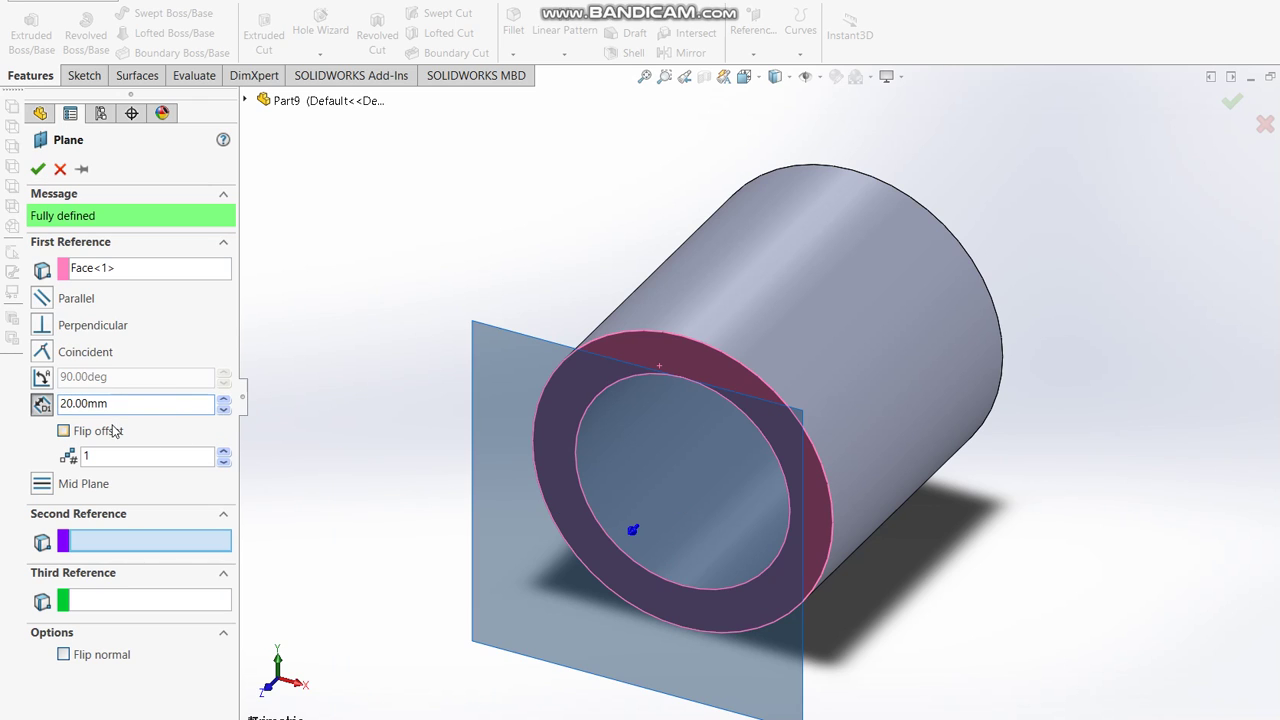
{"action": "left_click", "coordinate": [113, 431]}
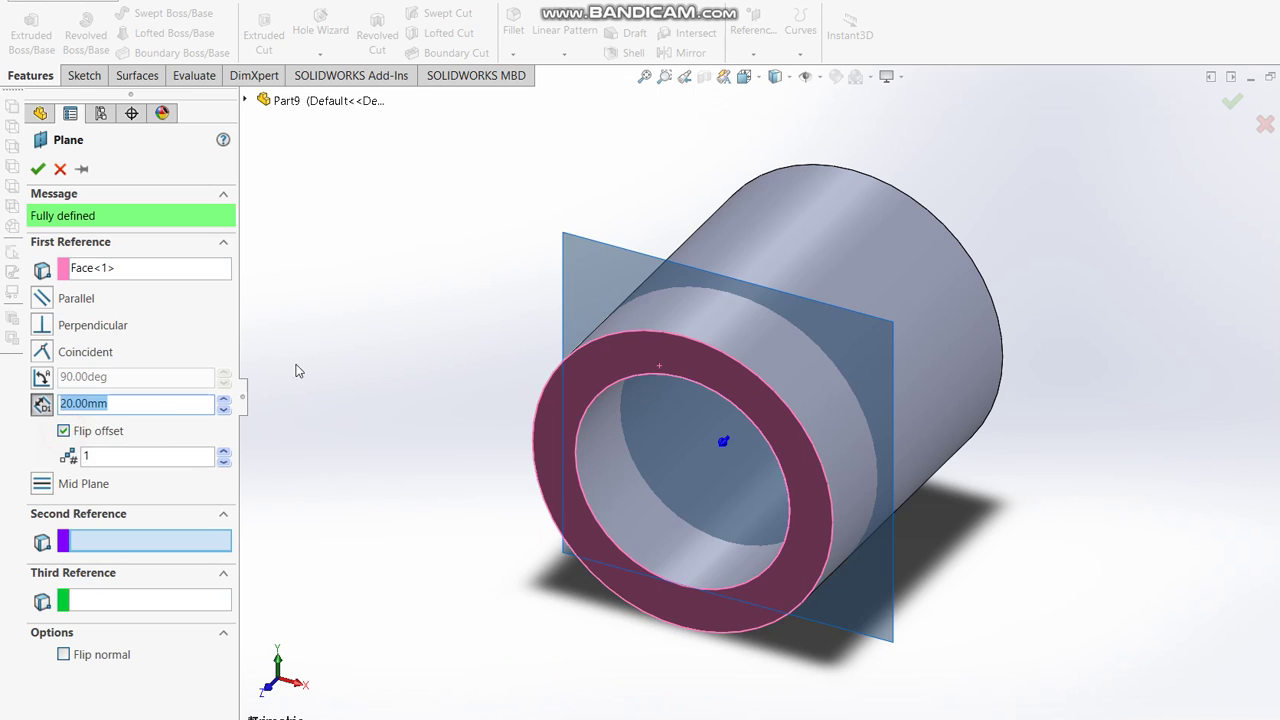
{"action": "left_click", "coordinate": [1232, 102]}
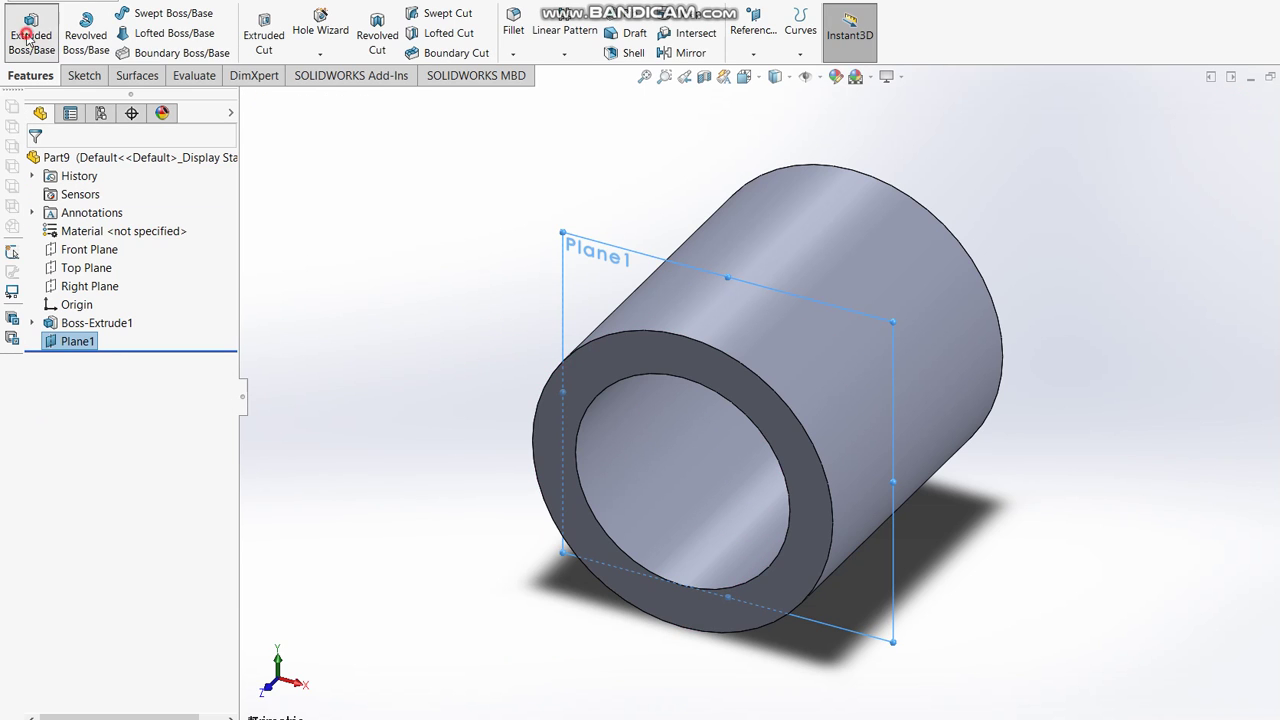
{"action": "left_click", "coordinate": [28, 38]}
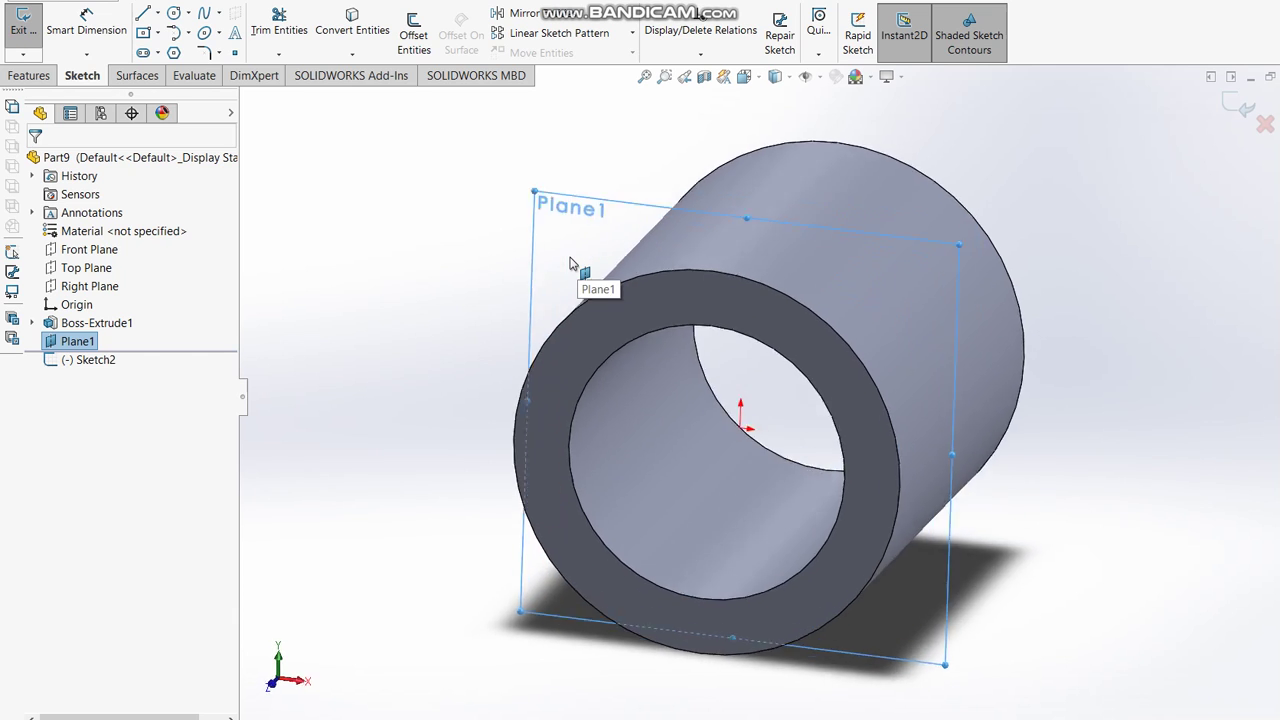
Draw a concentric circle pair on each side of the tube.
{"action": "left_click", "coordinate": [174, 12]}
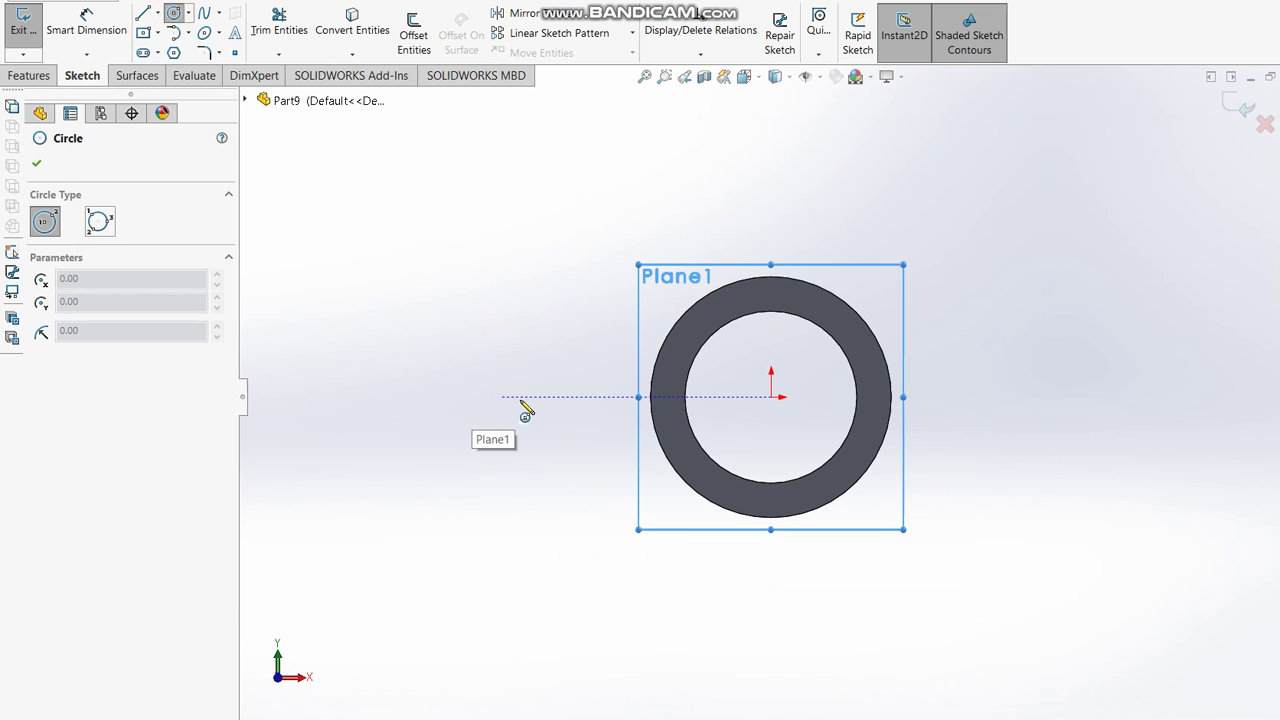
{"action": "left_click", "coordinate": [442, 397]}
{"action": "left_click", "coordinate": [489, 430]}
{"action": "left_click", "coordinate": [442, 397]}
{"action": "left_click", "coordinate": [514, 437]}
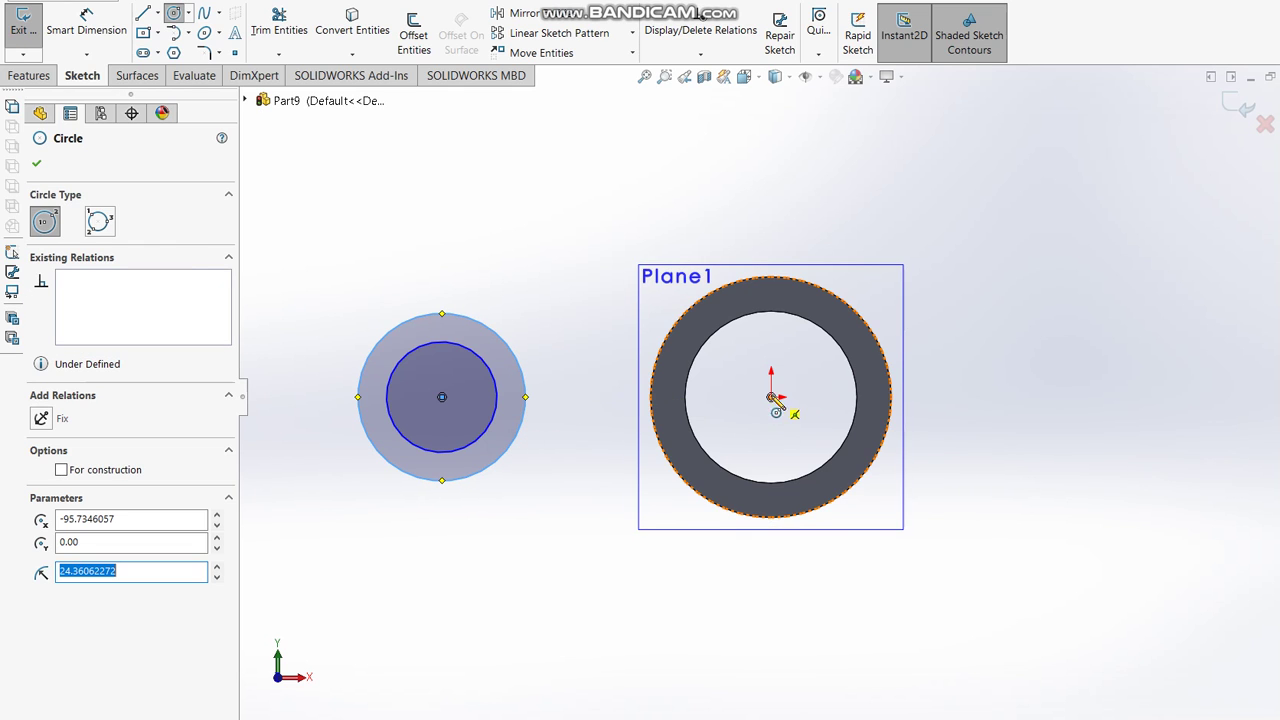
{"action": "left_click", "coordinate": [1034, 398]}
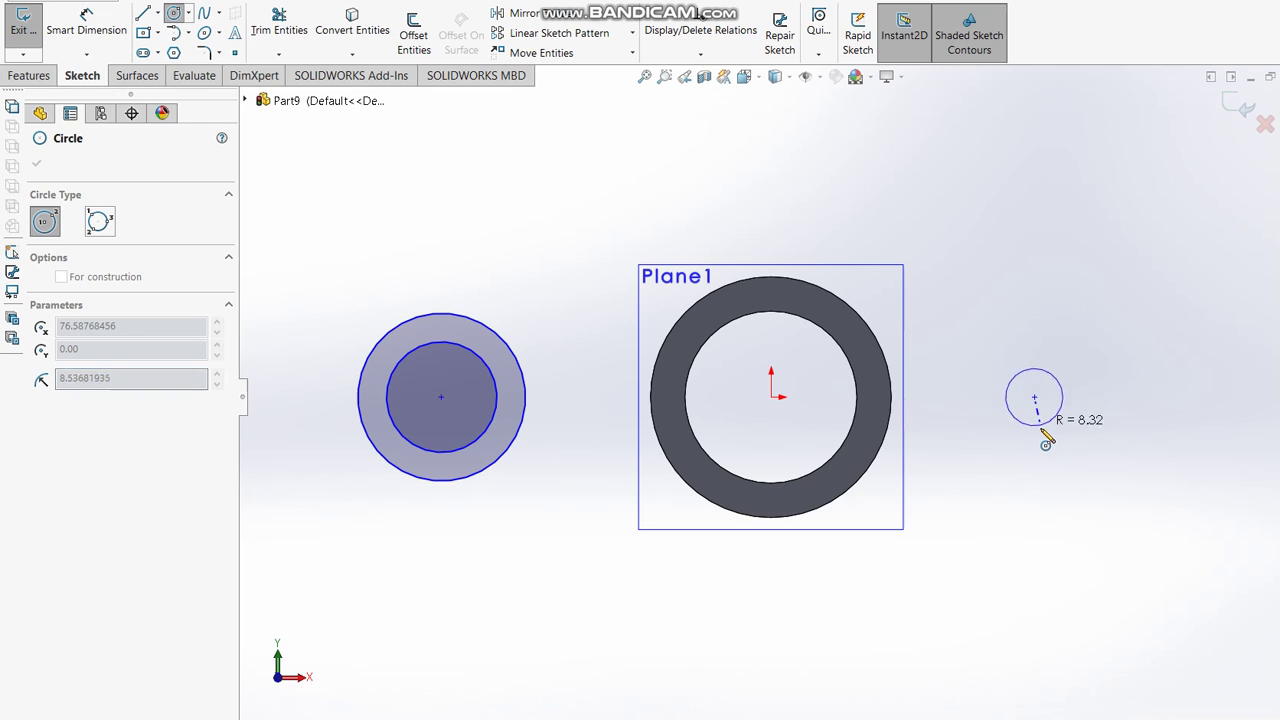
{"action": "left_click", "coordinate": [1046, 438]}
{"action": "left_click", "coordinate": [1034, 398]}
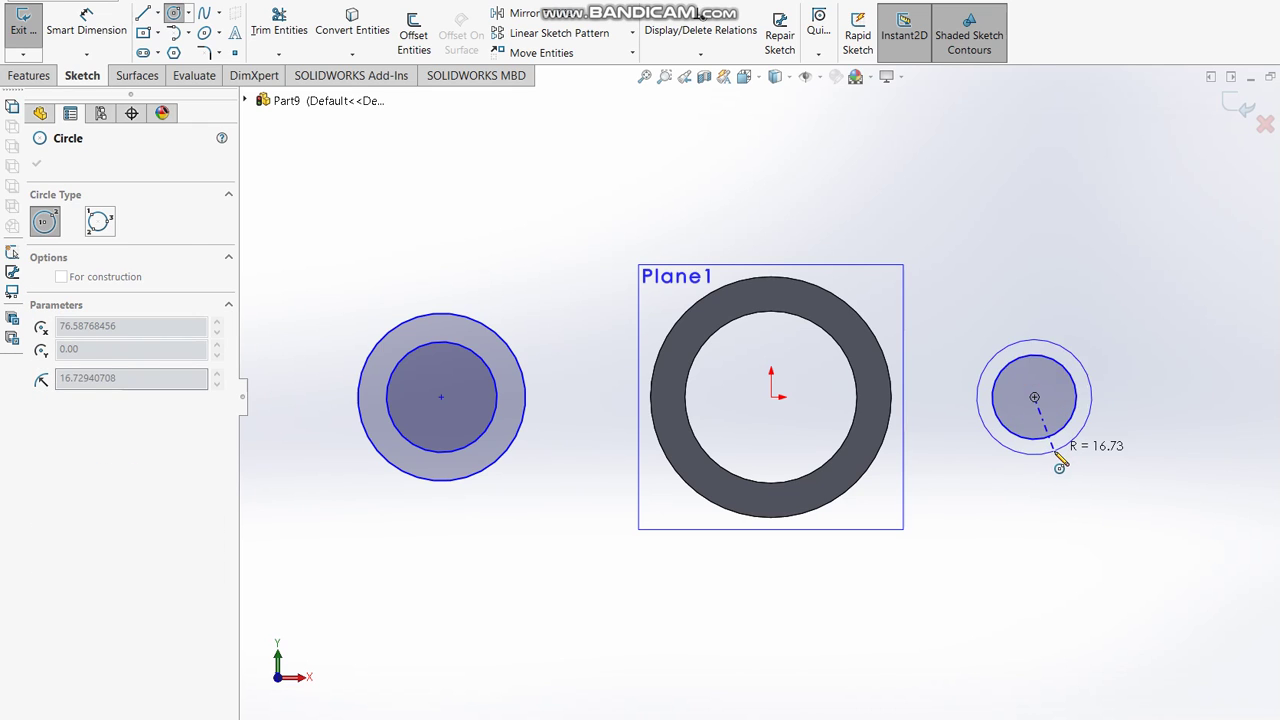
{"action": "left_click", "coordinate": [1060, 461]}
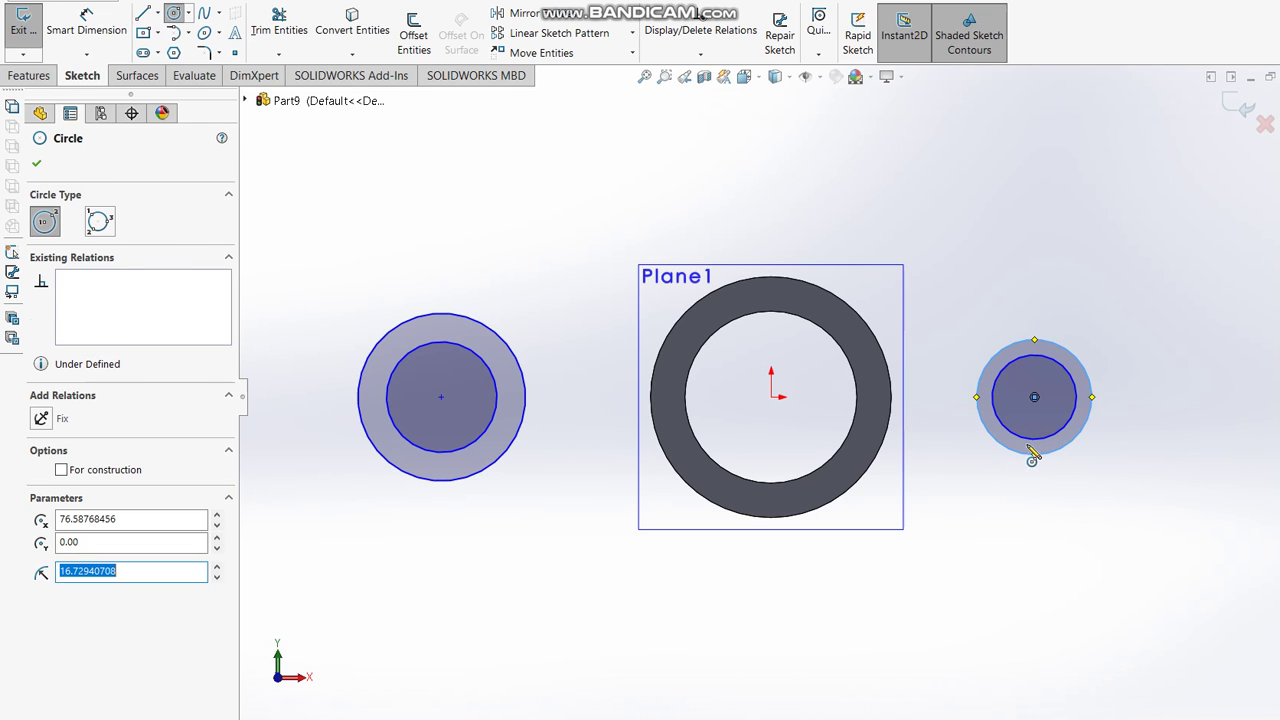
{"action": "key", "text": "Escape"}
Add Equal relations between the two outer circles and between the two inner circles.
{"action": "left_click", "coordinate": [1033, 461]}
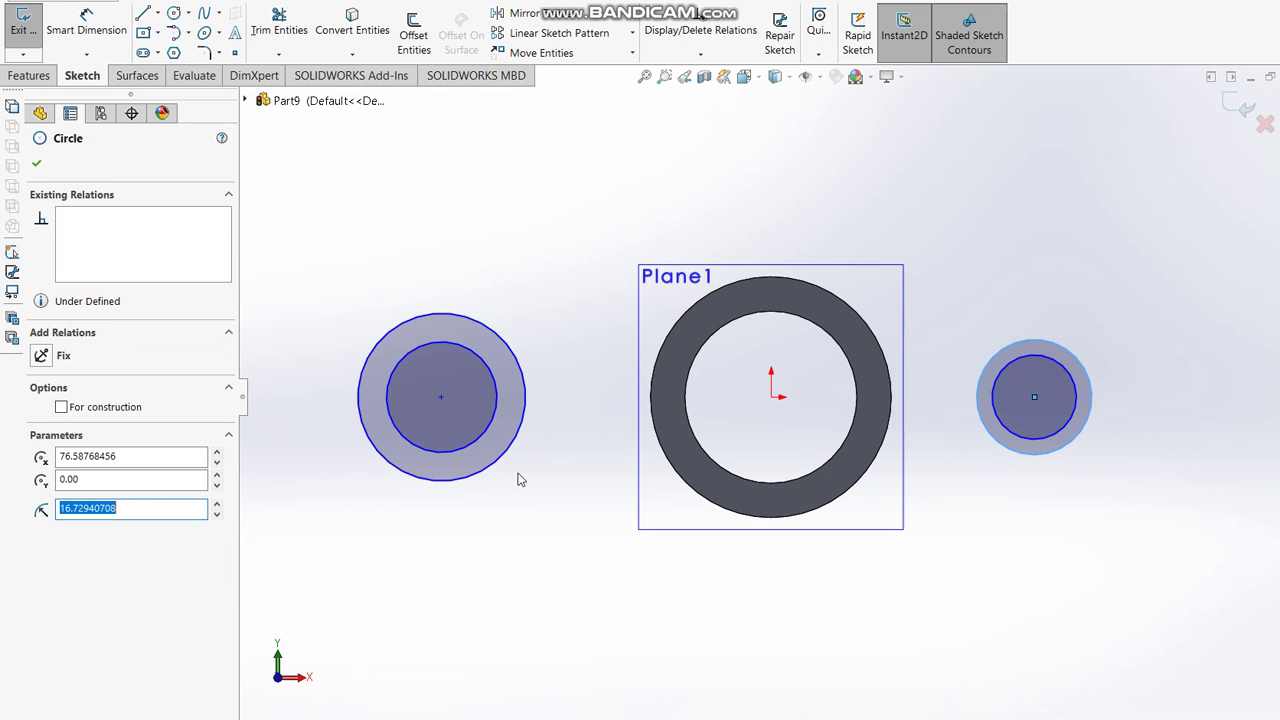
{"action": "left_click", "coordinate": [478, 470], "text": "ctrl"}
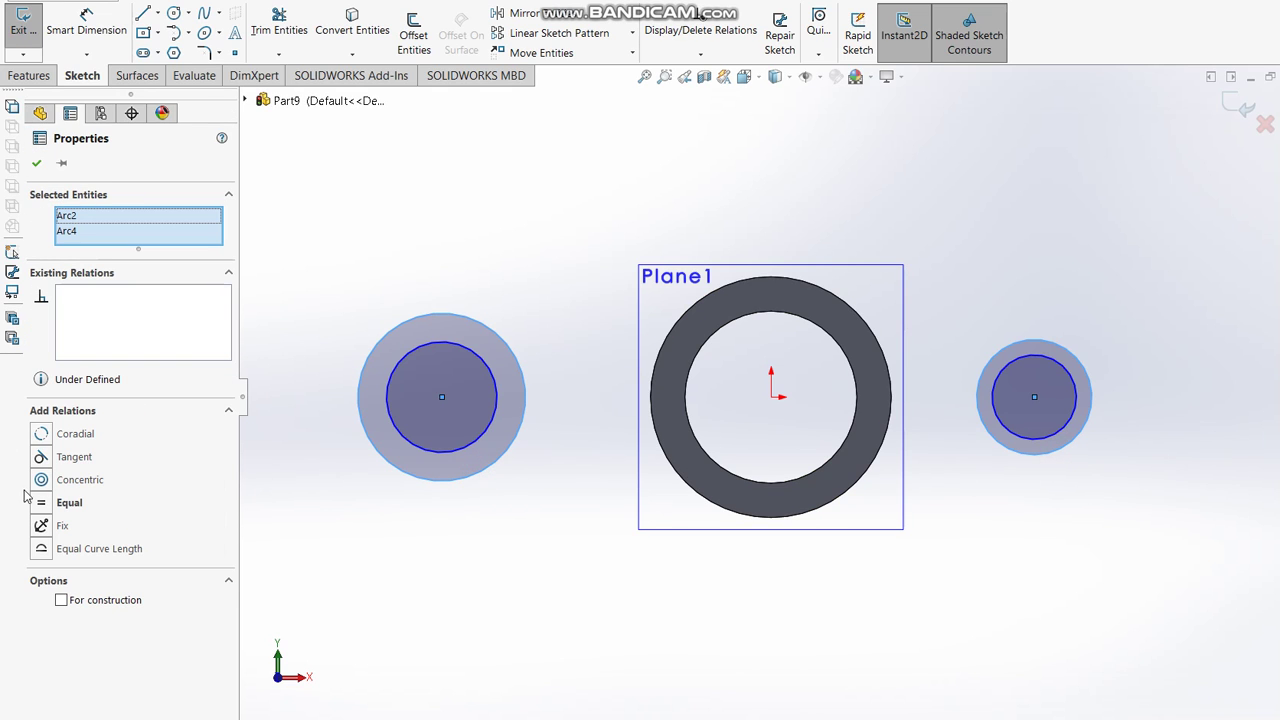
{"action": "left_click", "coordinate": [43, 508]}
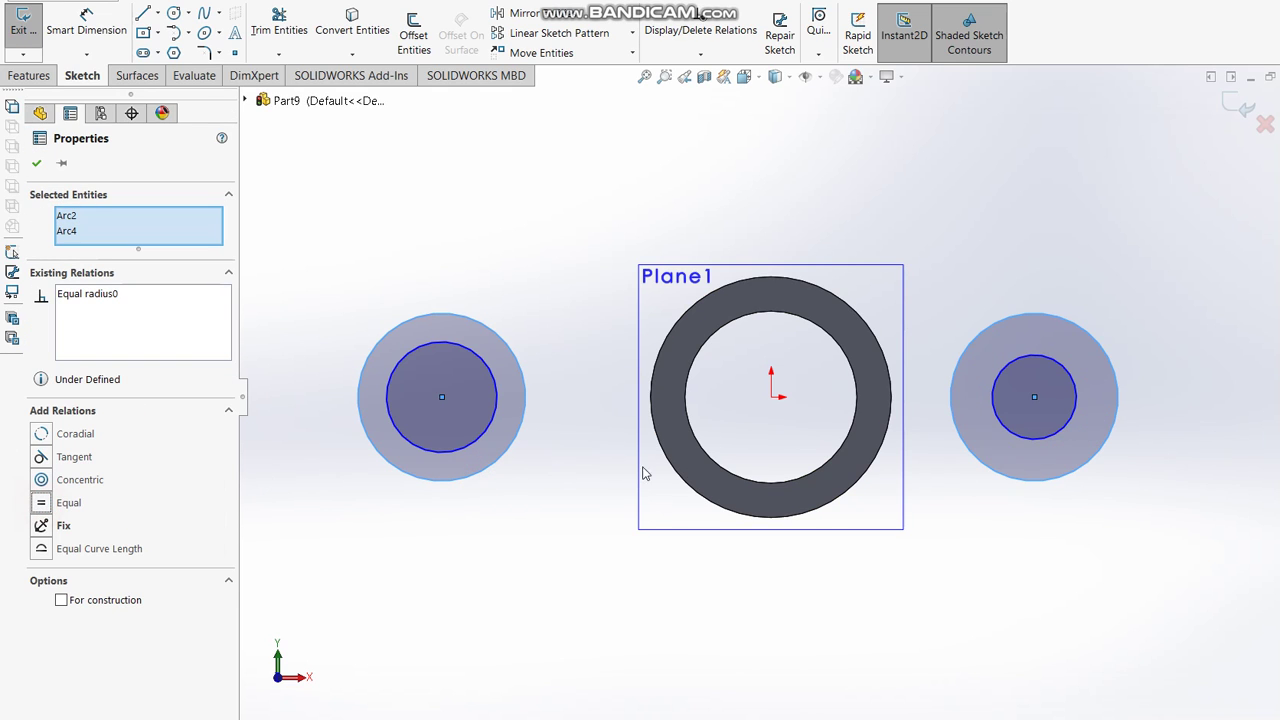
{"action": "left_click", "coordinate": [1045, 442]}
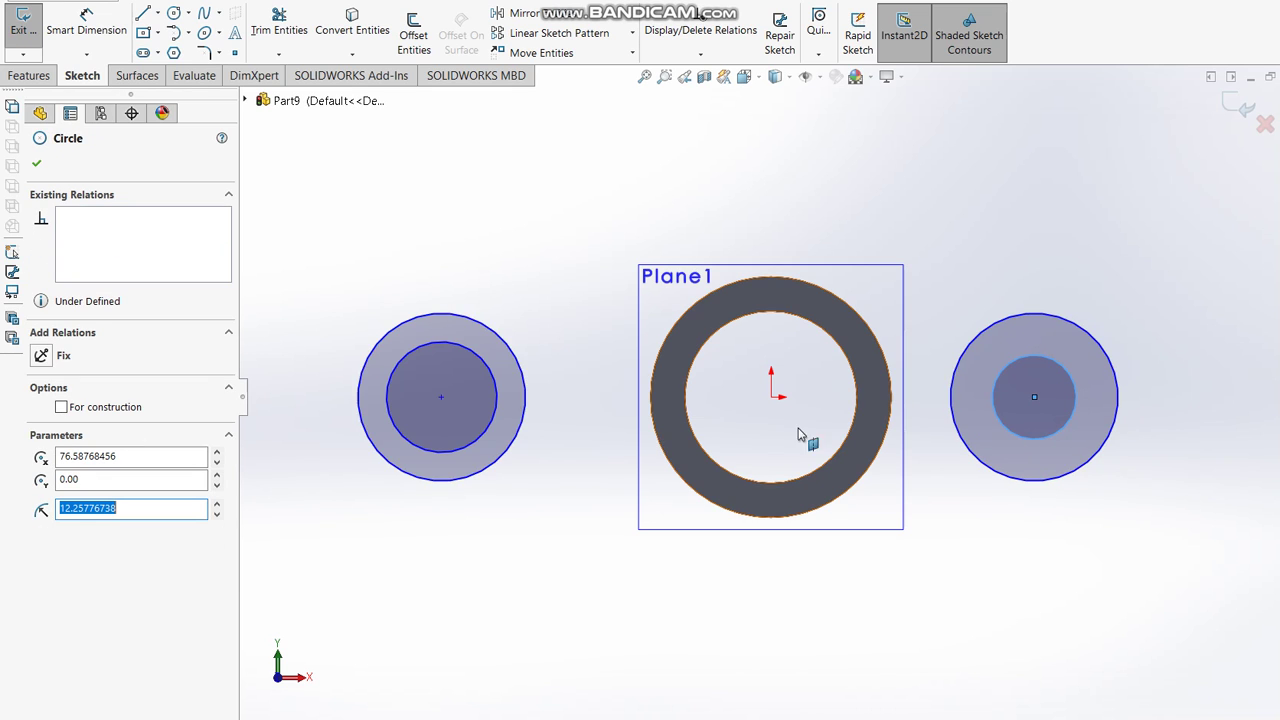
{"action": "left_click", "coordinate": [482, 447], "text": "ctrl"}
{"action": "left_click", "coordinate": [55, 504]}
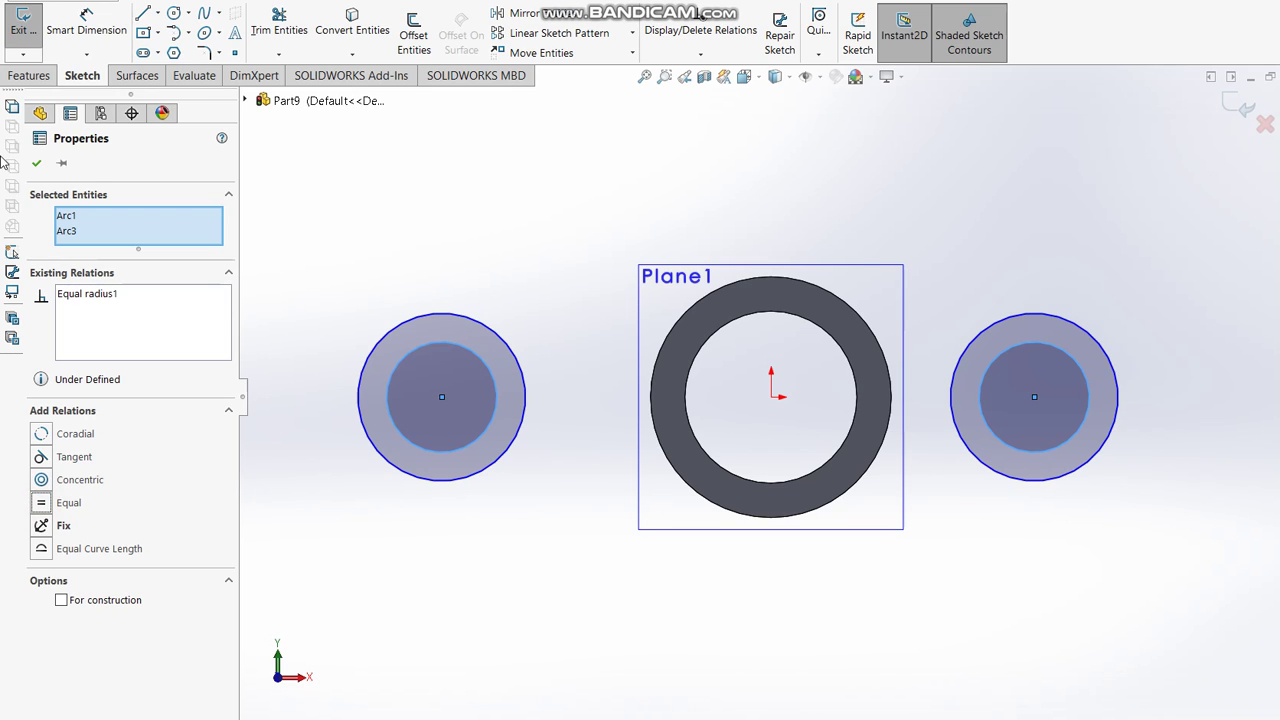
{"action": "left_click", "coordinate": [36, 163]}
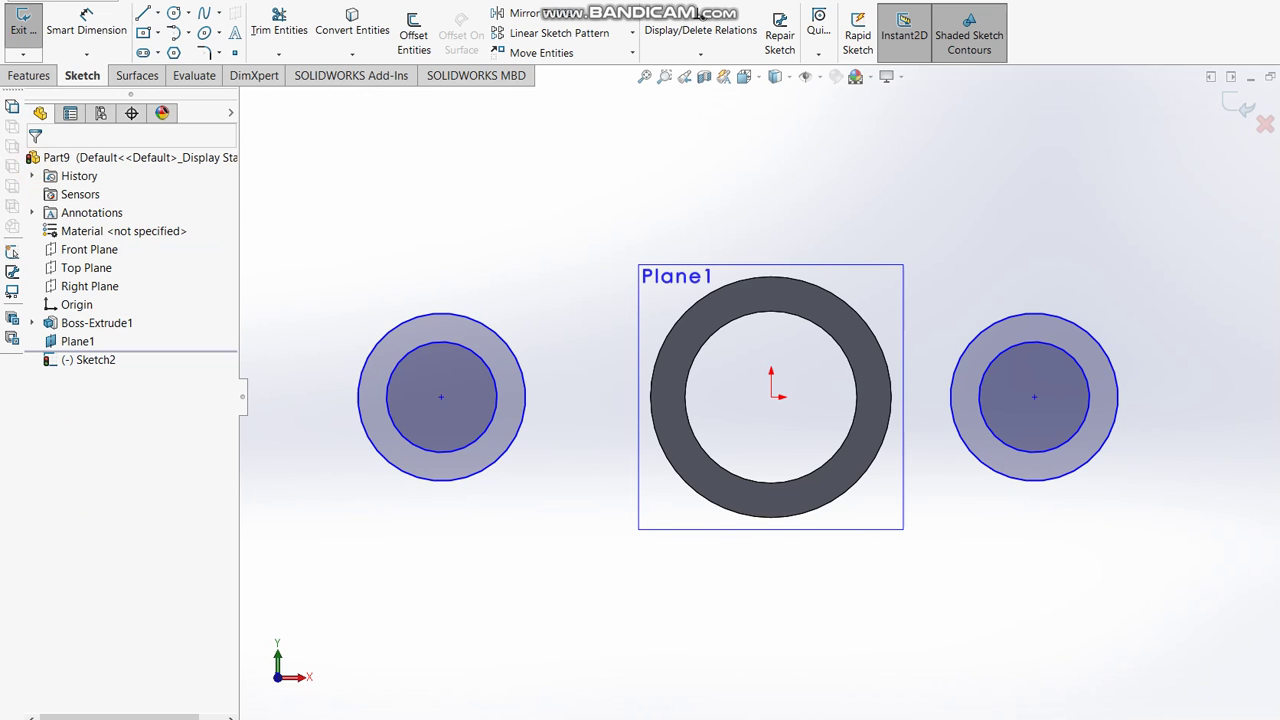
Circle the R20 note on the reference drawing.
{"action": "key", "text": "alt+Tab"}
{"action": "left_click", "coordinate": [700, 424]}
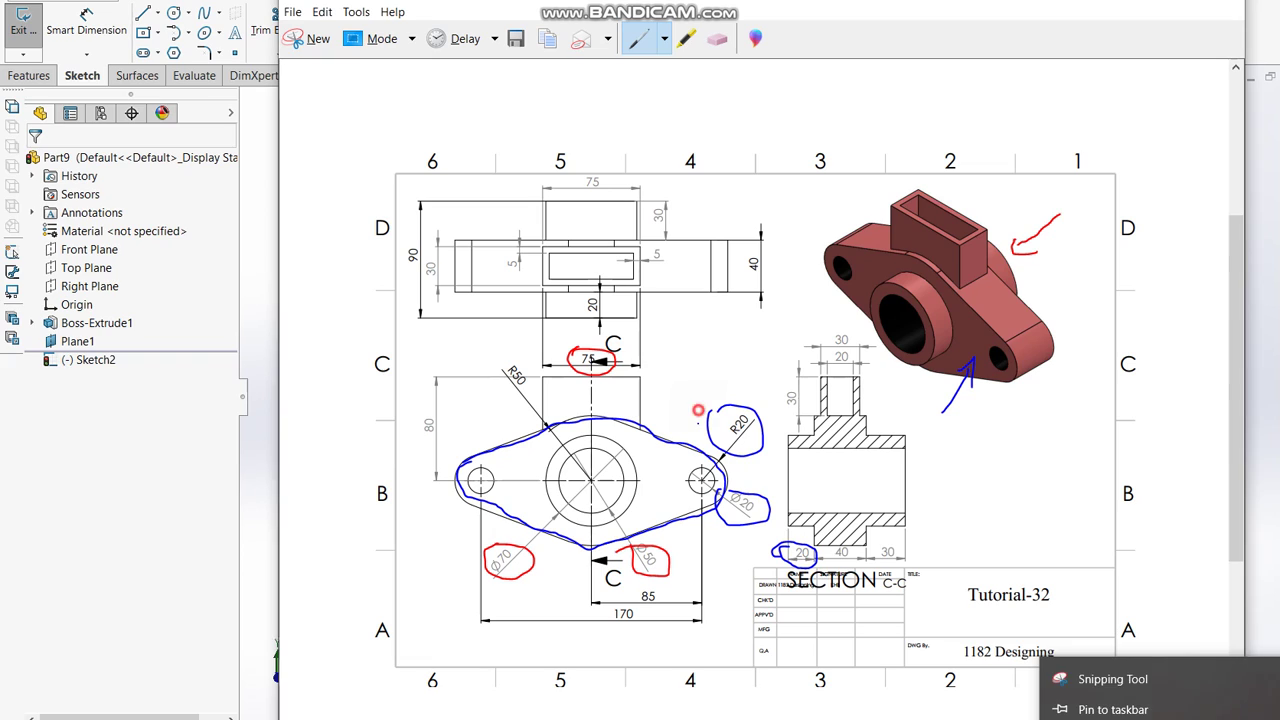
{"action": "left_click_drag", "start_coordinate": [724, 455], "coordinate": [750, 462]}
{"action": "mouse_move", "coordinate": [734, 400]}
{"action": "left_mouse_down"}
{"action": "mouse_move", "coordinate": [712, 452]}
{"action": "mouse_move", "coordinate": [740, 524]}
{"action": "left_mouse_up"}
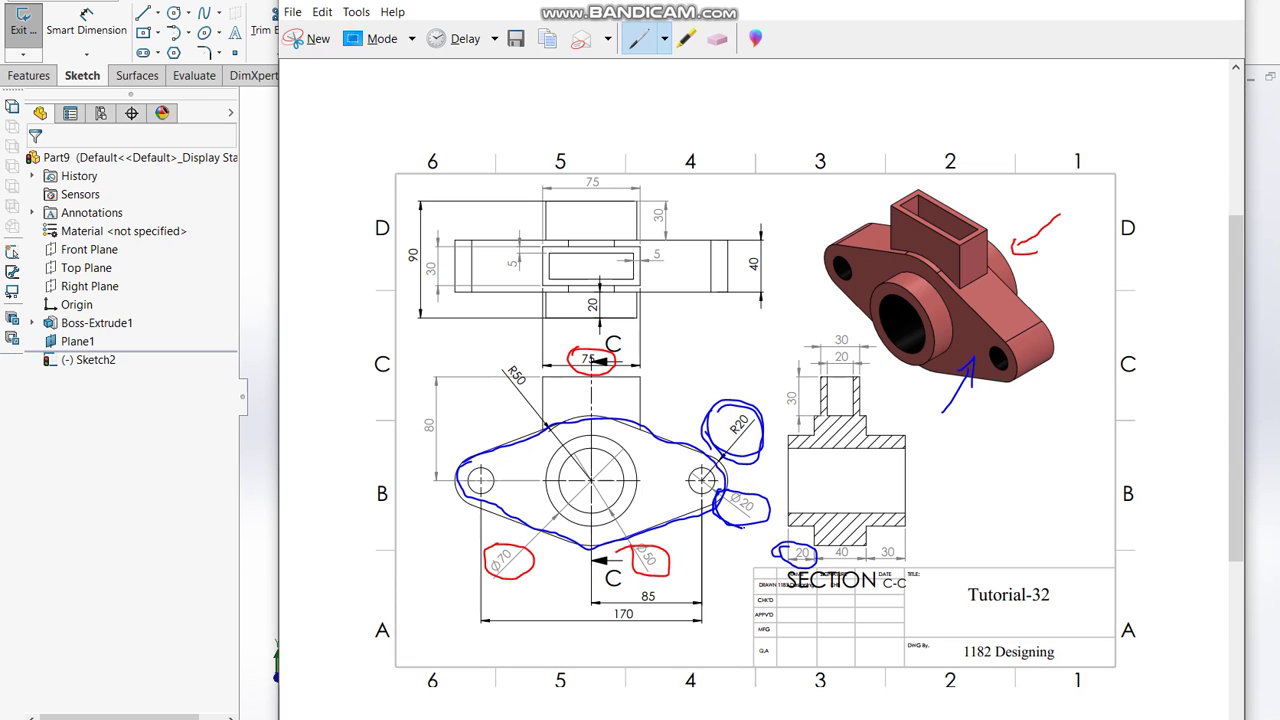
{"action": "left_click", "coordinate": [211, 524]}
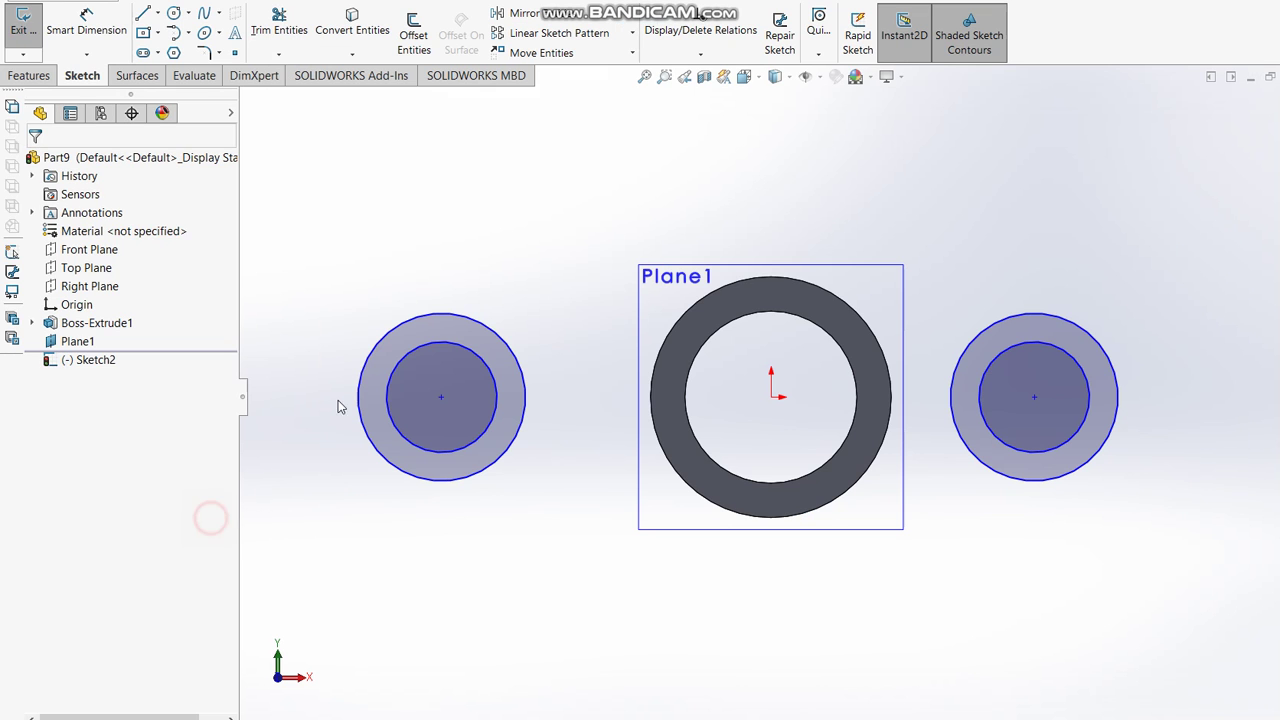
Dimension the left circles to Ø20 and Ø40, then circle the 170 dimension on the drawing.
{"action": "left_click", "coordinate": [86, 24]}
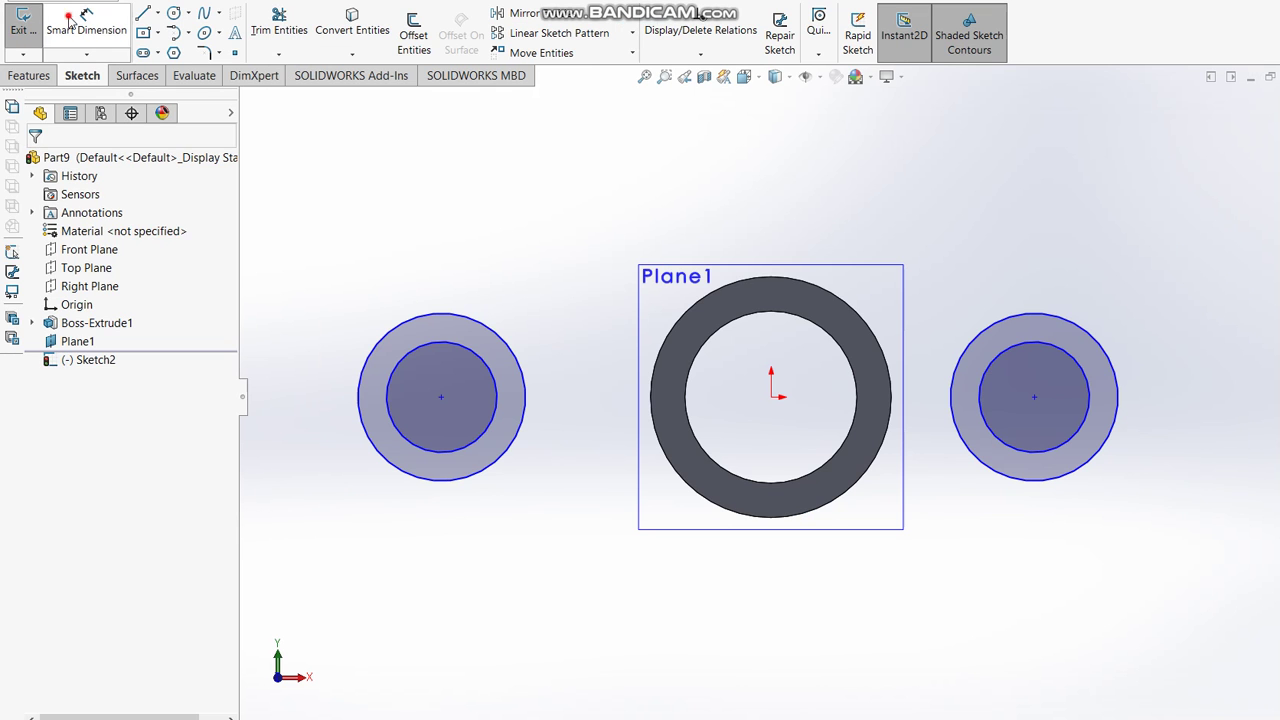
{"action": "left_click", "coordinate": [388, 378]}
{"action": "left_click", "coordinate": [283, 370]}
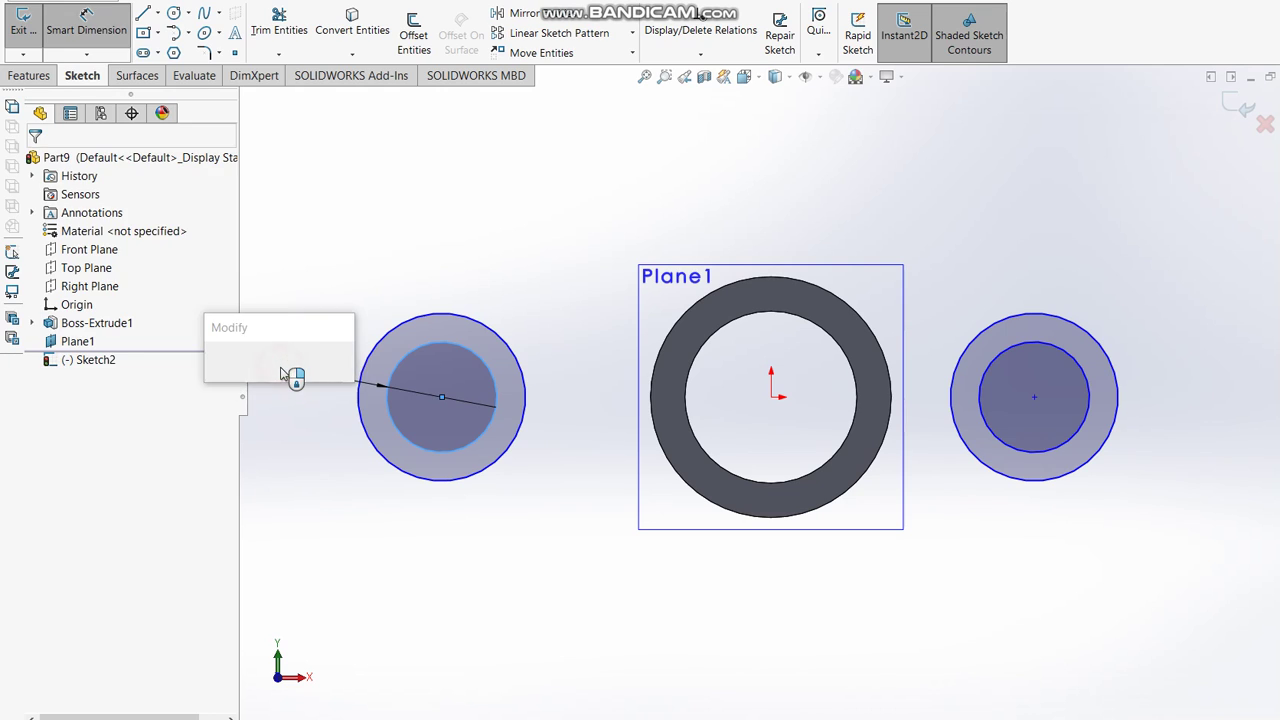
{"action": "type", "text": "20"}
{"action": "key", "text": "Return"}
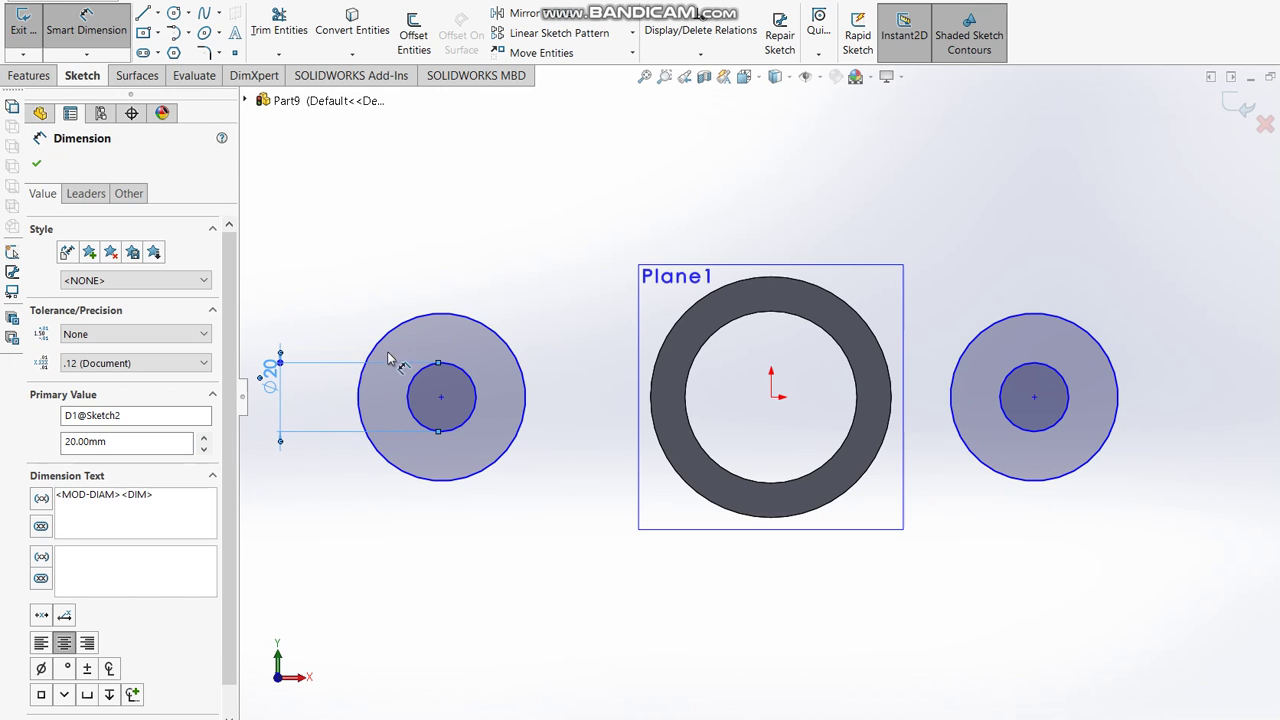
{"action": "left_click", "coordinate": [375, 344]}
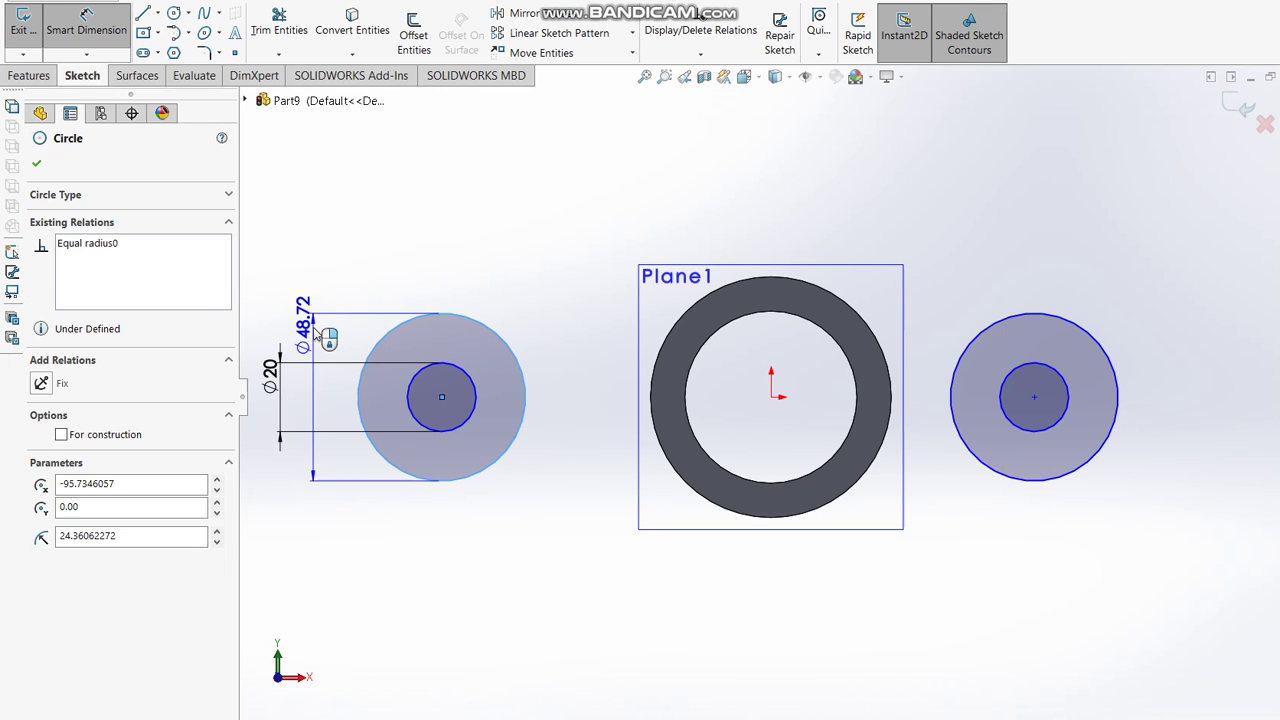
{"action": "left_click", "coordinate": [313, 327]}
{"action": "type", "text": "40"}
{"action": "key", "text": "Return"}
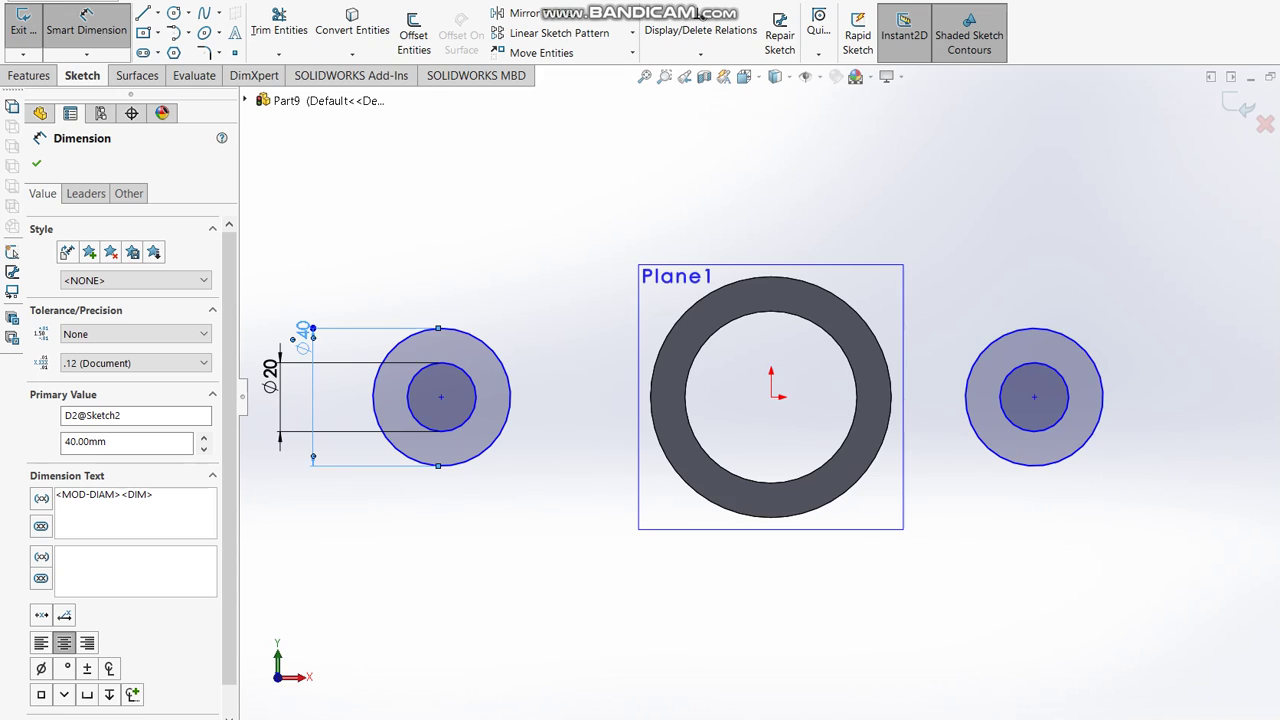
{"action": "key", "text": "alt+Tab"}
{"action": "mouse_move", "coordinate": [610, 613]}
{"action": "left_mouse_down"}
{"action": "mouse_move", "coordinate": [572, 610]}
{"action": "mouse_move", "coordinate": [662, 600]}
{"action": "mouse_move", "coordinate": [616, 634]}
{"action": "left_mouse_up"}
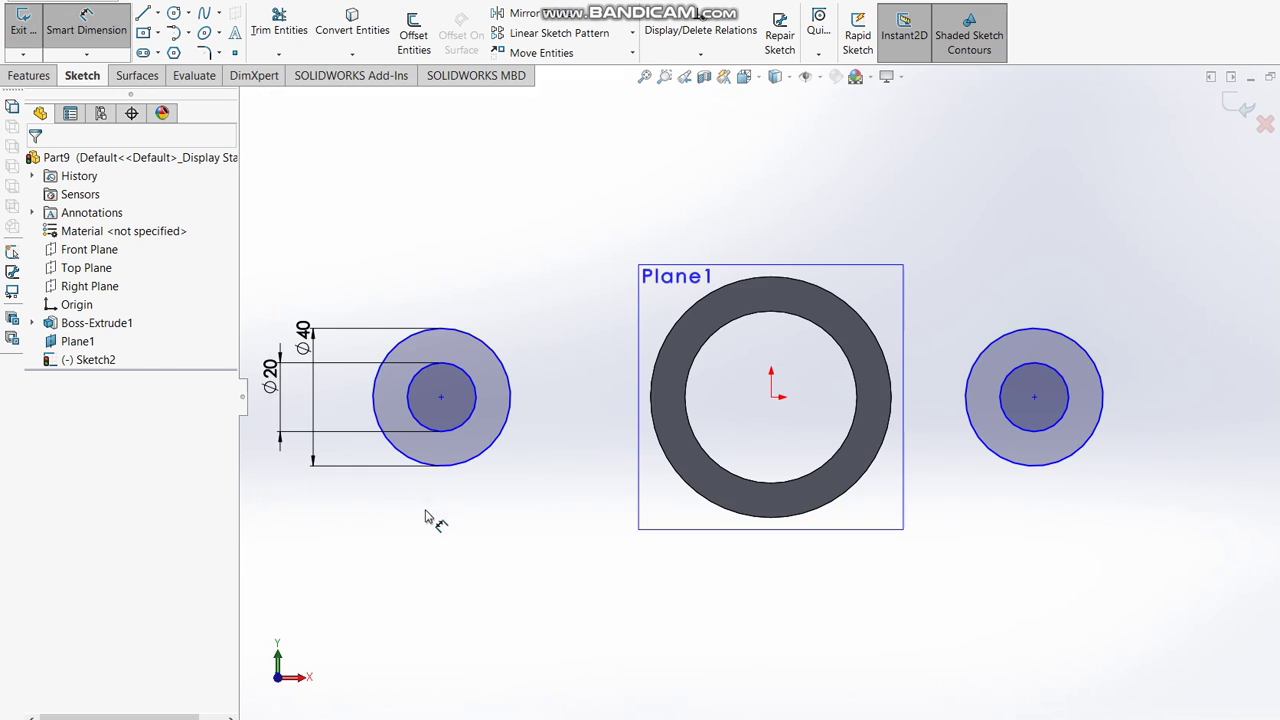
Dimension the distance between the two circle centres to 170 mm.
{"action": "left_click", "coordinate": [441, 397]}
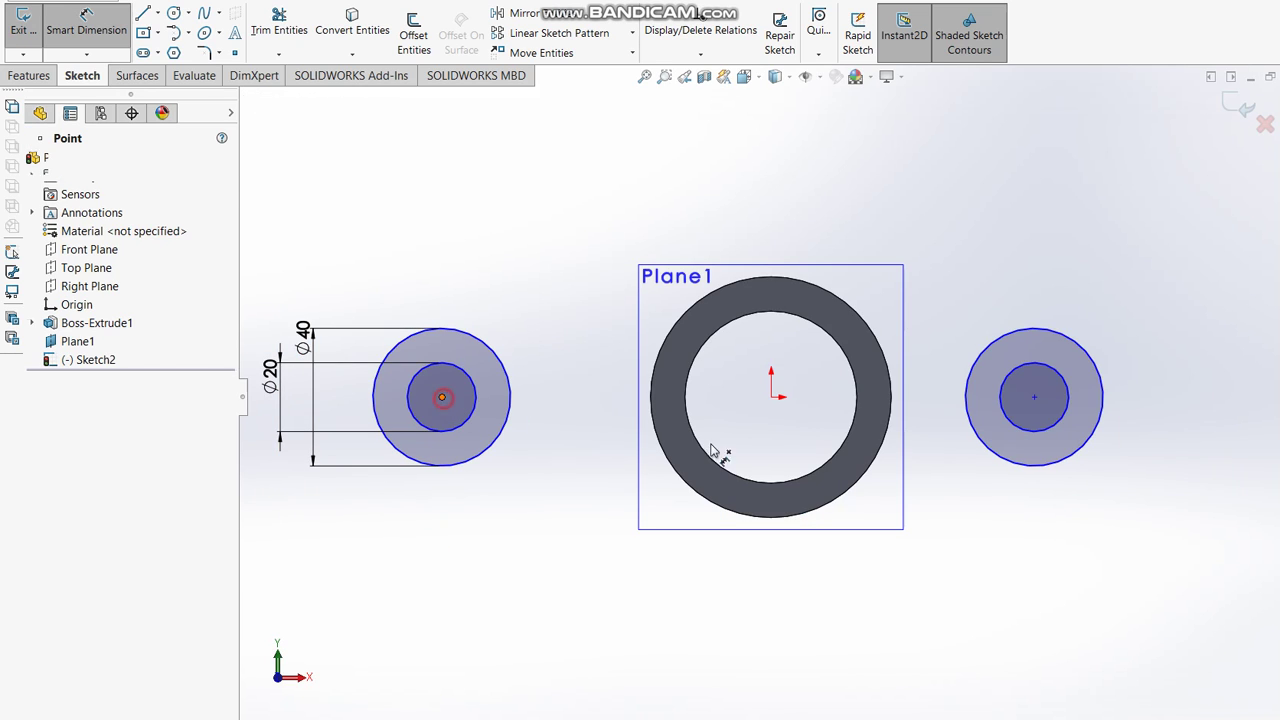
{"action": "left_click", "coordinate": [1034, 397]}
{"action": "left_click", "coordinate": [785, 610]}
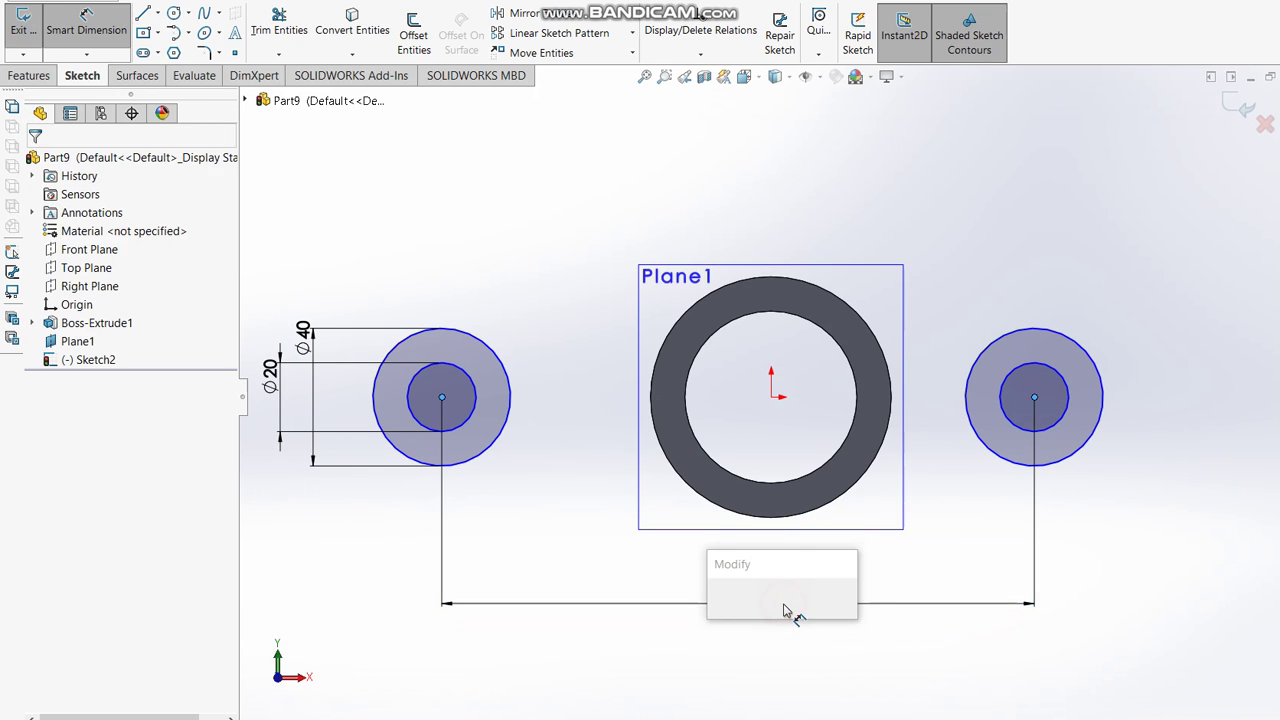
{"action": "type", "text": "170"}
{"action": "key", "text": "Return"}
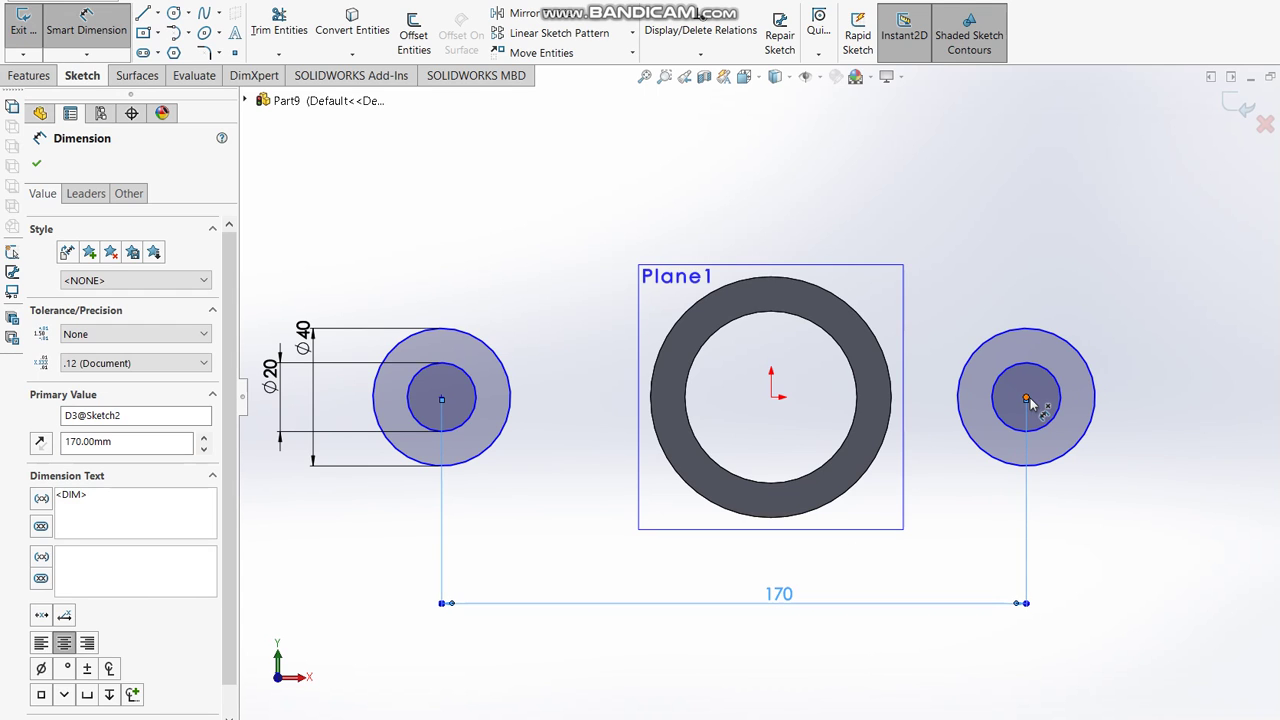
Set the right circle centre 85 mm (170/2) from the origin.
{"action": "left_click", "coordinate": [1026, 398]}
{"action": "left_click", "coordinate": [771, 397]}
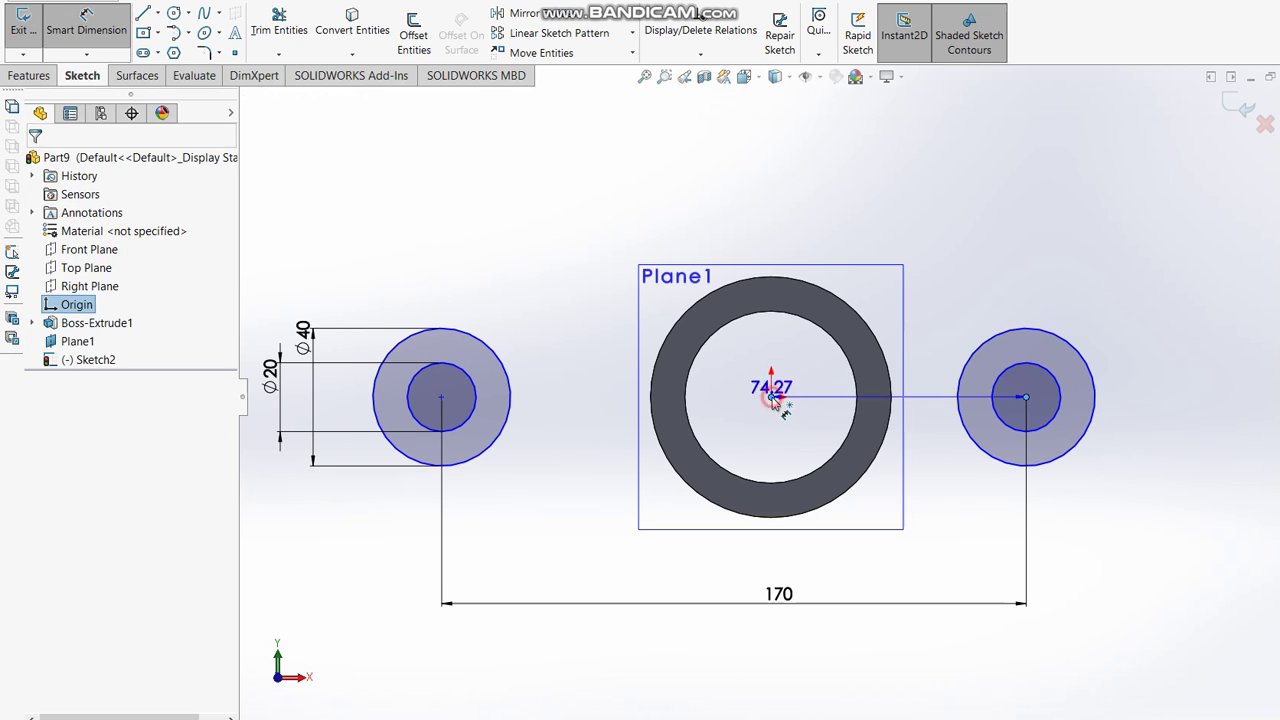
{"action": "left_click", "coordinate": [858, 574]}
{"action": "type", "text": "7"}
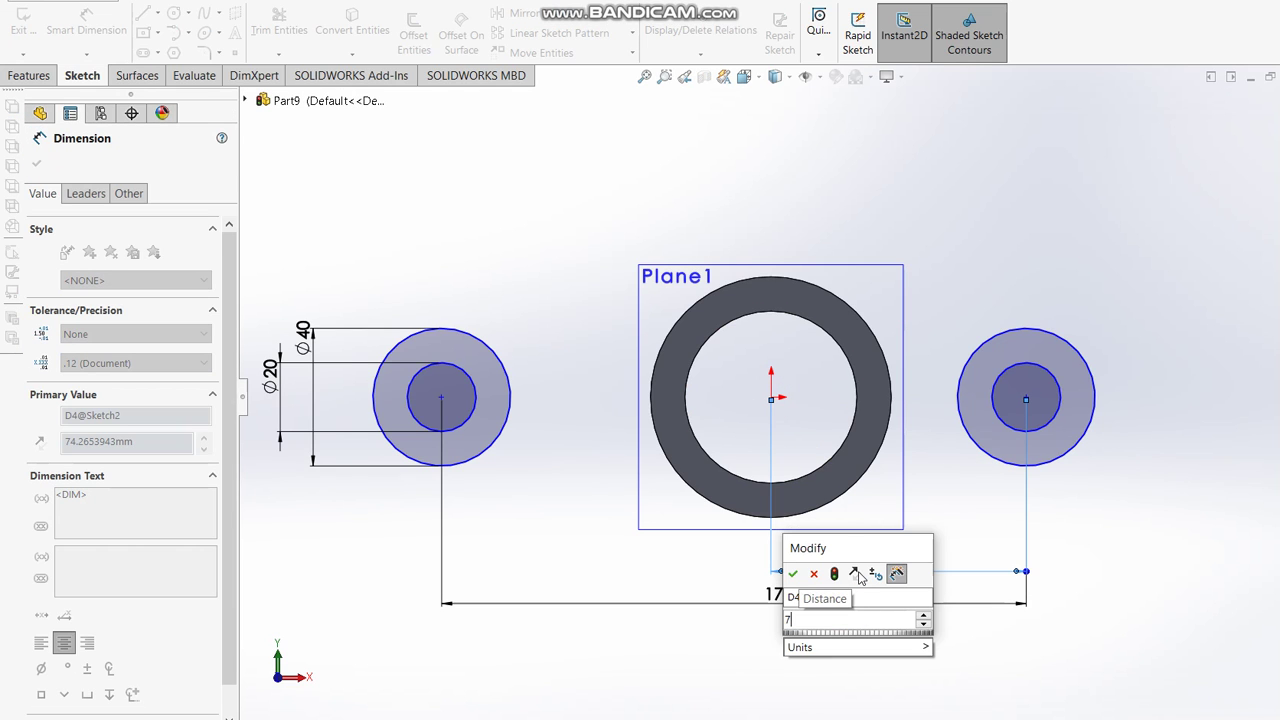
{"action": "type", "text": "17"}
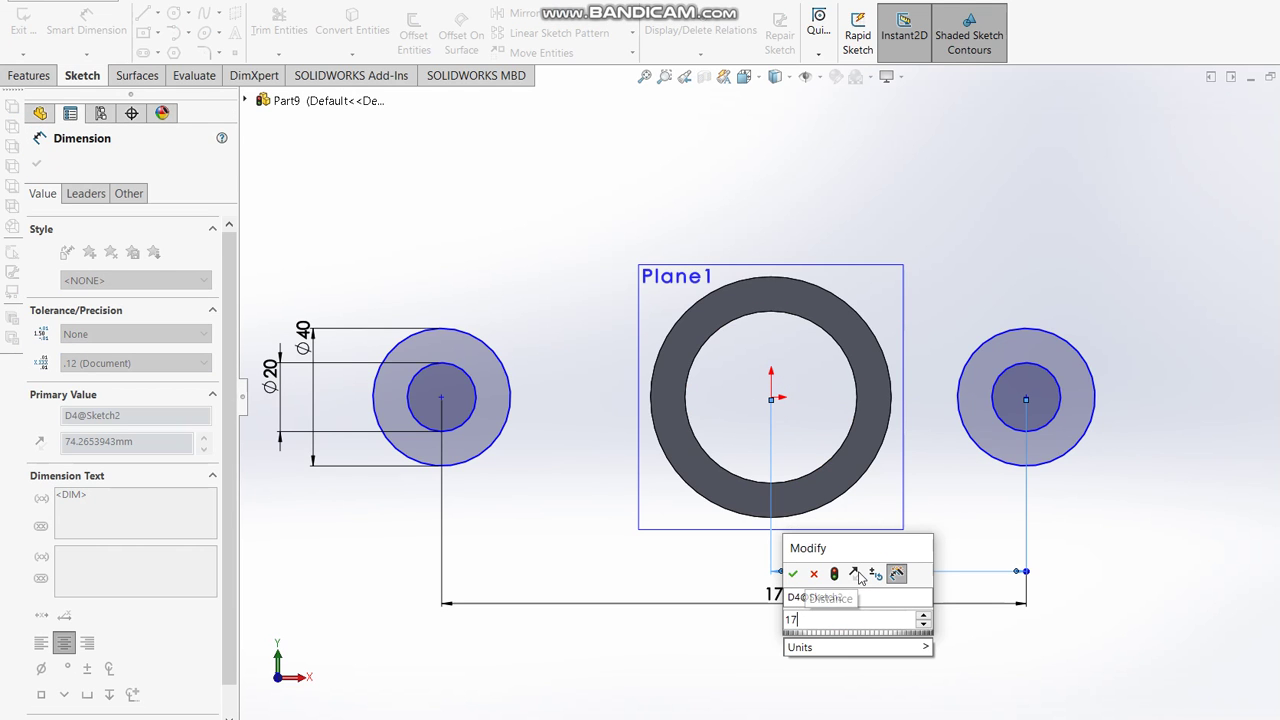
{"action": "type", "text": "0"}
{"action": "type", "text": "2"}
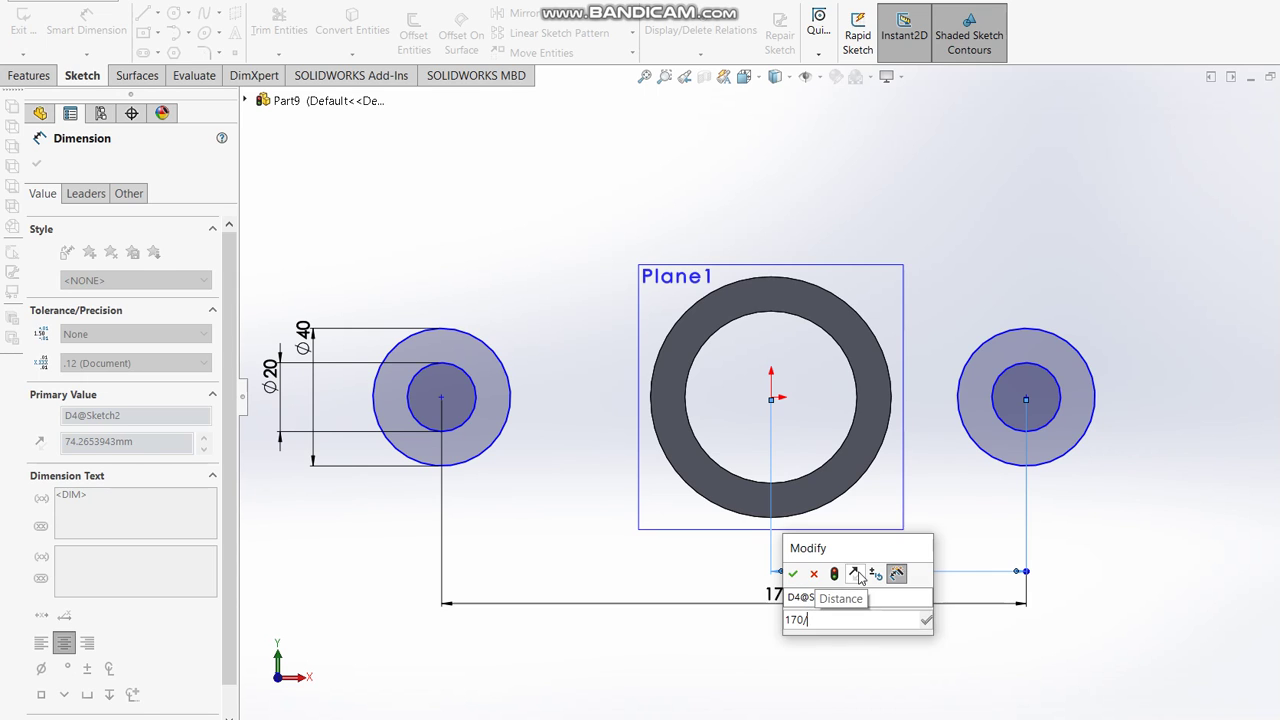
{"action": "key", "text": "Return"}
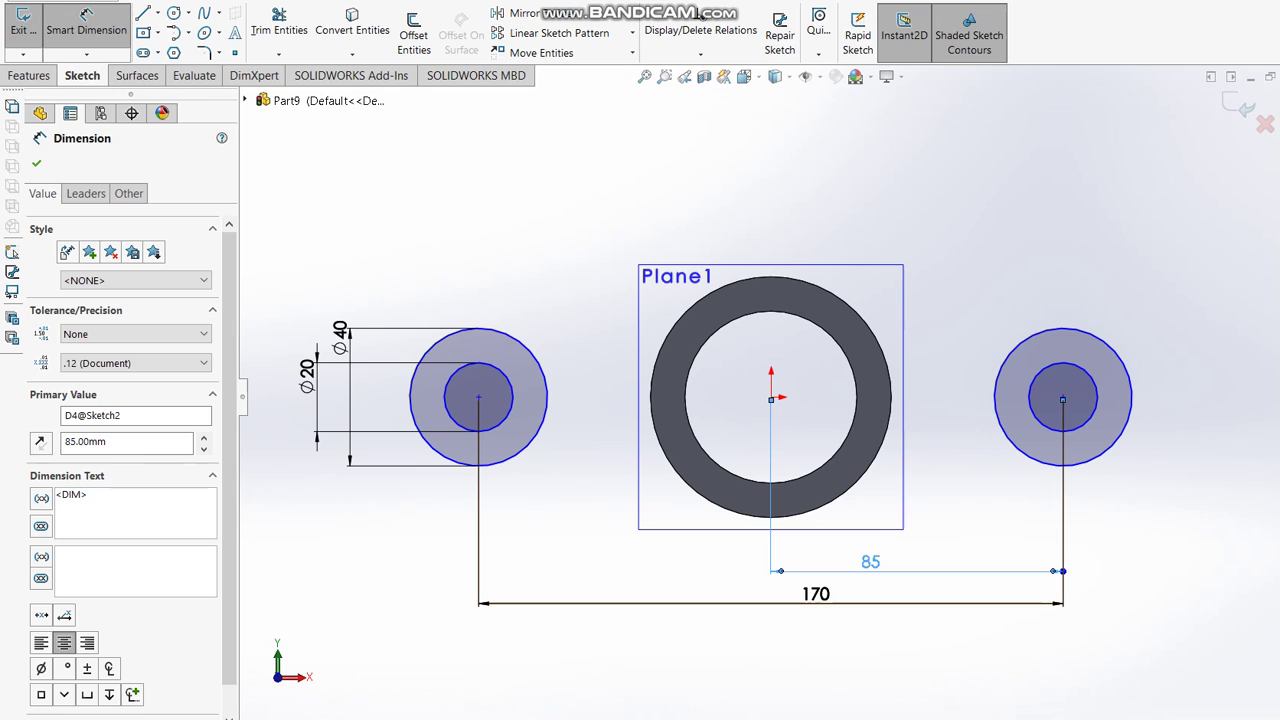
{"action": "key", "text": "alt+Tab"}
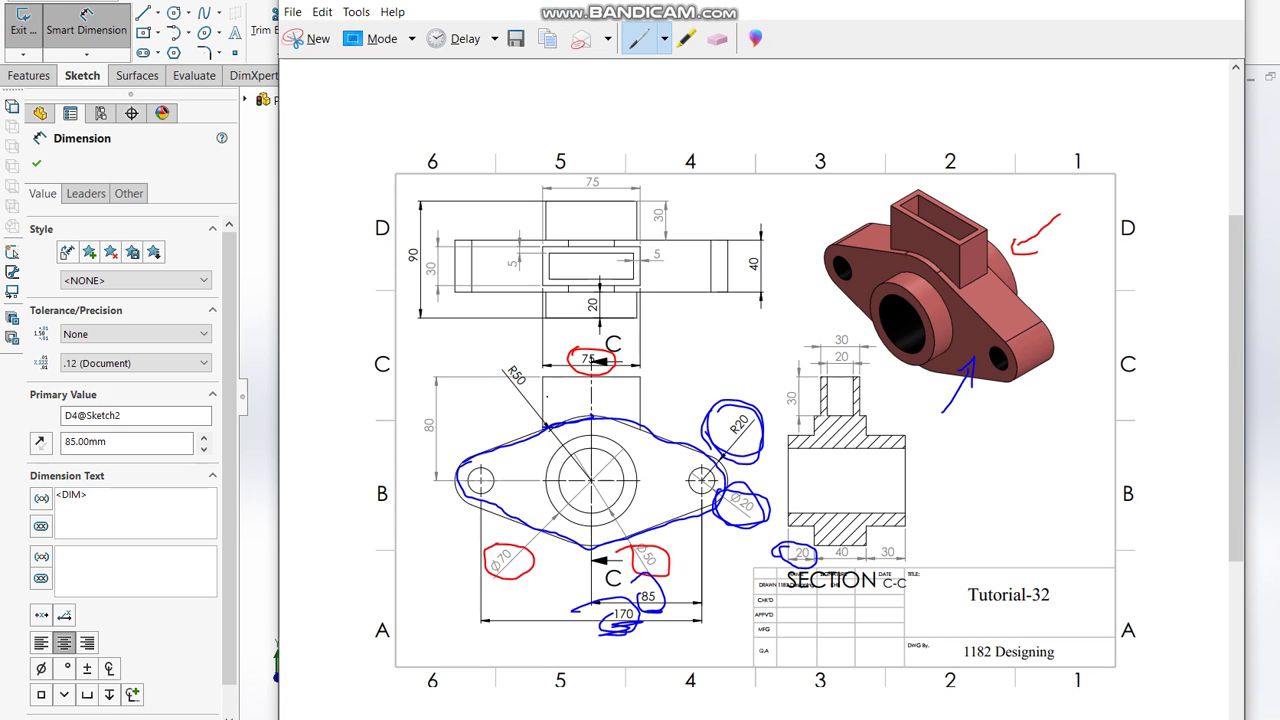
{"action": "left_click_drag", "start_coordinate": [498, 350], "coordinate": [496, 402]}
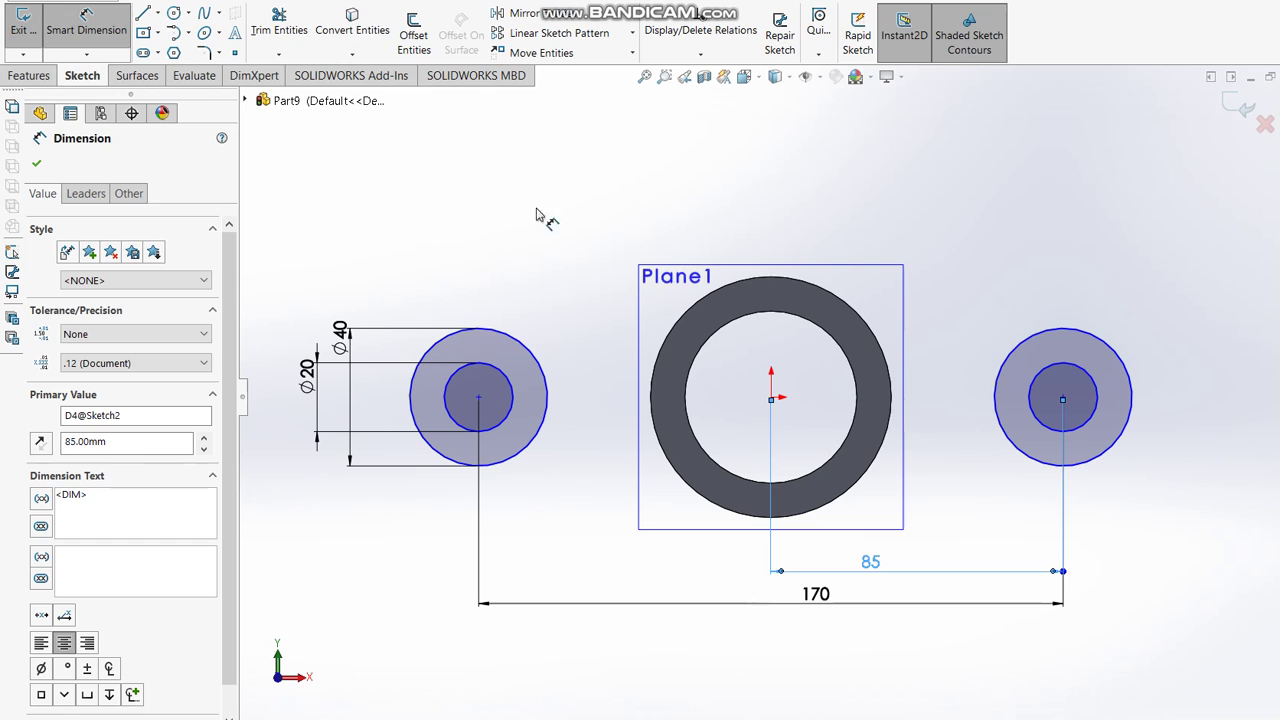
Sketch a circle at the origin and dimension its diameter to 100 mm.
{"action": "left_click", "coordinate": [174, 14]}
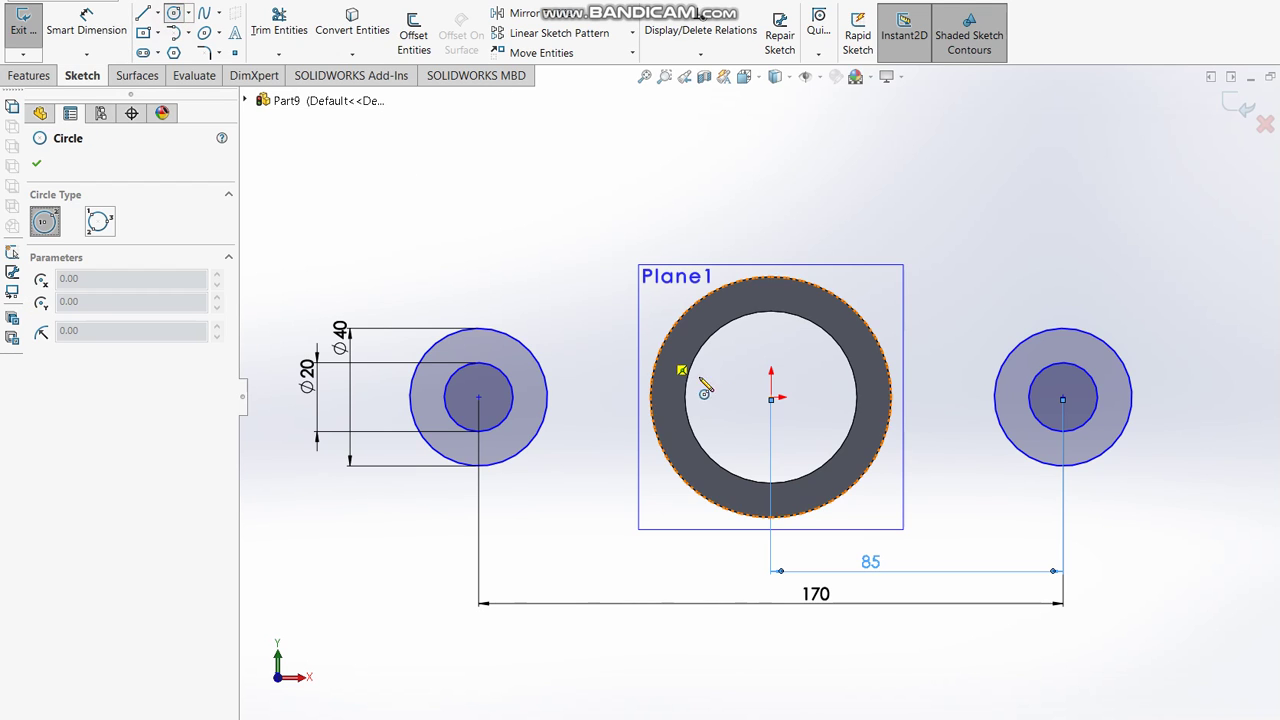
{"action": "left_click", "coordinate": [771, 397]}
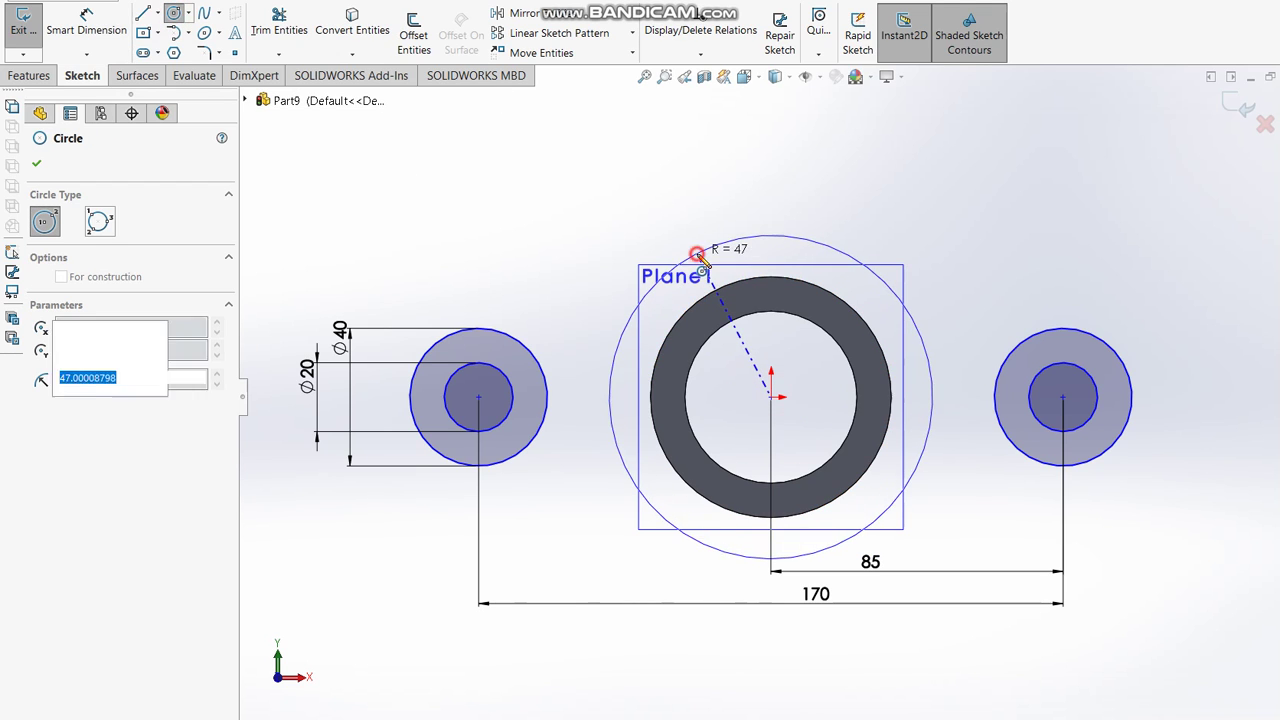
{"action": "left_click", "coordinate": [686, 260]}
{"action": "key", "text": "d"}
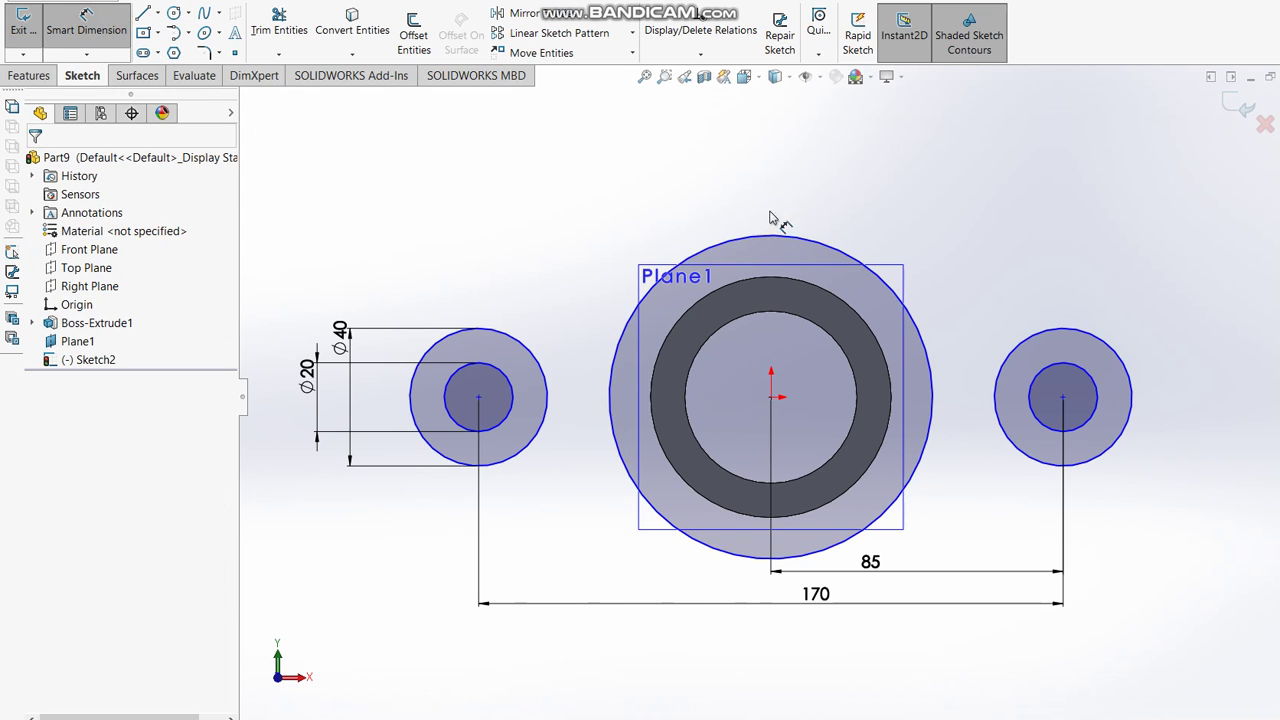
{"action": "left_click", "coordinate": [757, 236]}
{"action": "left_click", "coordinate": [750, 190]}
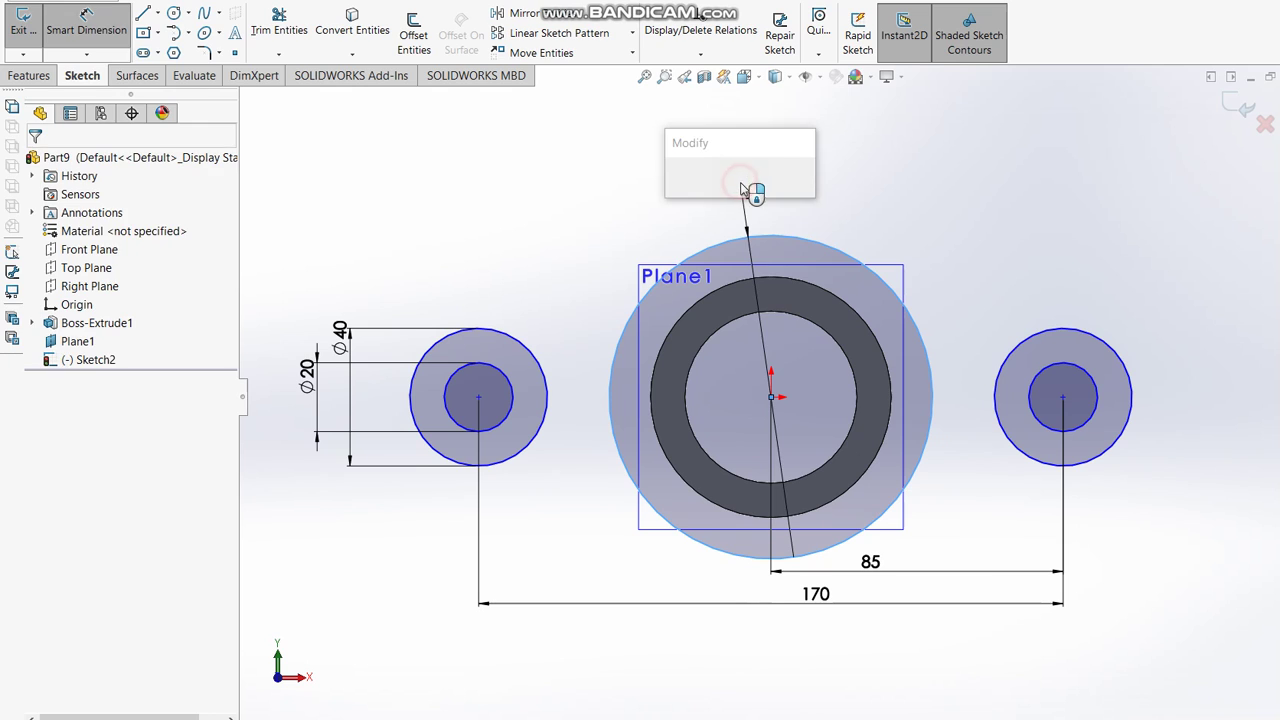
{"action": "type", "text": "100"}
{"action": "key", "text": "Return"}
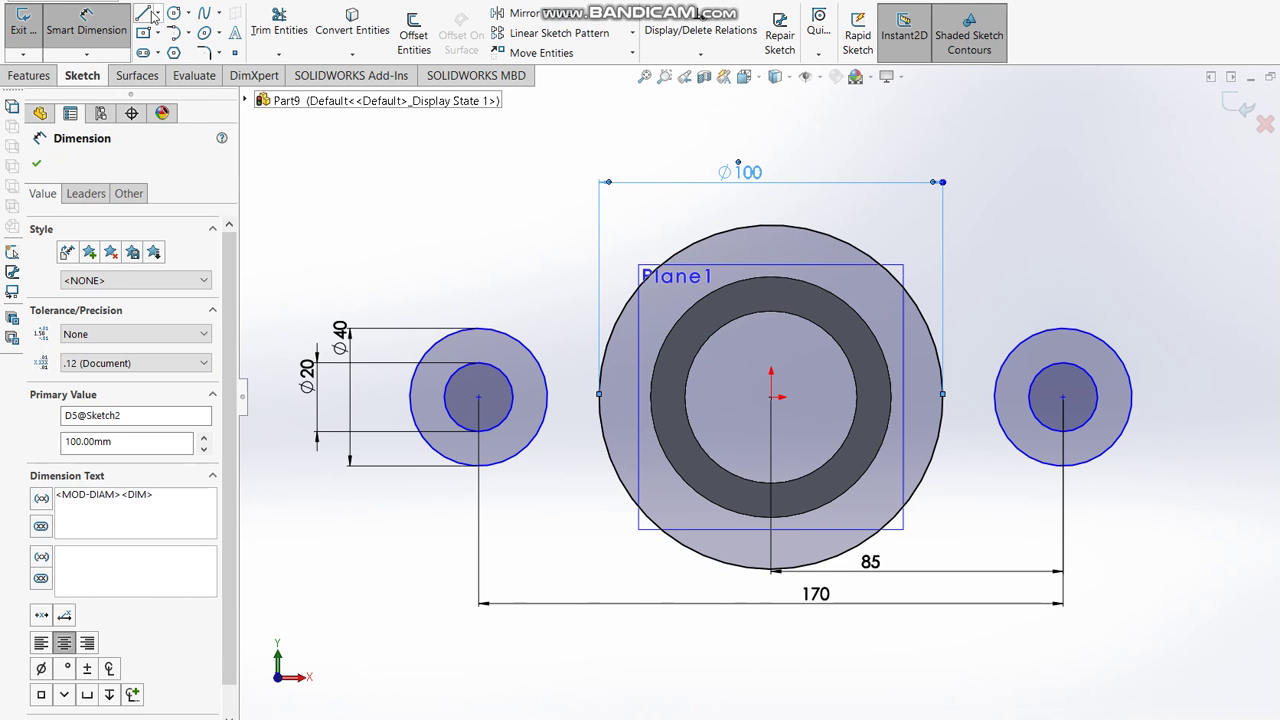
Draw top and bottom lines from the left Ø40 circle to the Ø100 circle.
{"action": "left_click", "coordinate": [143, 12]}
{"action": "left_click", "coordinate": [478, 328]}
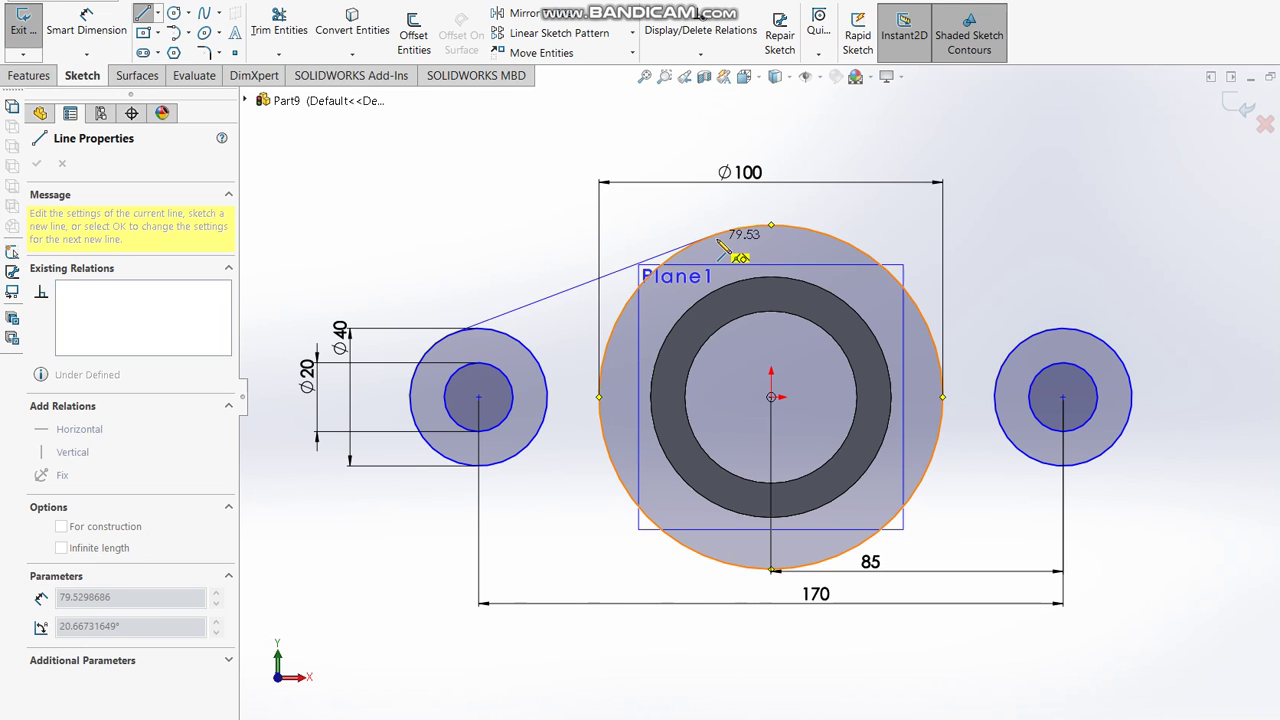
{"action": "left_click", "coordinate": [710, 237]}
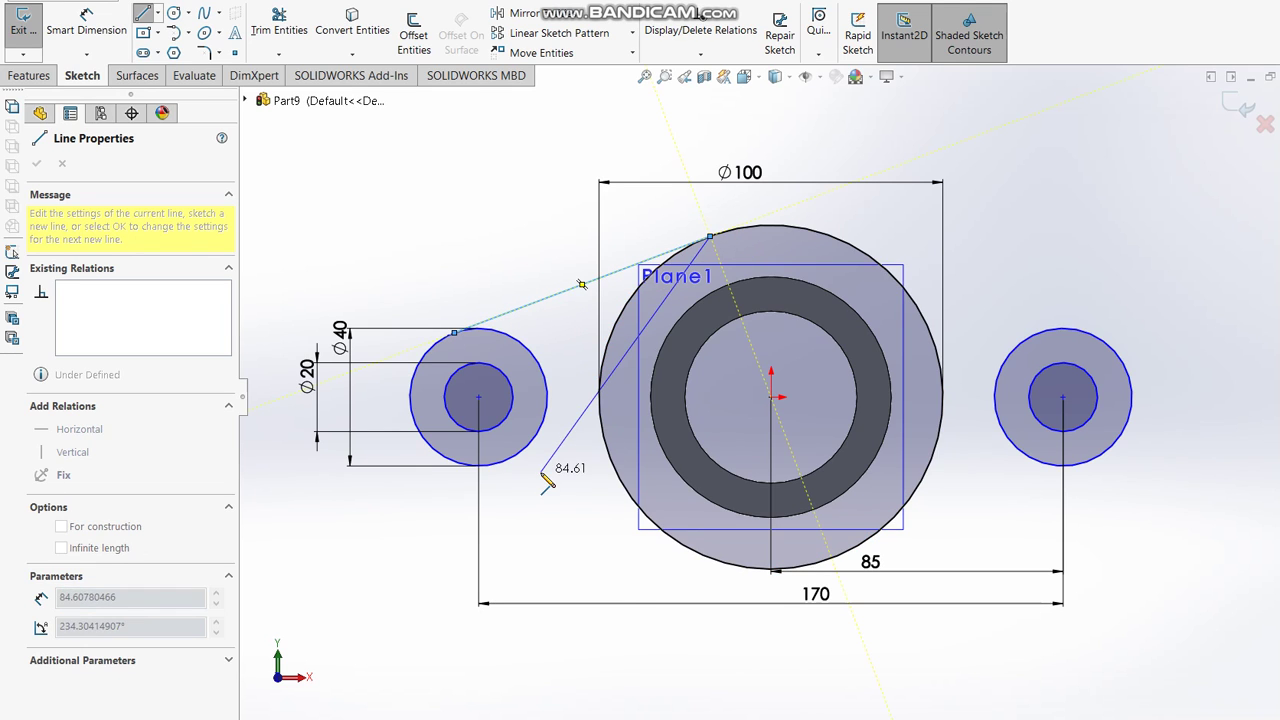
{"action": "key", "text": "Escape"}
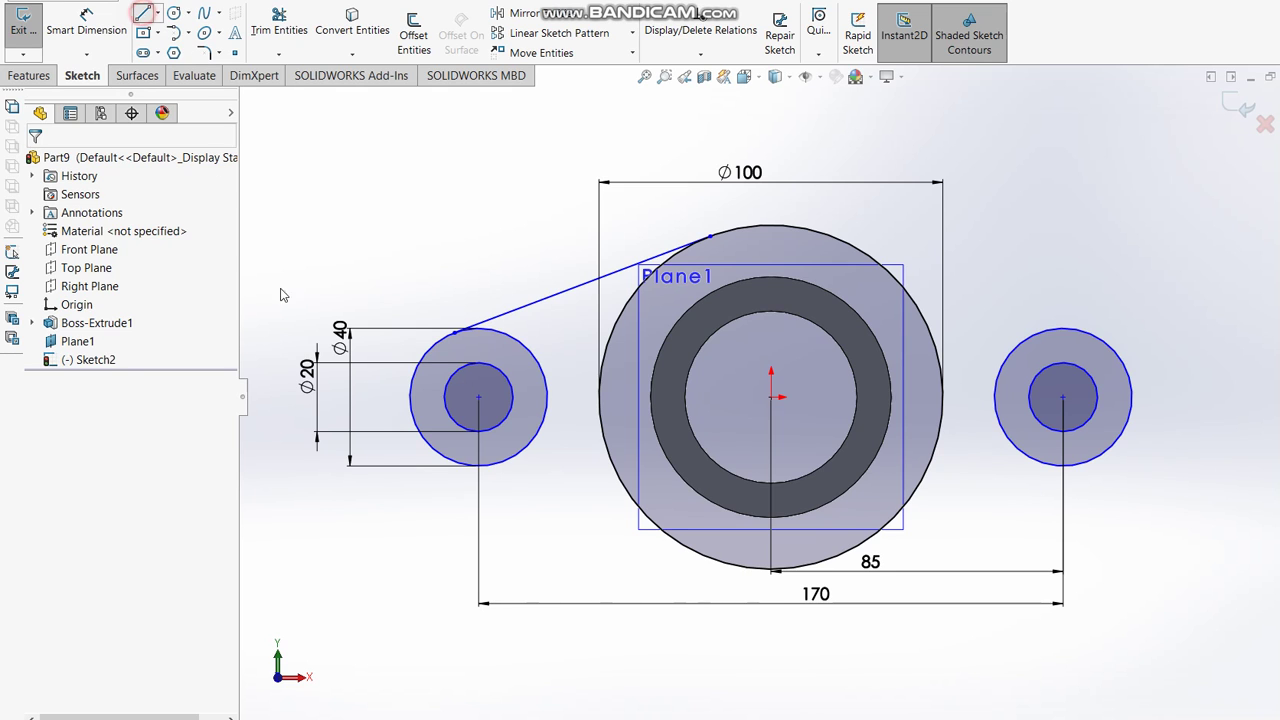
{"action": "left_click", "coordinate": [449, 458]}
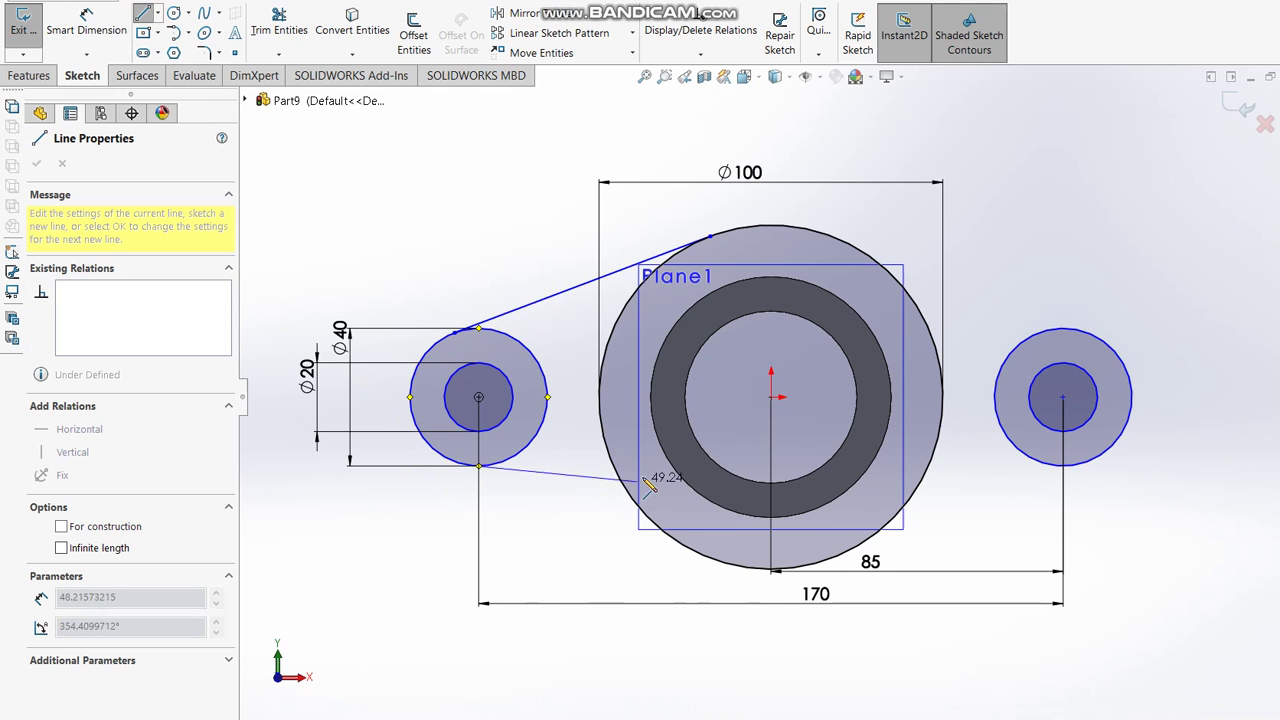
{"action": "left_click", "coordinate": [738, 568]}
{"action": "key", "text": "Escape"}
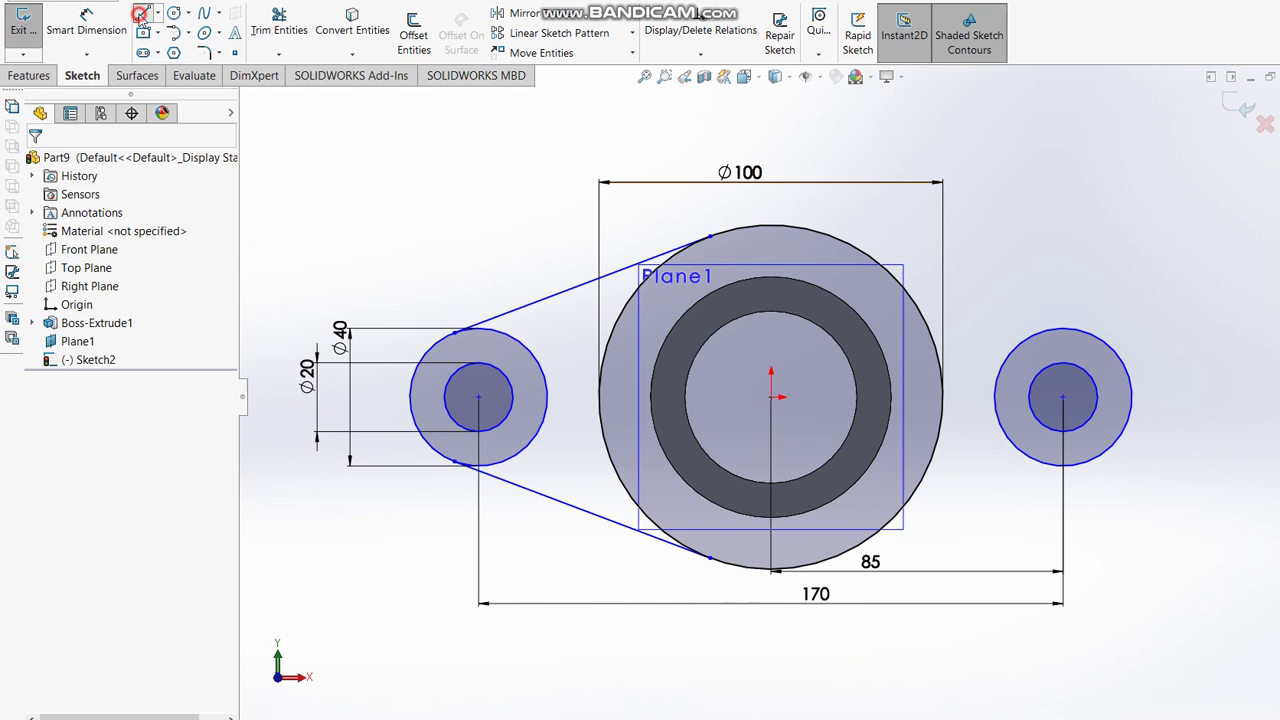
Draw top and bottom lines from the right Ø40 circle to the Ø100 circle.
{"action": "left_click", "coordinate": [143, 13]}
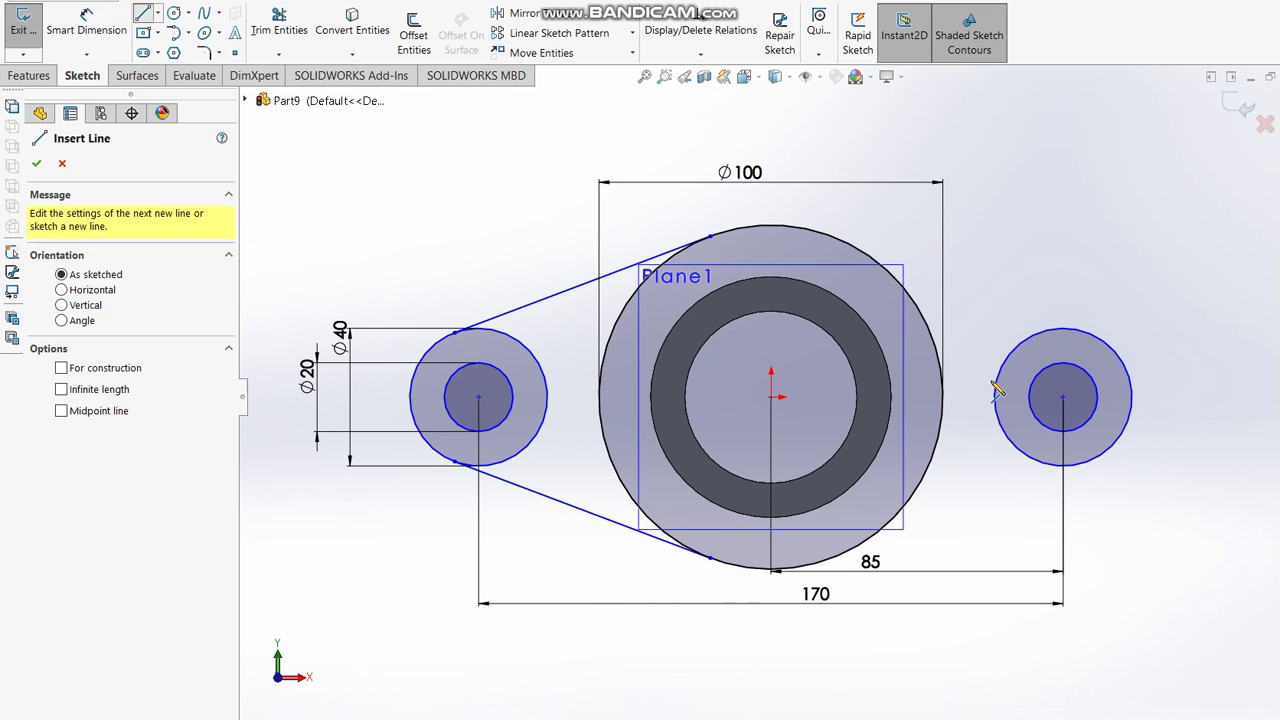
{"action": "left_click", "coordinate": [1122, 364]}
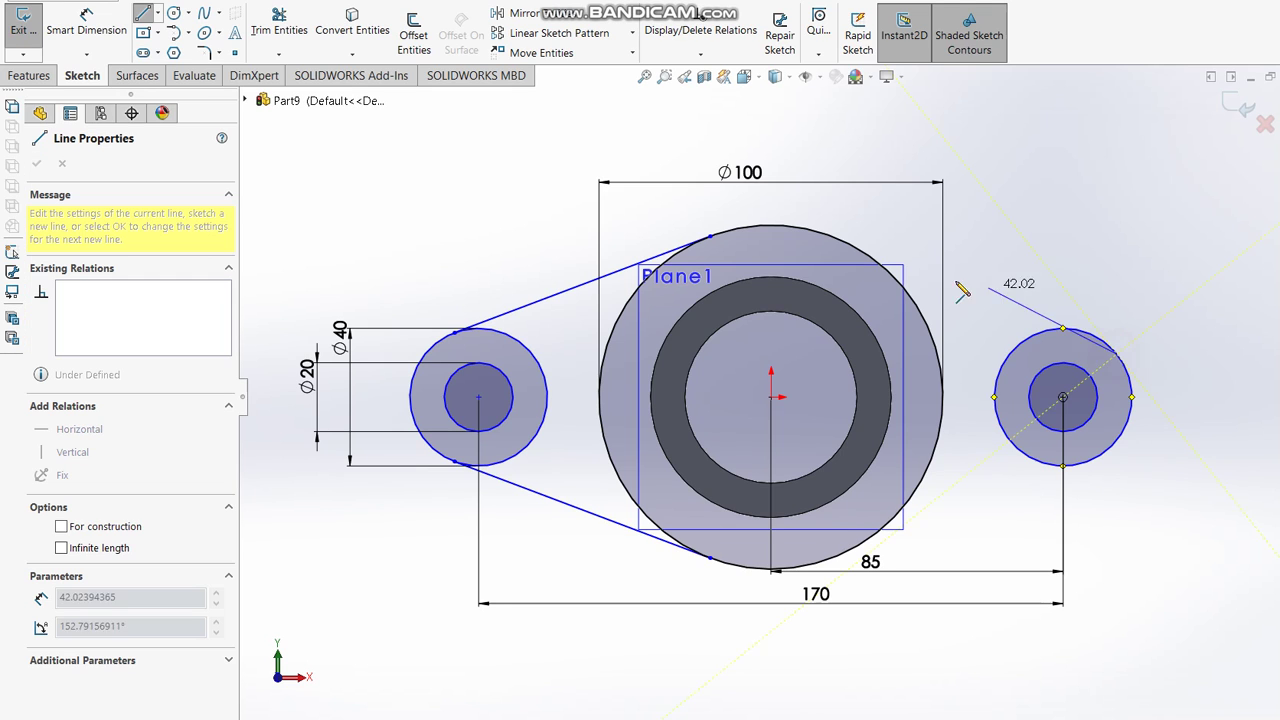
{"action": "left_click", "coordinate": [831, 236]}
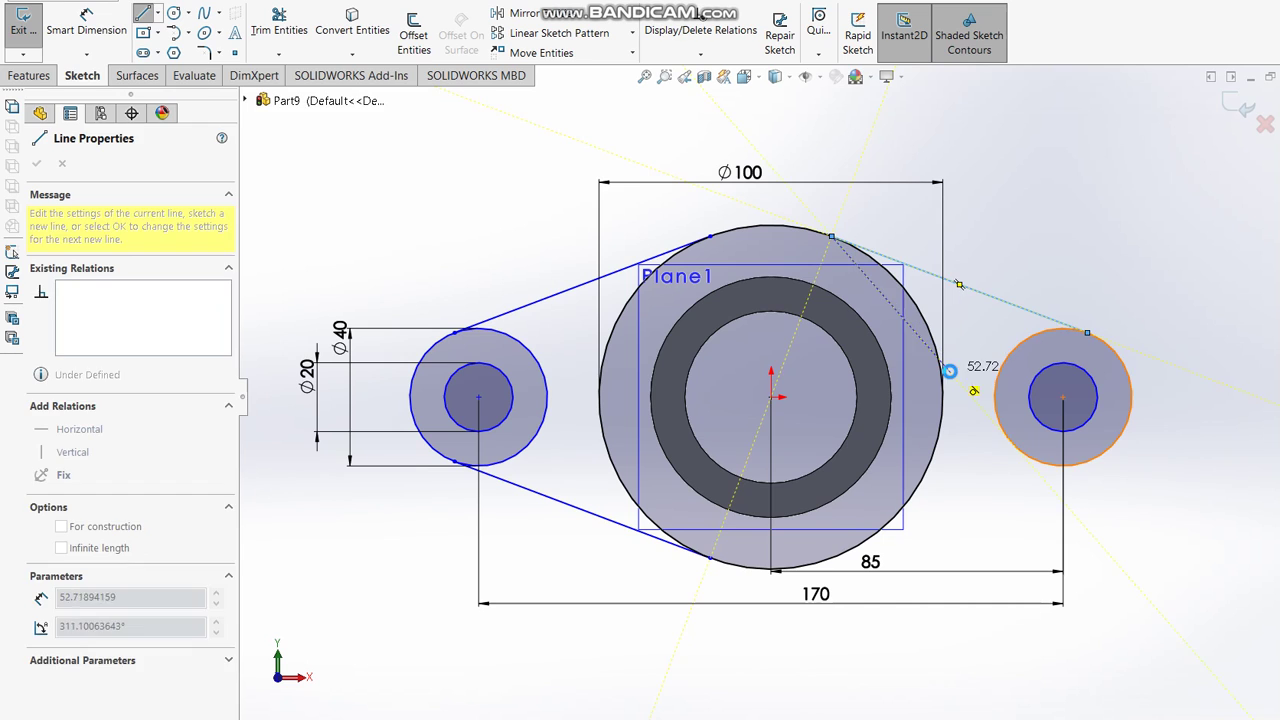
{"action": "key", "text": "Escape"}
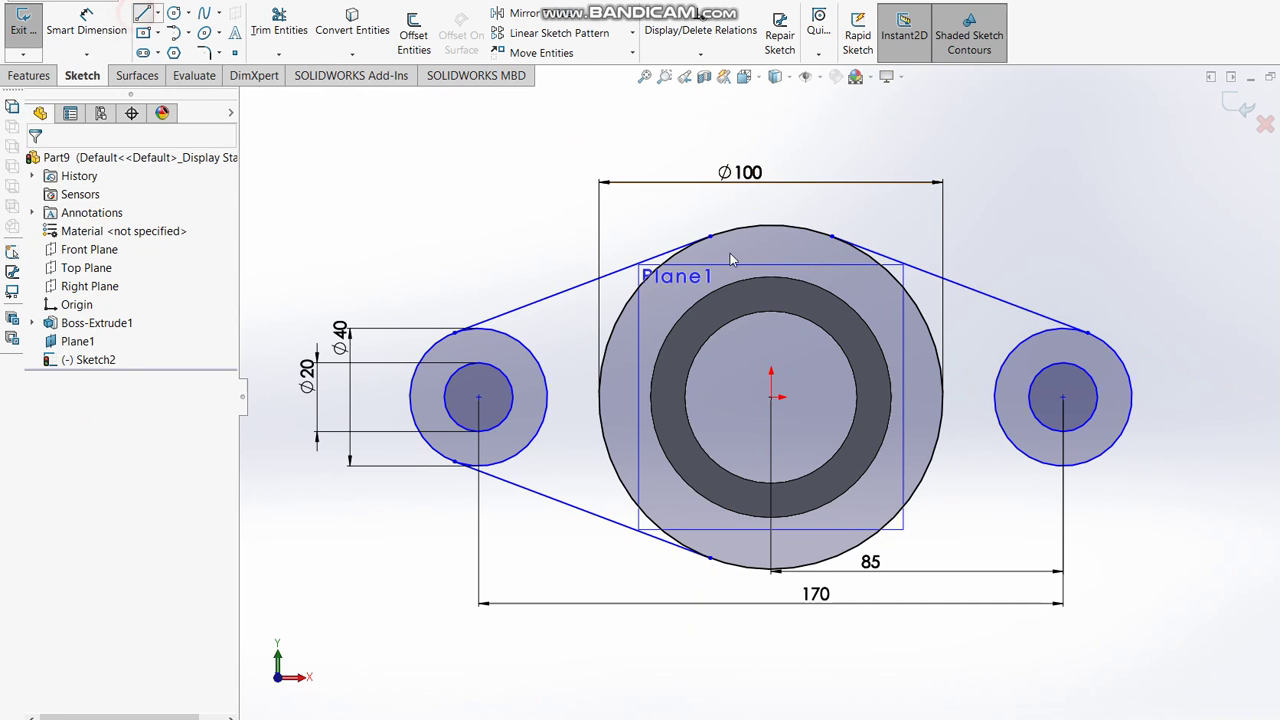
{"action": "key", "text": "l"}
{"action": "left_click", "coordinate": [1098, 453]}
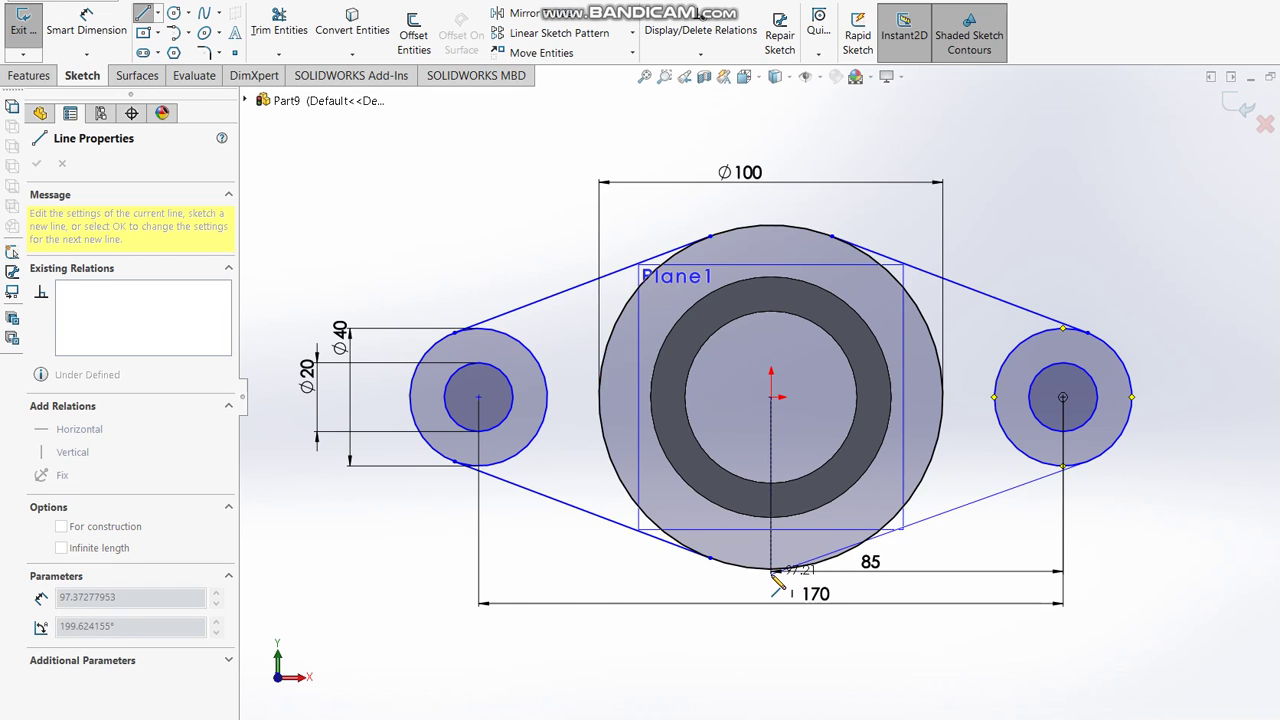
{"action": "left_click", "coordinate": [830, 558]}
{"action": "key", "text": "Escape"}
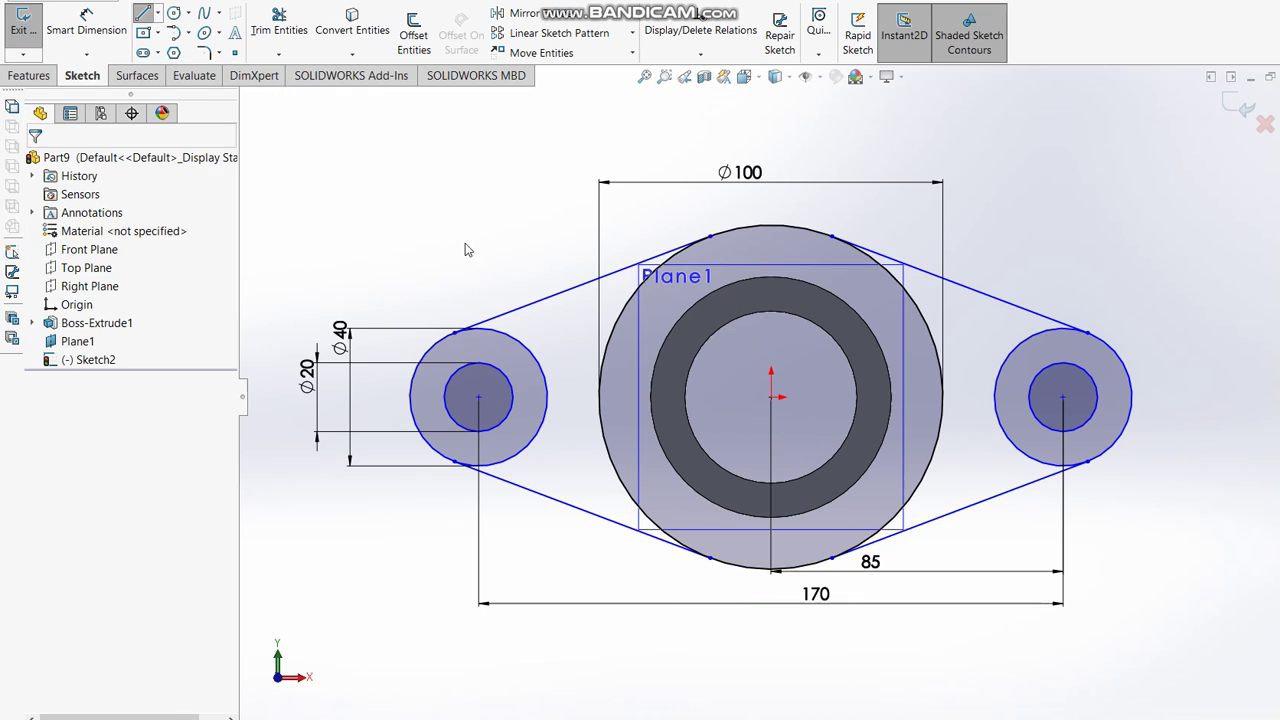
Power-trim the overlapping inner circle arcs into a single flange outline.
{"action": "left_click", "coordinate": [287, 33]}
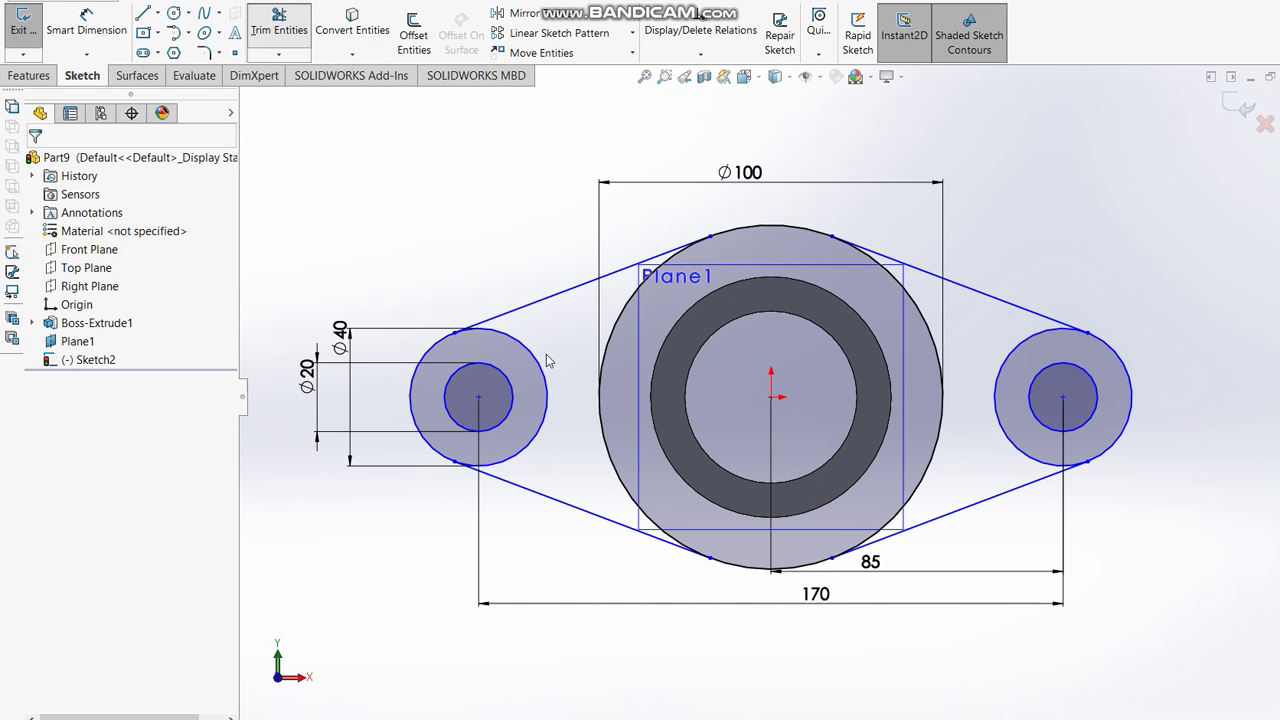
{"action": "mouse_move", "coordinate": [557, 354]}
{"action": "left_mouse_down"}
{"action": "mouse_move", "coordinate": [652, 388]}
{"action": "mouse_move", "coordinate": [1003, 398]}
{"action": "left_mouse_up"}
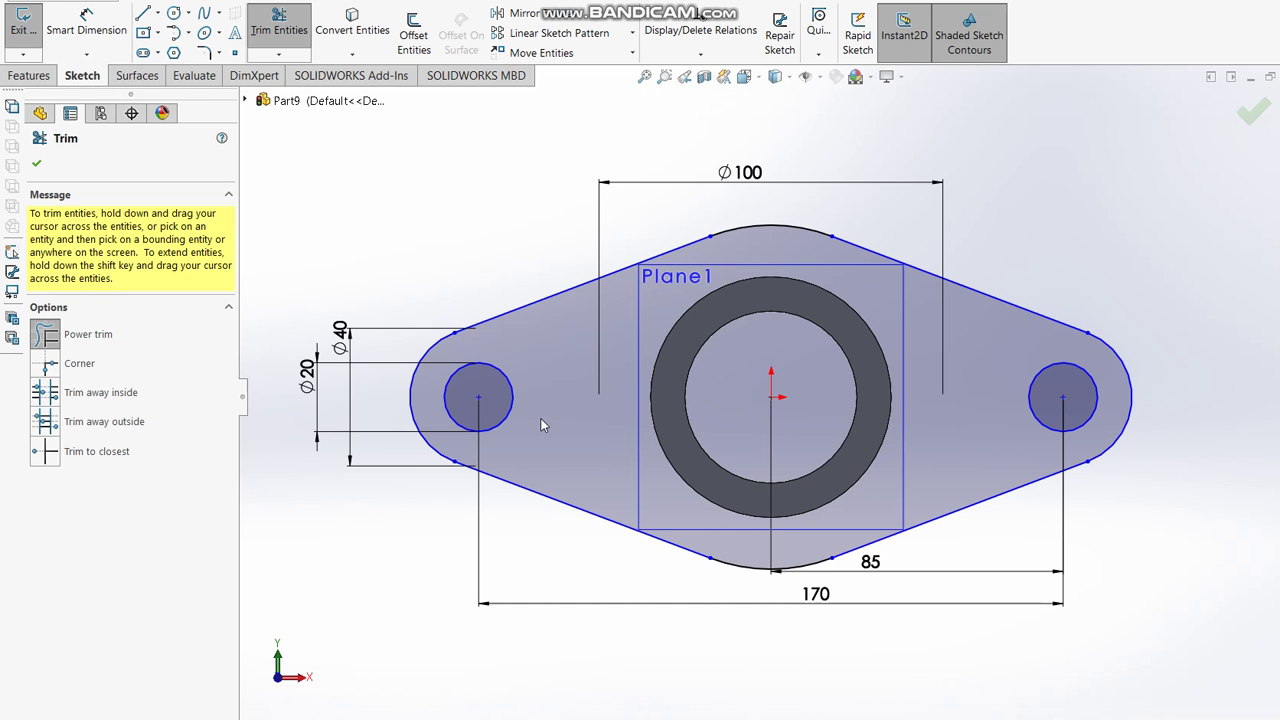
{"action": "key", "text": "Escape"}
Fix the left hole centre, origin and right hole centre points to fully define the sketch.
{"action": "left_click", "coordinate": [478, 397]}
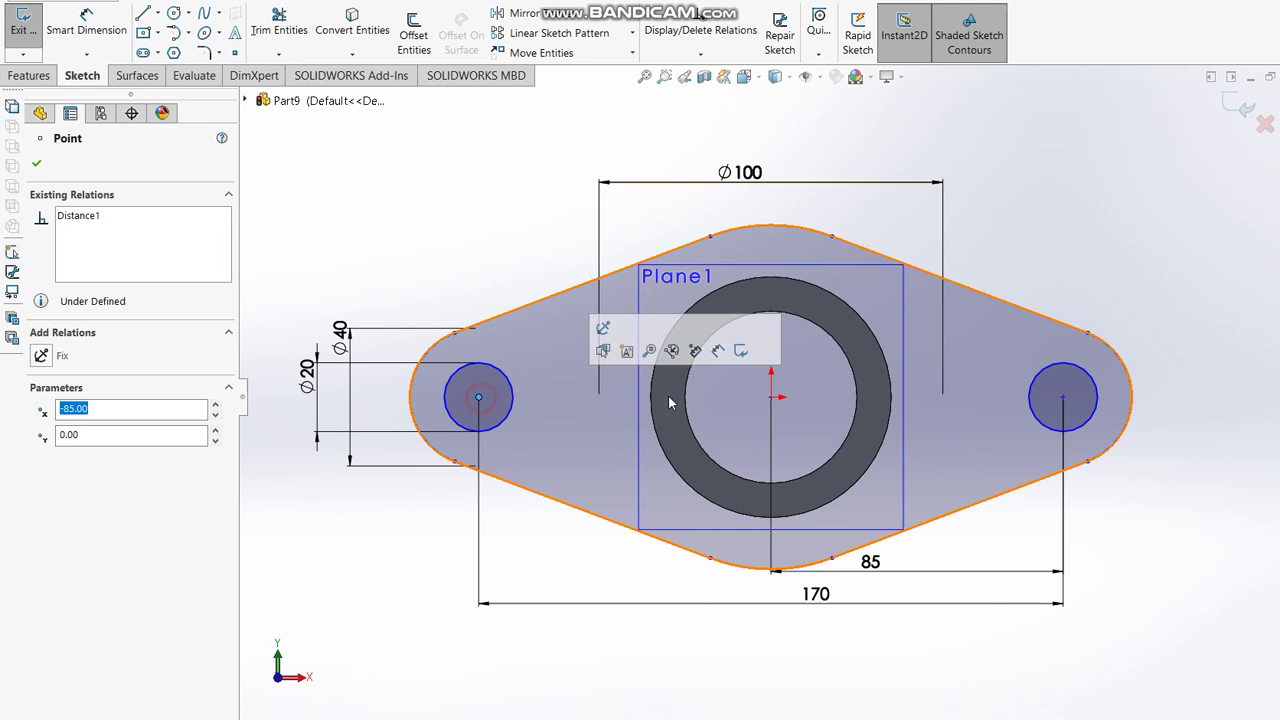
{"action": "left_click", "coordinate": [766, 398]}
{"action": "left_click", "coordinate": [1063, 398], "text": "ctrl"}
{"action": "left_click", "coordinate": [1063, 398], "text": "ctrl"}
{"action": "left_click", "coordinate": [41, 449]}
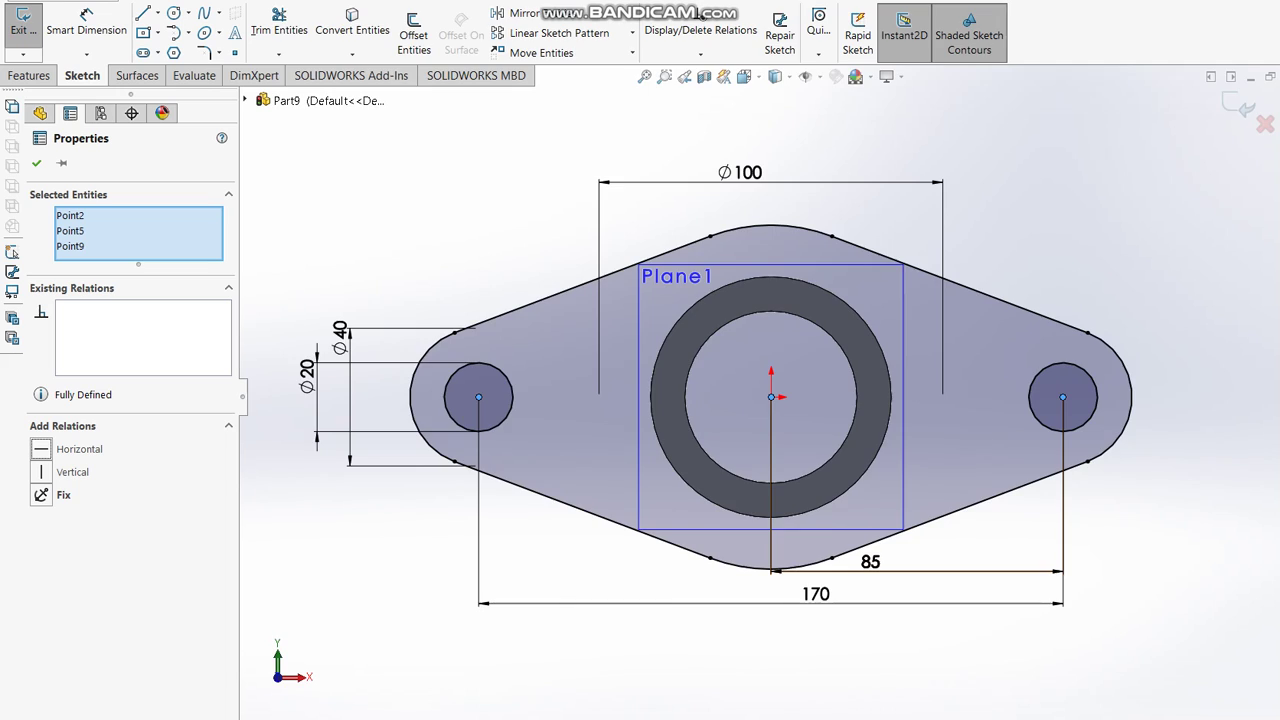
Circle the 40 dimension on the reference drawing.
{"action": "key", "text": "alt+Tab"}
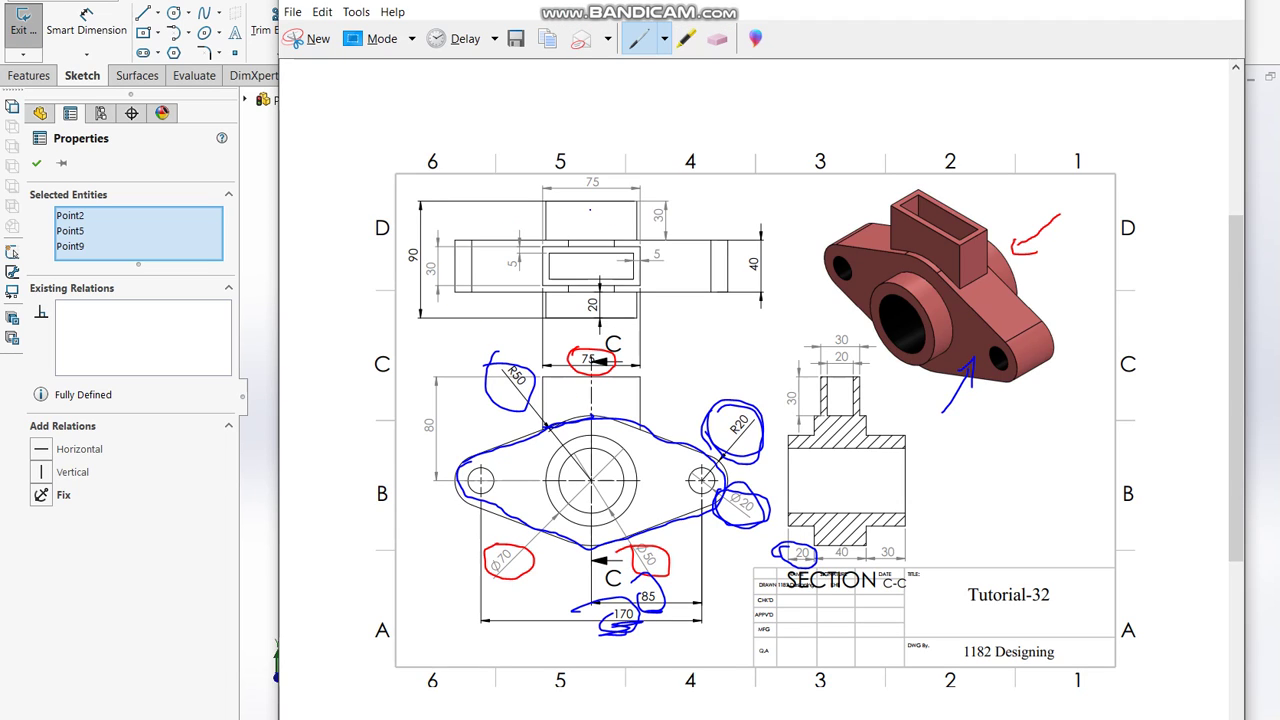
{"action": "left_click_drag", "start_coordinate": [750, 249], "coordinate": [756, 309]}
{"action": "left_click", "coordinate": [122, 484]}
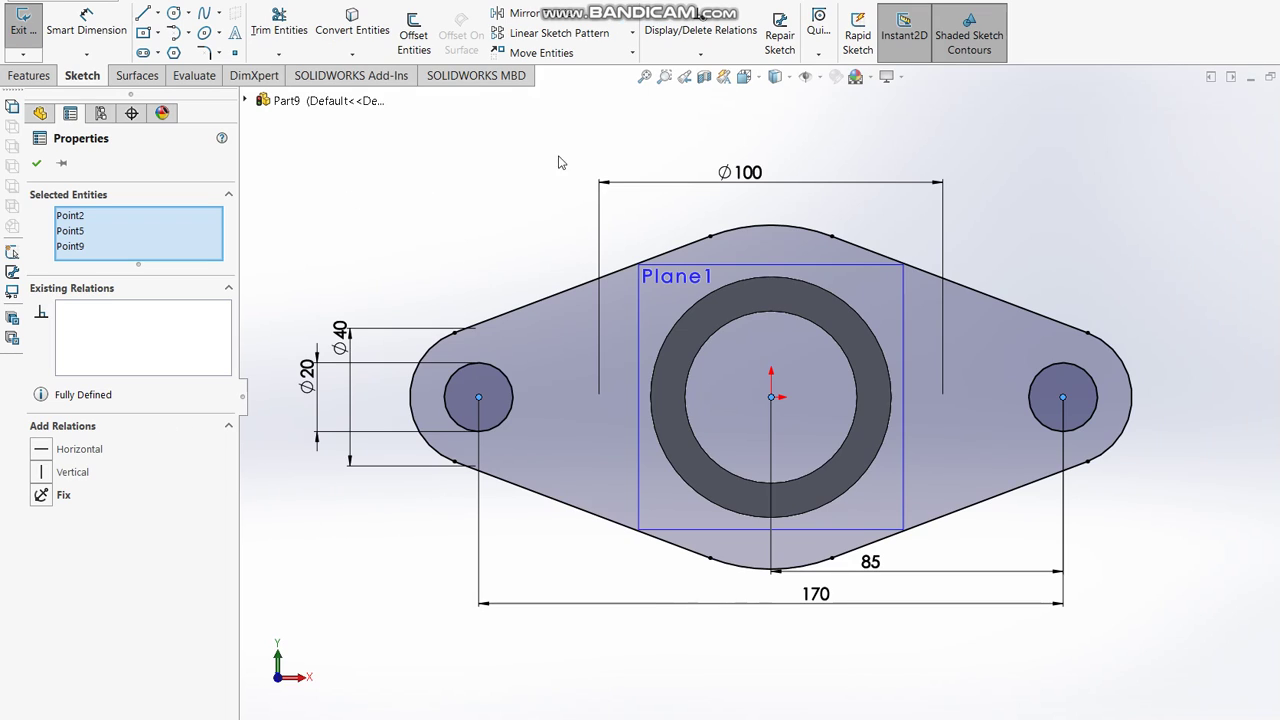
Extrude the flange sketch 40 mm in the reversed direction.
{"action": "left_click", "coordinate": [36, 163]}
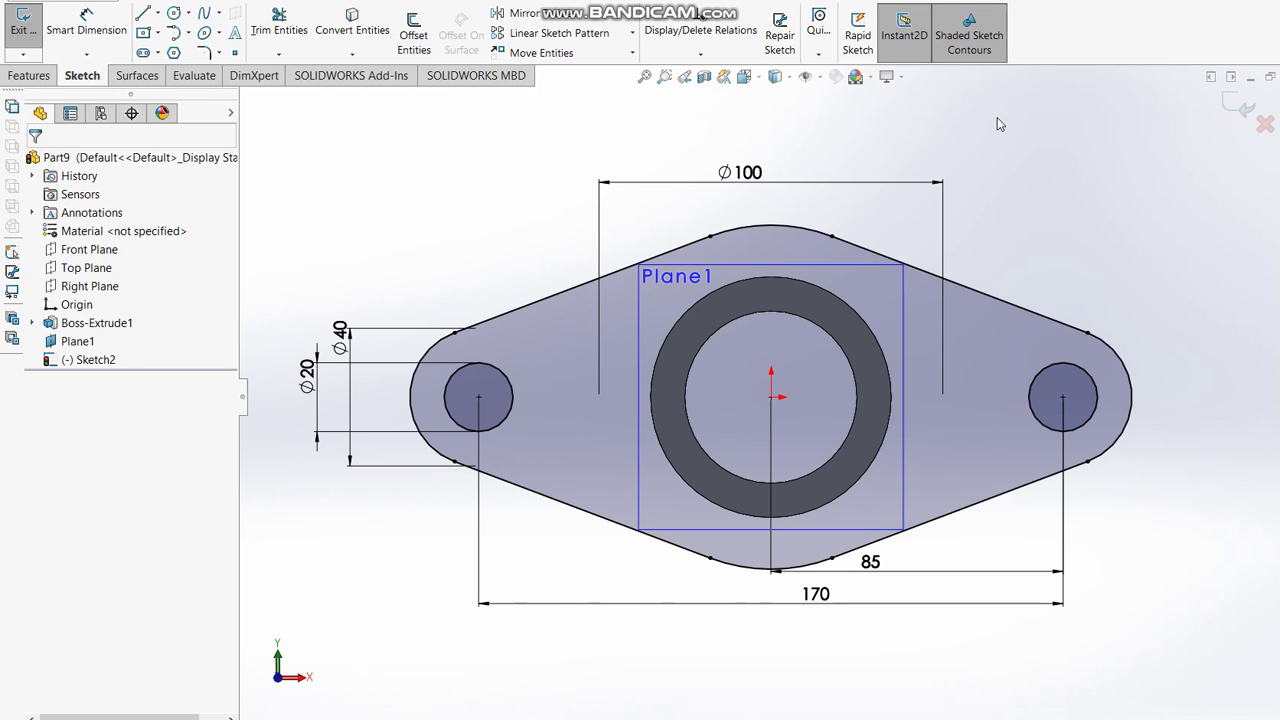
{"action": "key", "text": "e"}
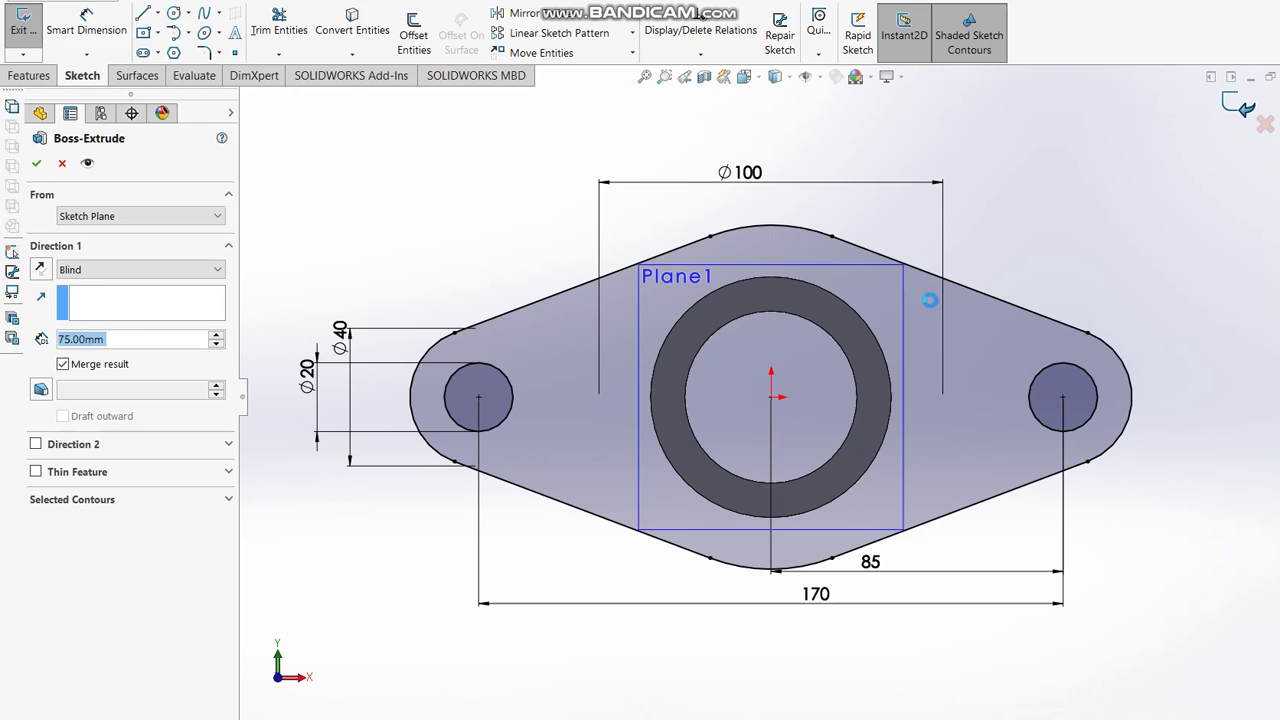
{"action": "left_click", "coordinate": [143, 342]}
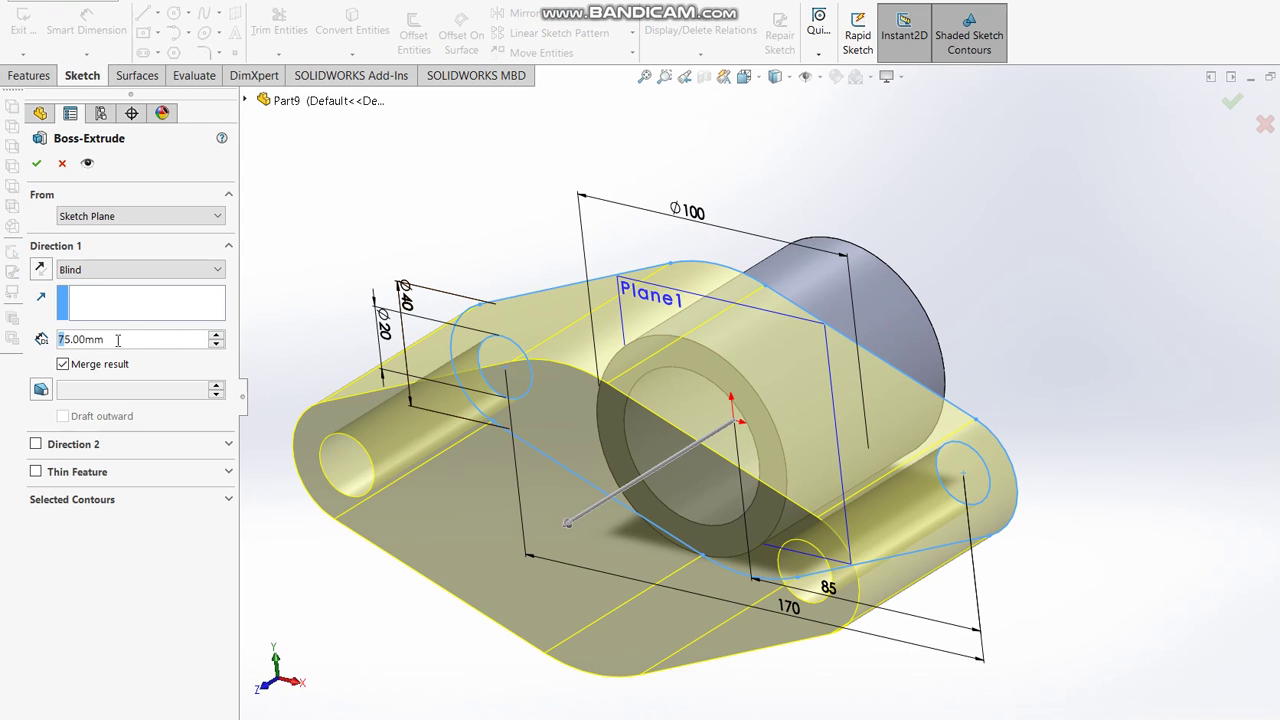
{"action": "key", "text": "Delete"}
{"action": "type", "text": "40"}
{"action": "key", "text": "Return"}
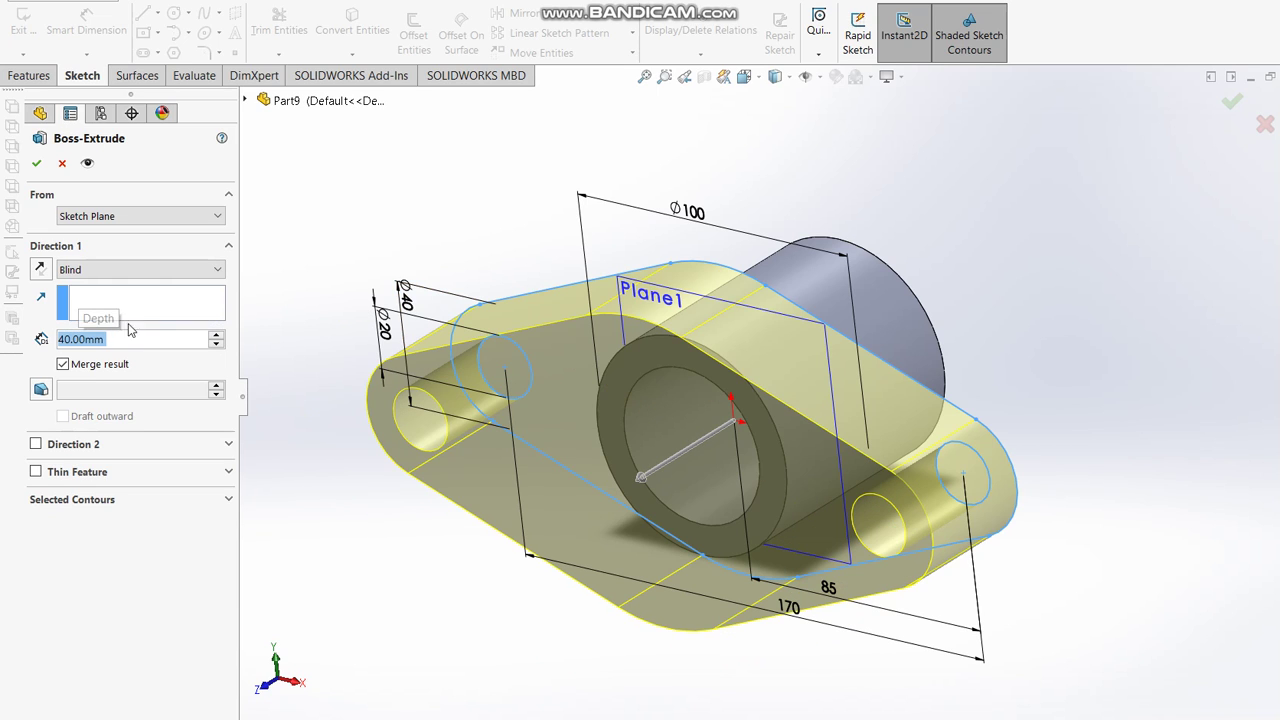
{"action": "left_click", "coordinate": [40, 268]}
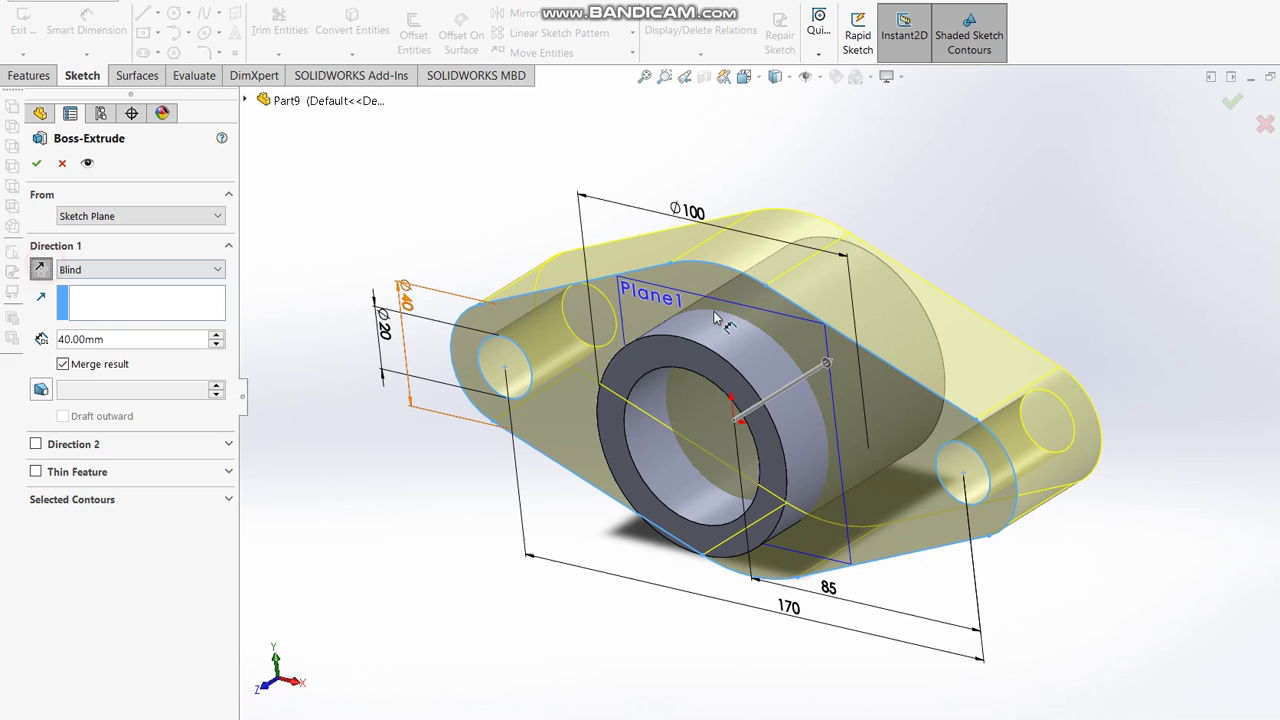
{"action": "key", "text": "alt+Tab"}
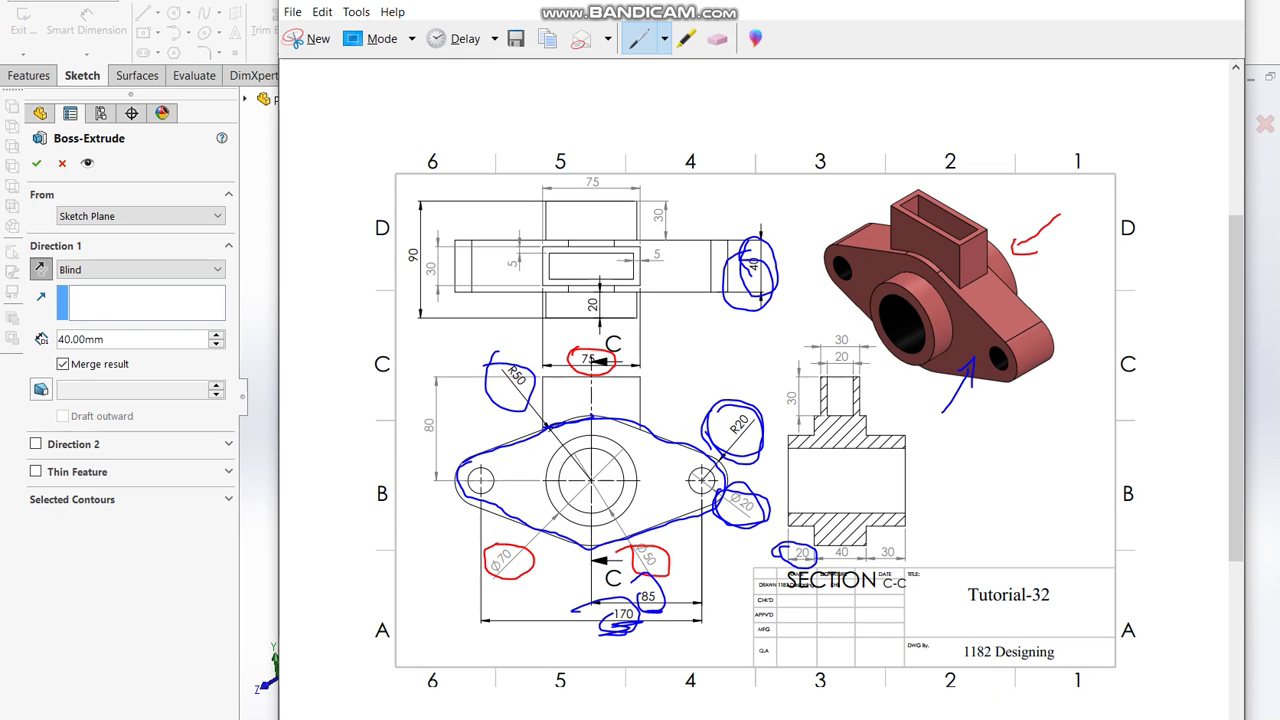
{"action": "key", "text": "alt+Tab"}
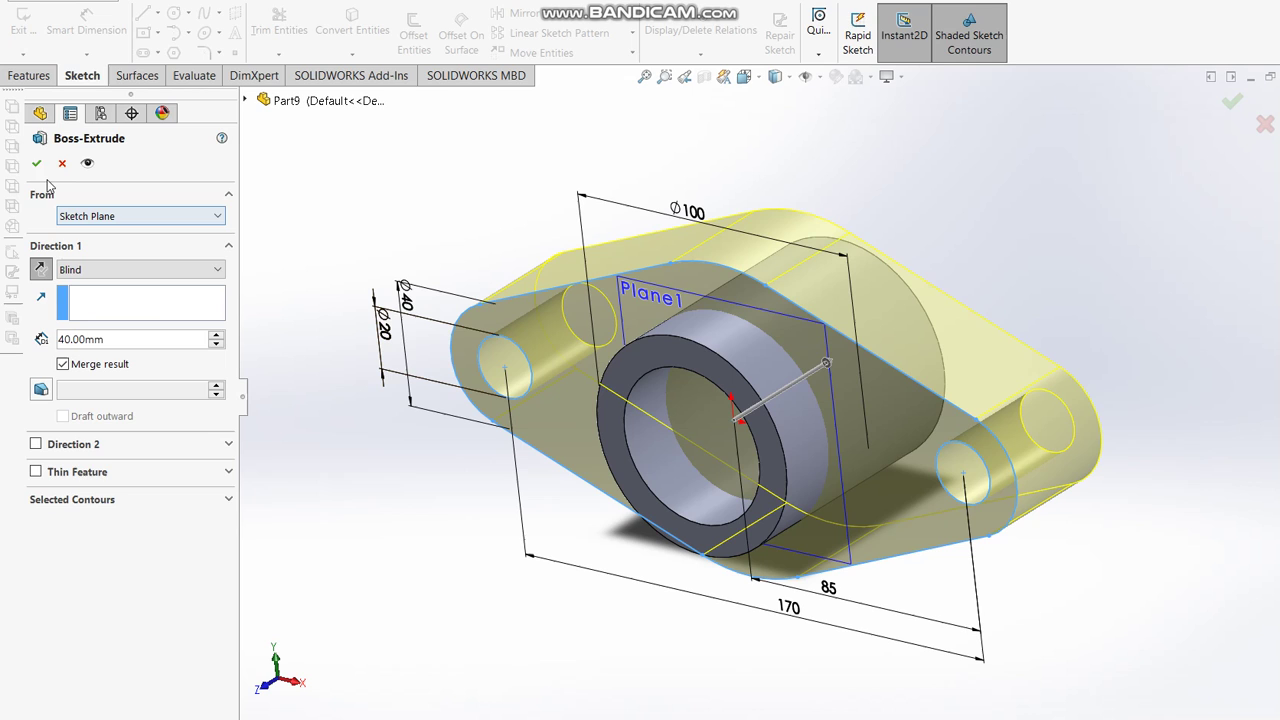
{"action": "left_click", "coordinate": [40, 162]}
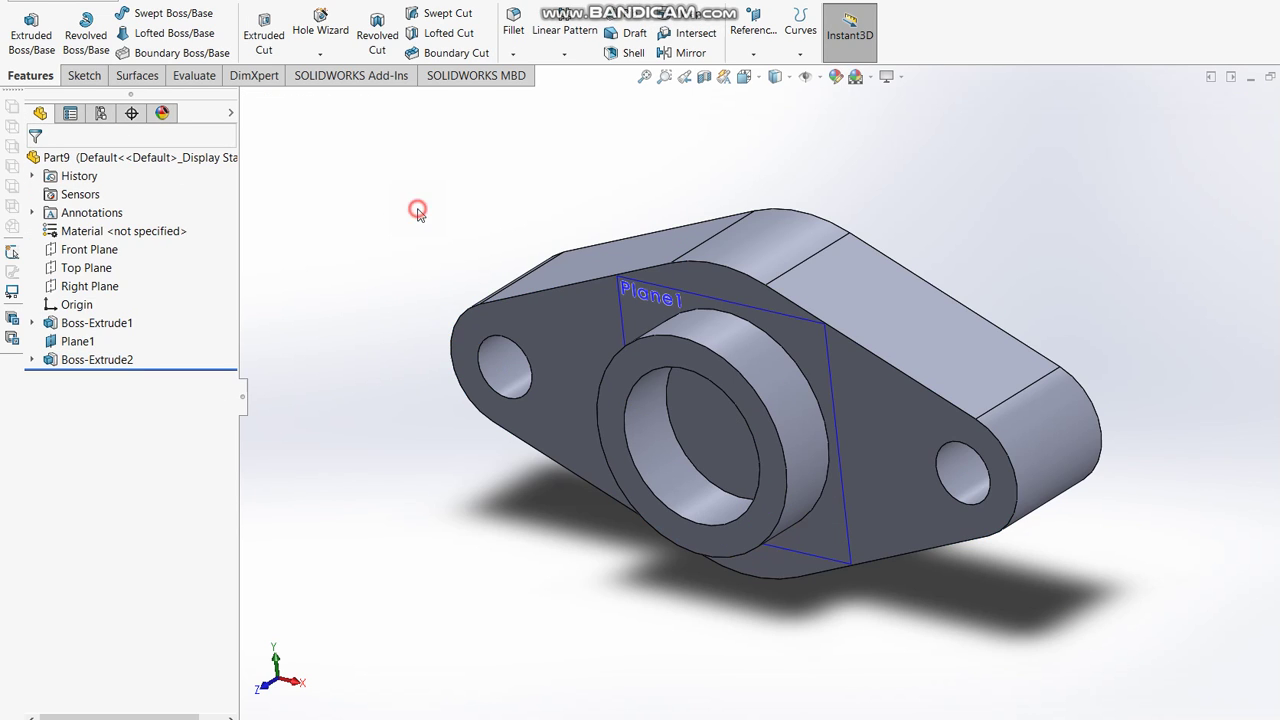
{"action": "middle_click_drag", "start_coordinate": [557, 370], "coordinate": [632, 318]}
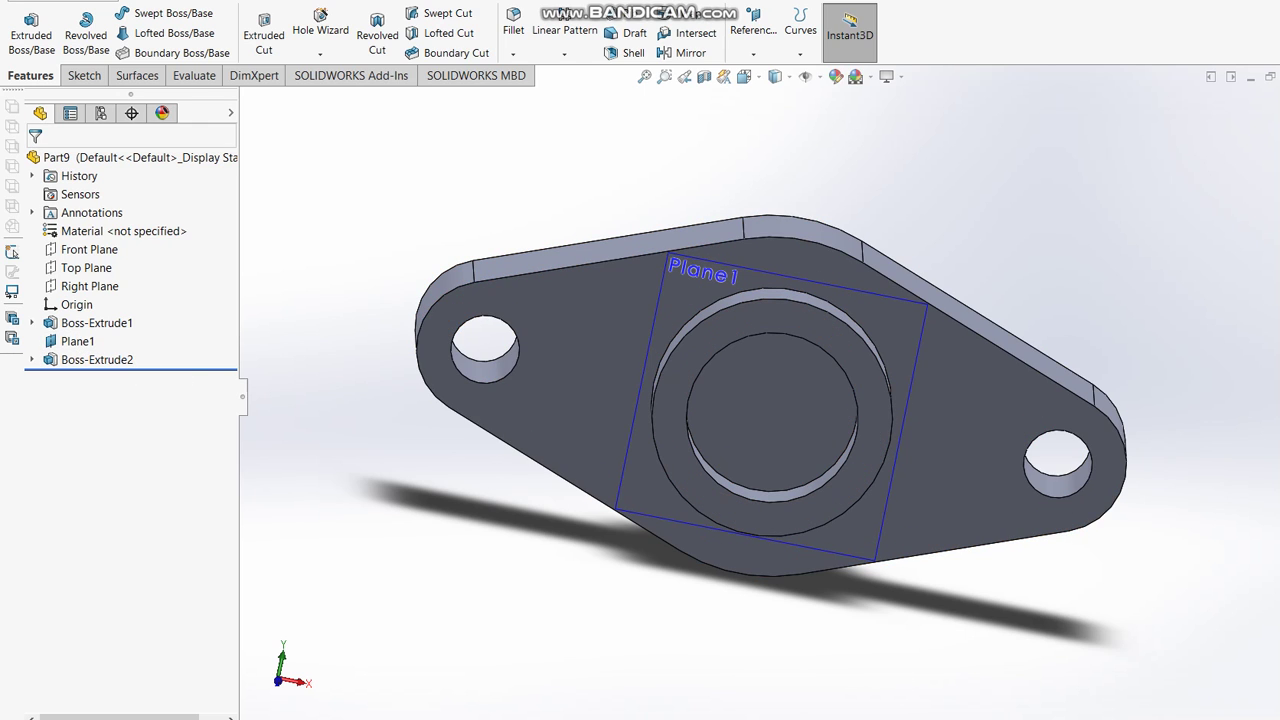
Circle the central bore on the reference drawing and bring up Boss-Extrude2's options.
{"action": "key", "text": "alt+Tab"}
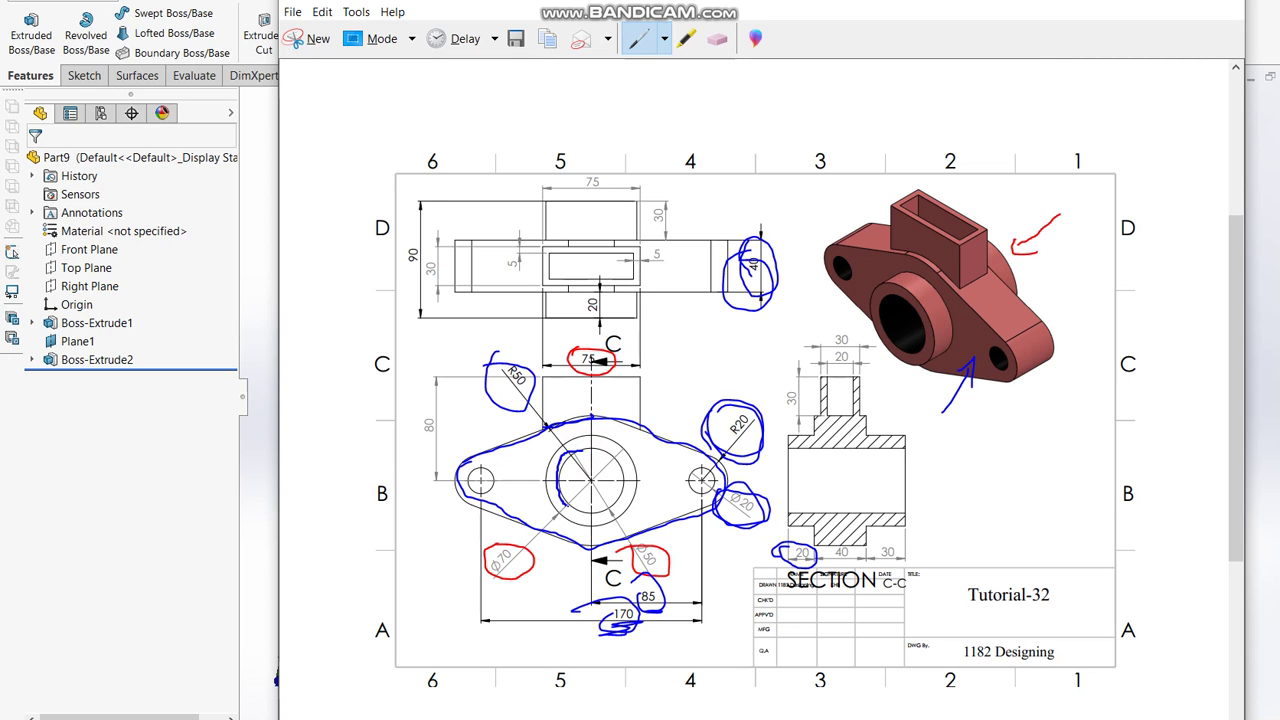
{"action": "left_click_drag", "start_coordinate": [620, 470], "coordinate": [569, 469]}
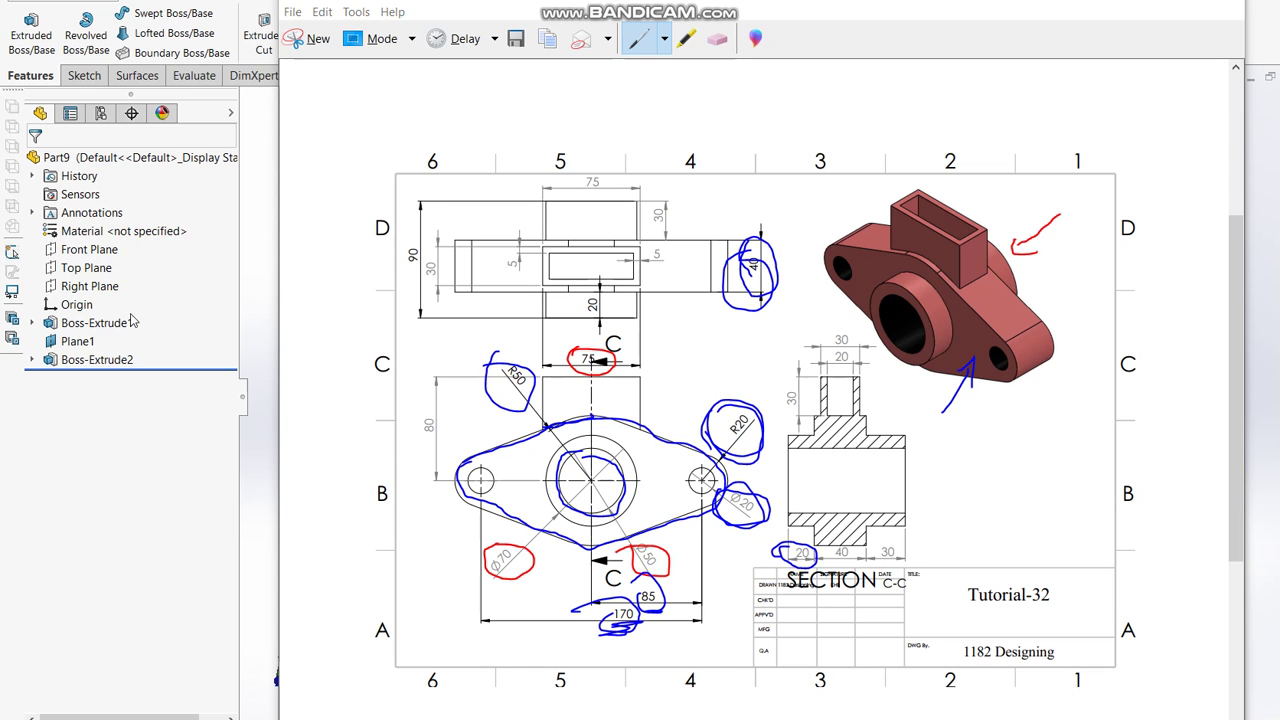
{"action": "left_click", "coordinate": [86, 361]}
{"action": "right_click", "coordinate": [86, 364]}
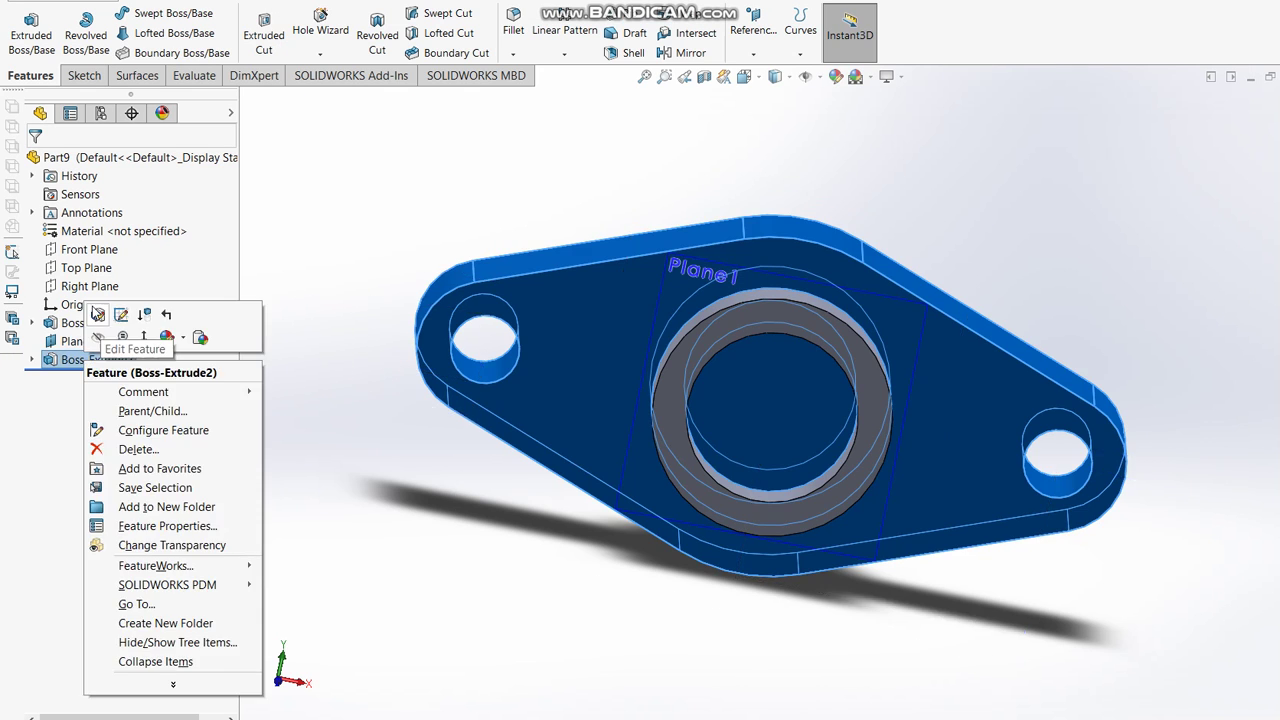
Convert the base's Ø50 inner circle edge into Boss-Extrude2's sketch so the bore runs through.
{"action": "left_click", "coordinate": [121, 316]}
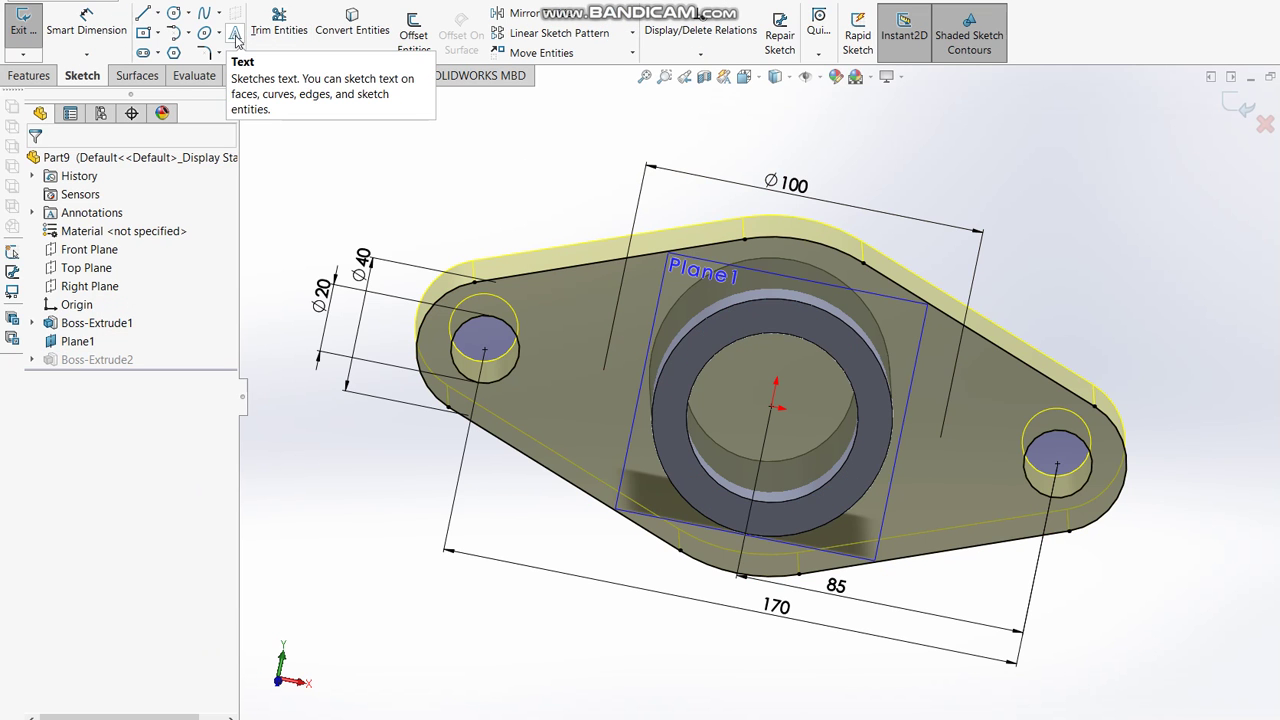
{"action": "key", "text": "ctrl+8"}
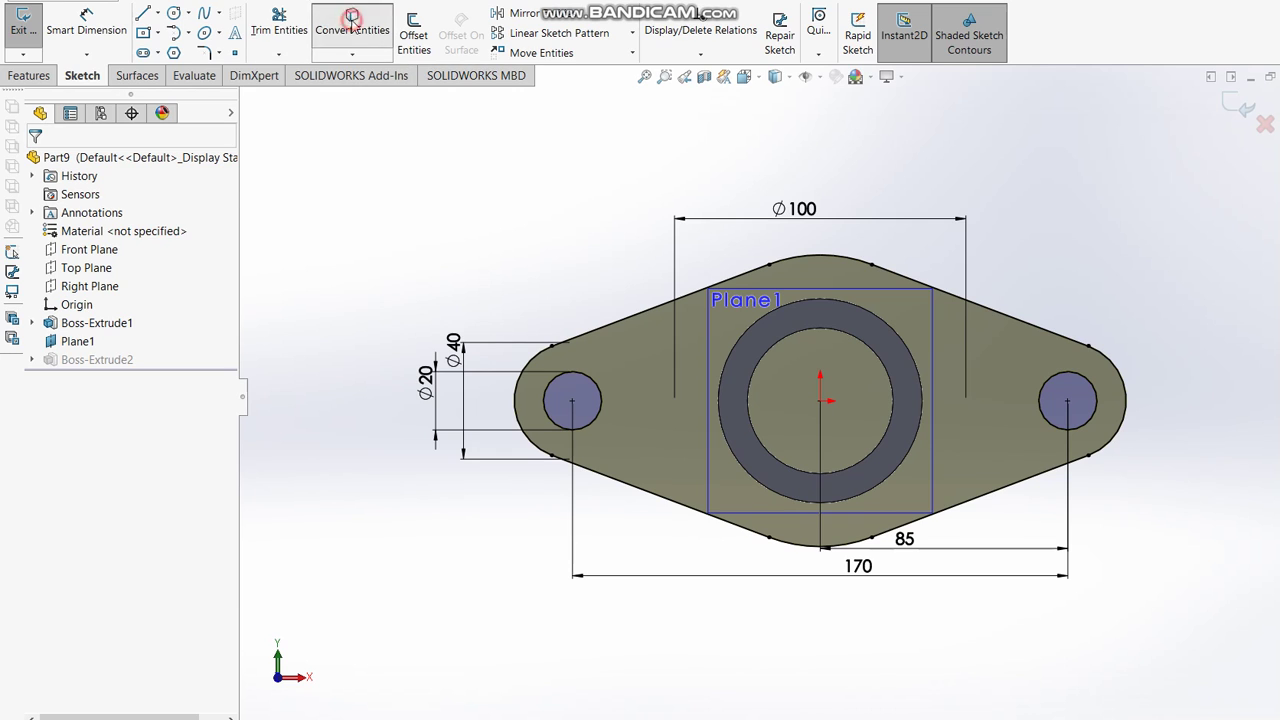
{"action": "left_click", "coordinate": [352, 22]}
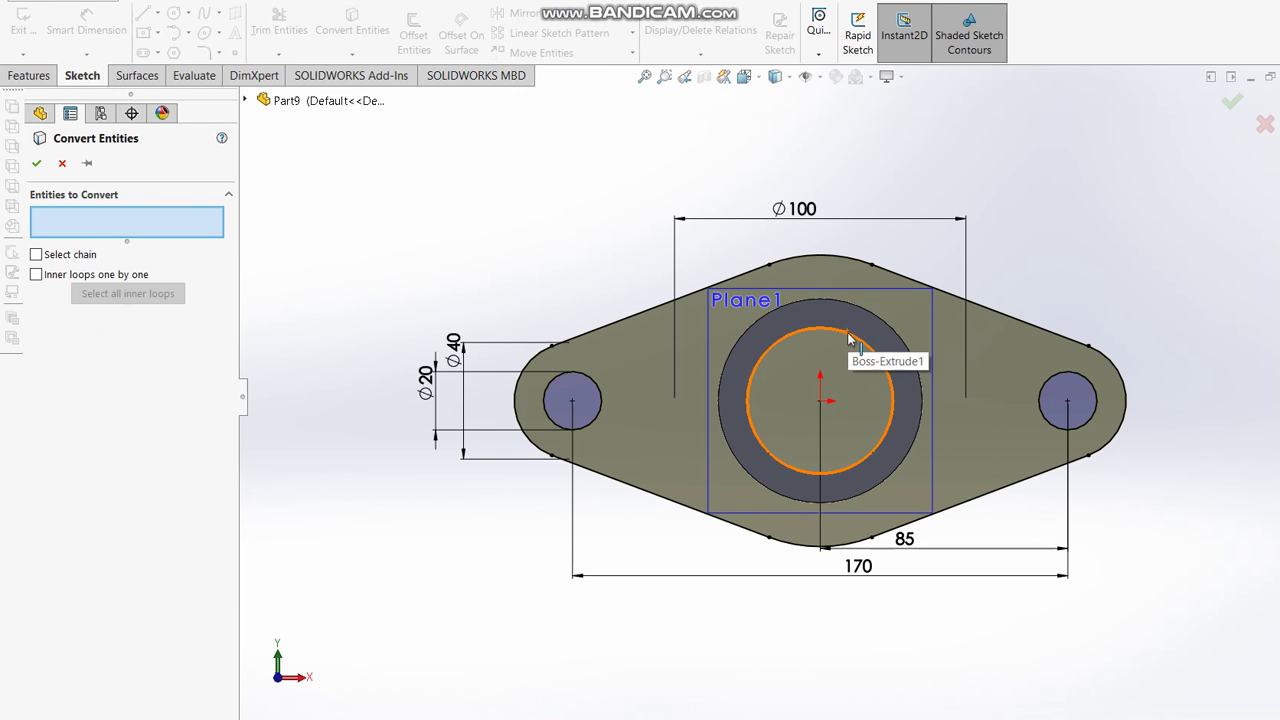
{"action": "left_click", "coordinate": [848, 340]}
{"action": "left_click", "coordinate": [1230, 104]}
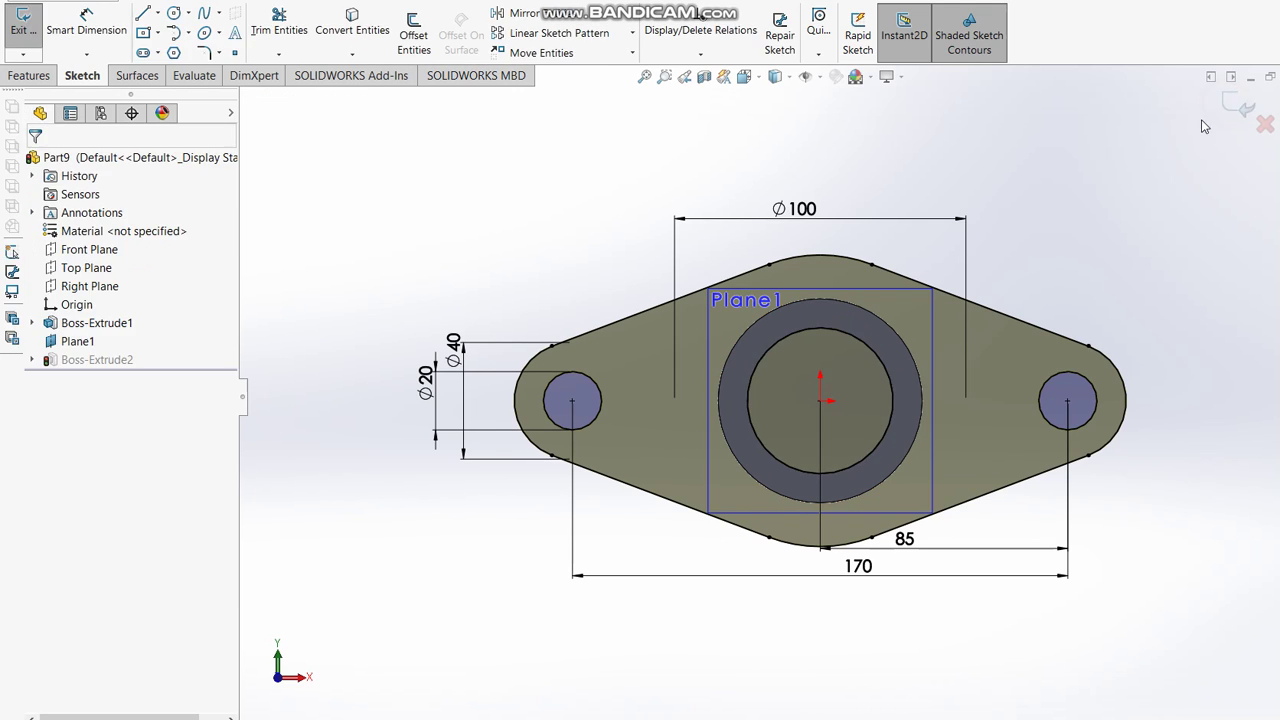
{"action": "left_click", "coordinate": [1242, 105]}
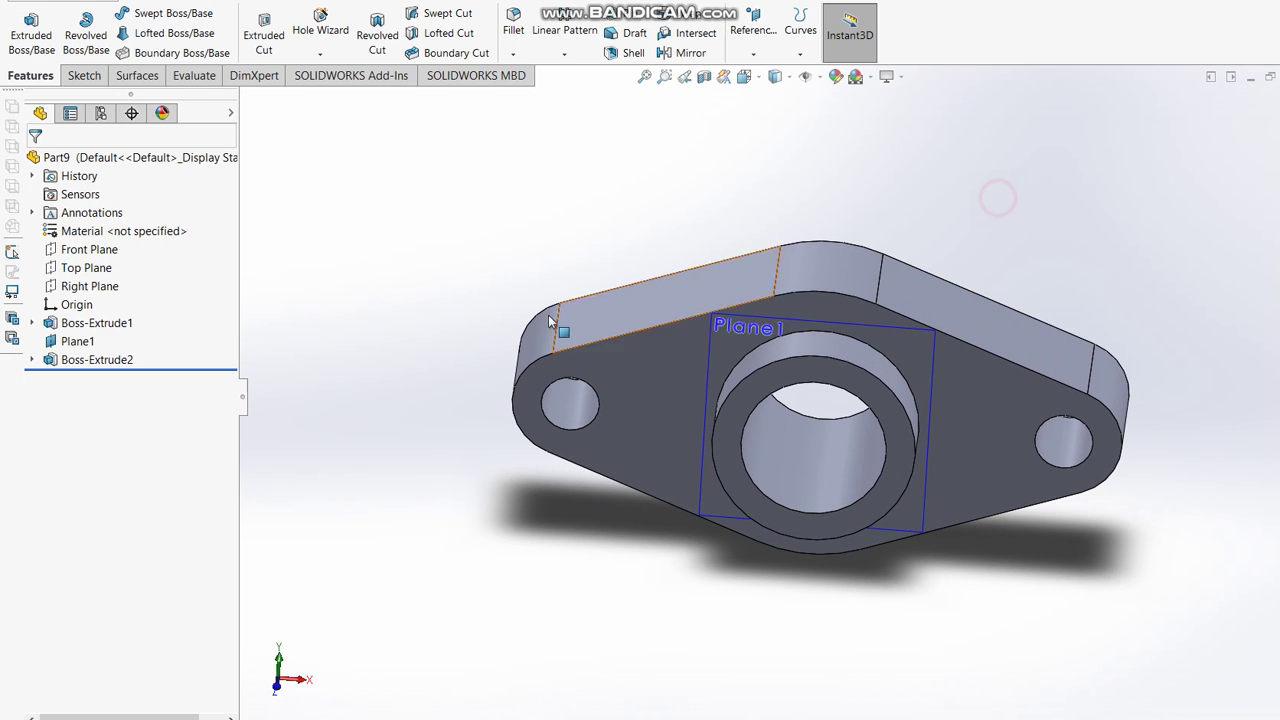
Hide Plane1 and orbit the part to inspect the hollow boss.
{"action": "left_click", "coordinate": [82, 344]}
{"action": "right_click", "coordinate": [82, 344]}
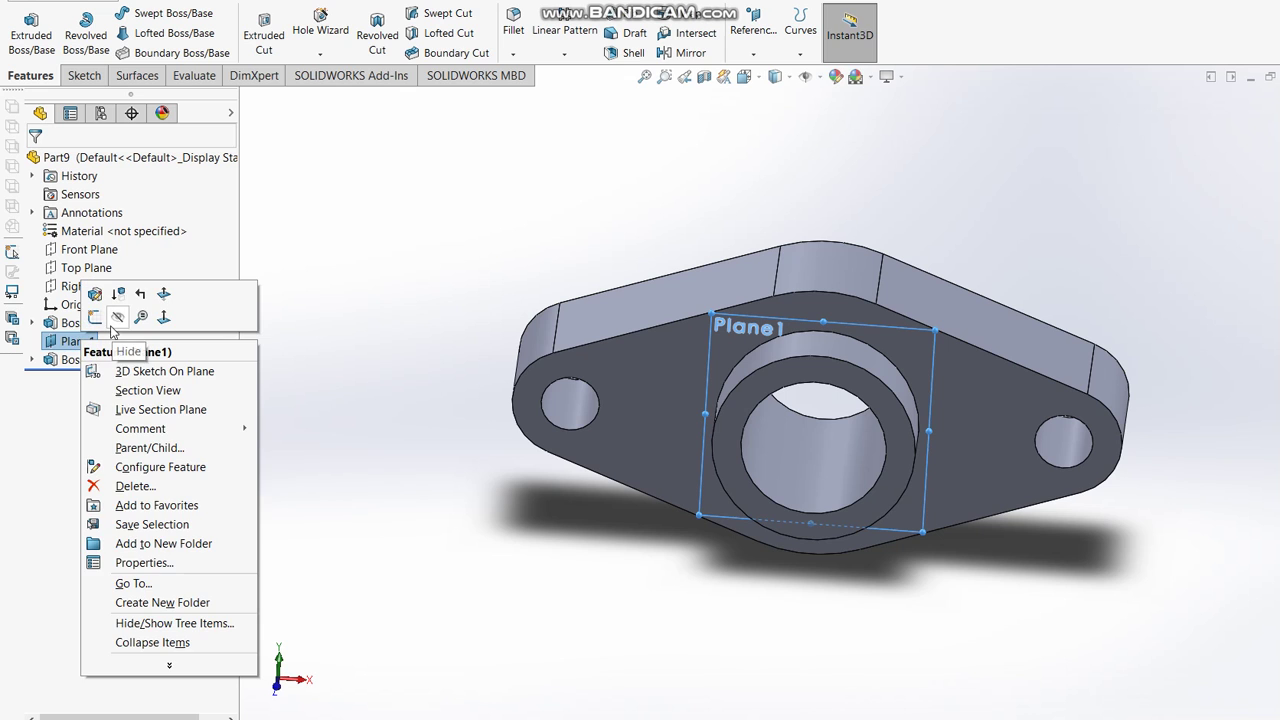
{"action": "left_click", "coordinate": [116, 324]}
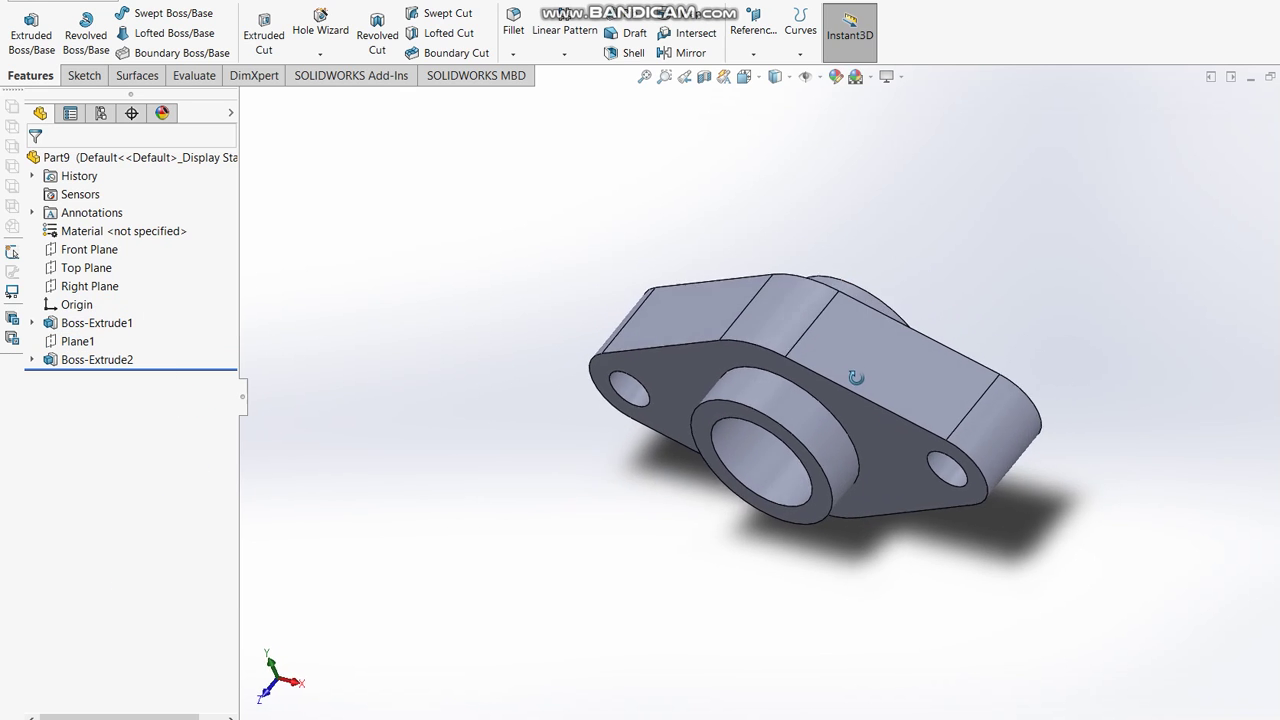
{"action": "middle_click_drag", "start_coordinate": [932, 291], "coordinate": [919, 357]}
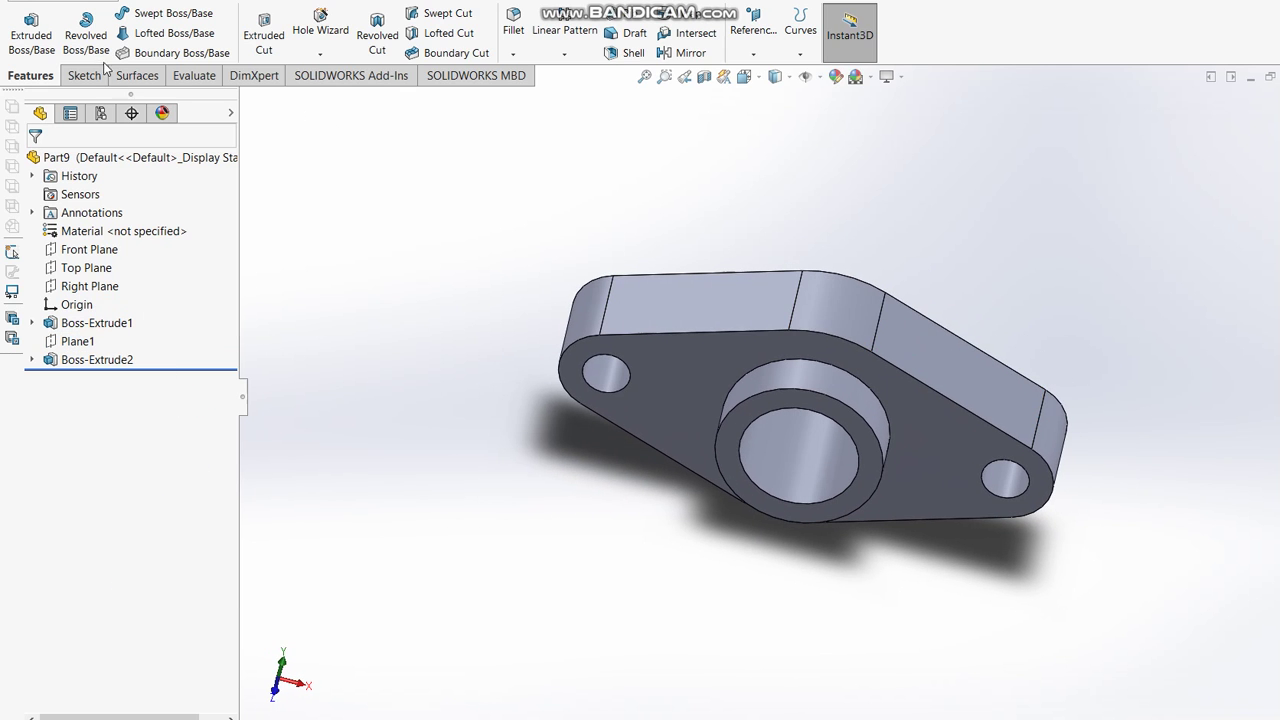
{"action": "key", "text": "alt+Tab"}
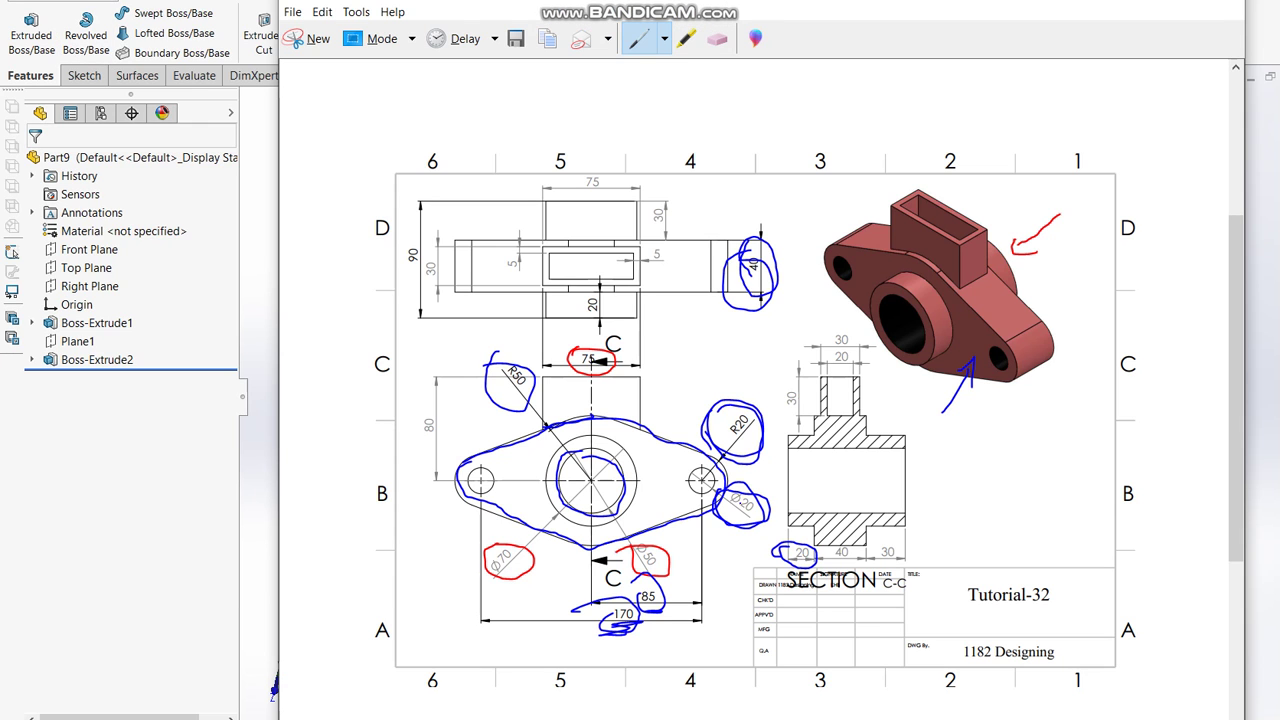
With a green pen, mark the block's top and base levels spanning the 80 height.
{"action": "left_click", "coordinate": [664, 38]}
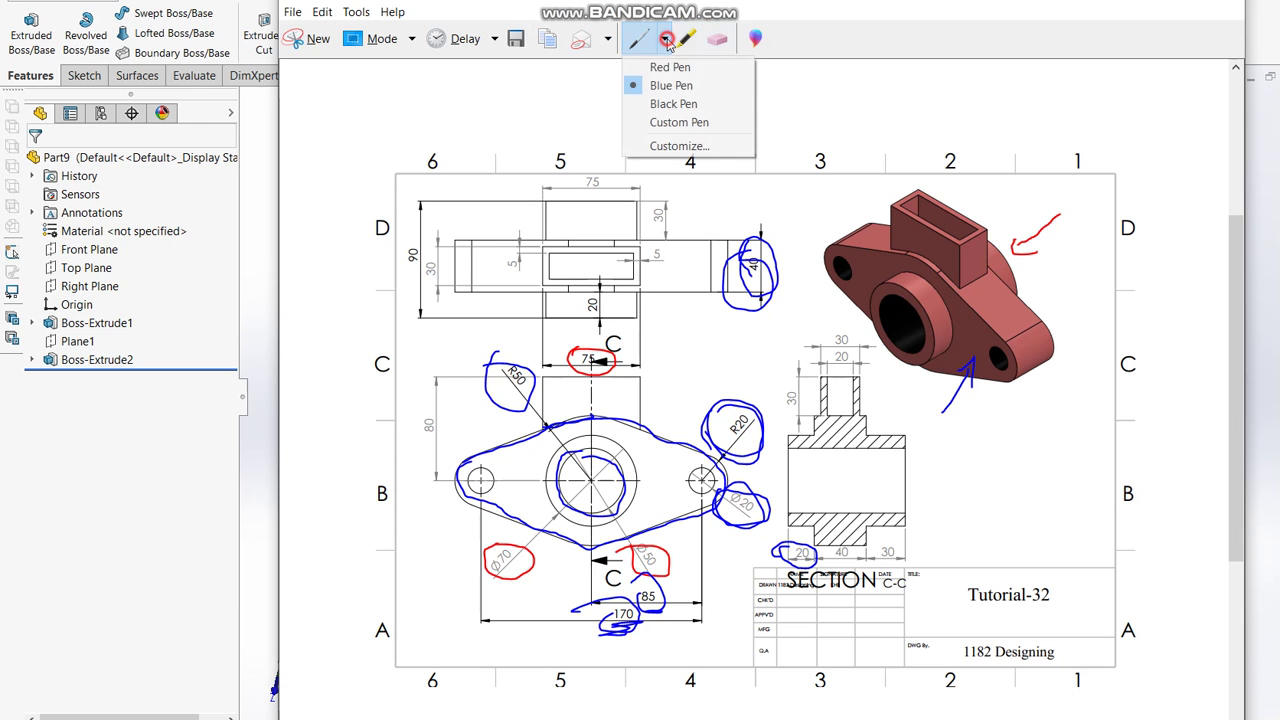
{"action": "left_click", "coordinate": [686, 125]}
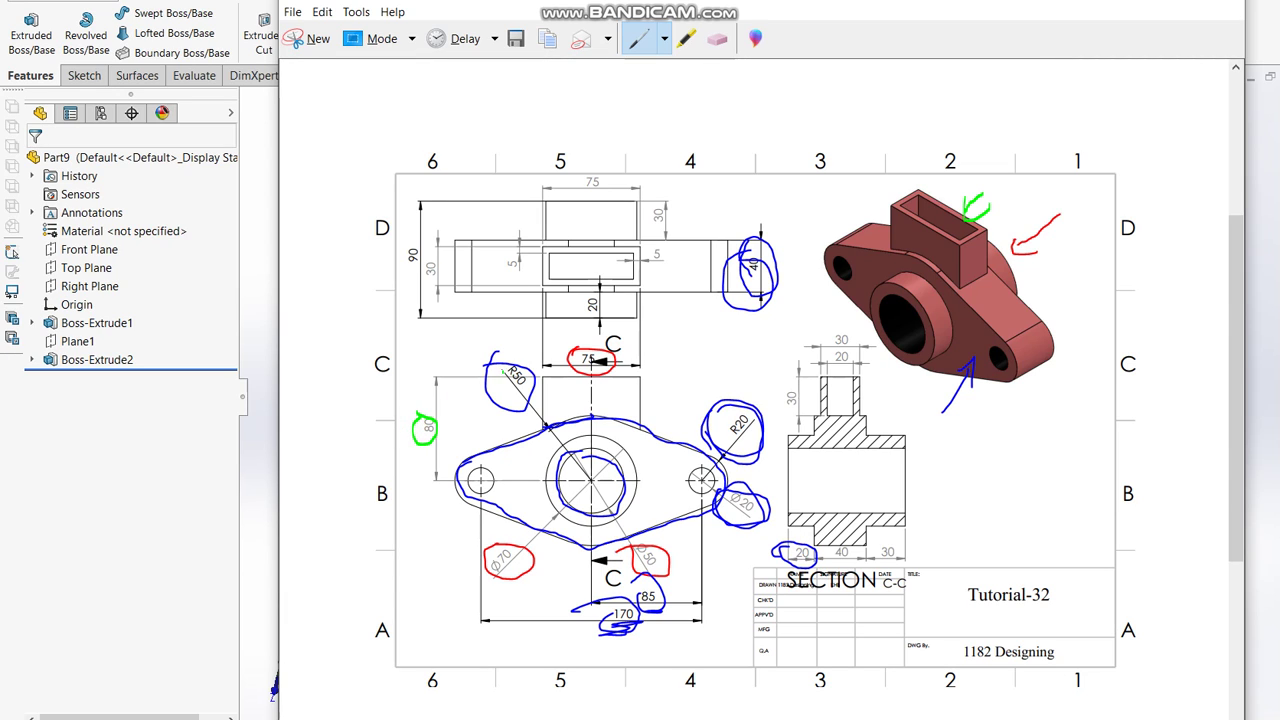
{"action": "left_click_drag", "start_coordinate": [433, 374], "coordinate": [506, 369]}
{"action": "left_click_drag", "start_coordinate": [431, 483], "coordinate": [488, 482]}
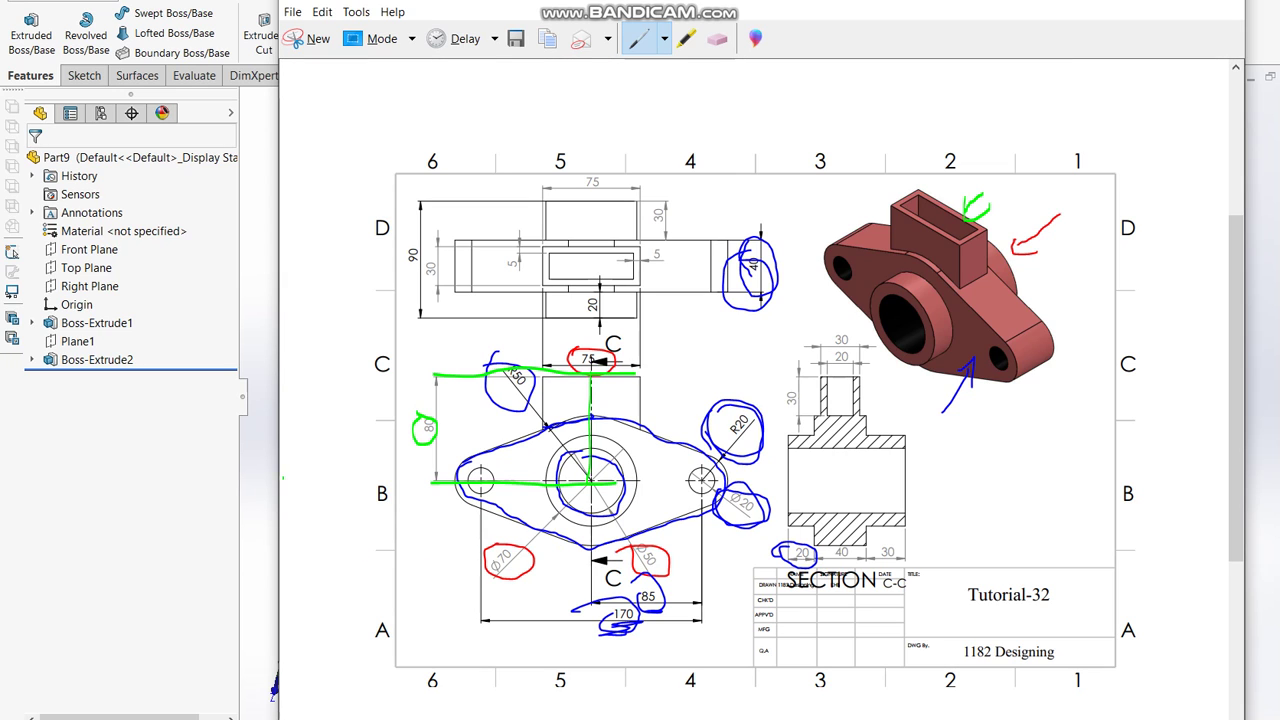
{"action": "left_click", "coordinate": [178, 507]}
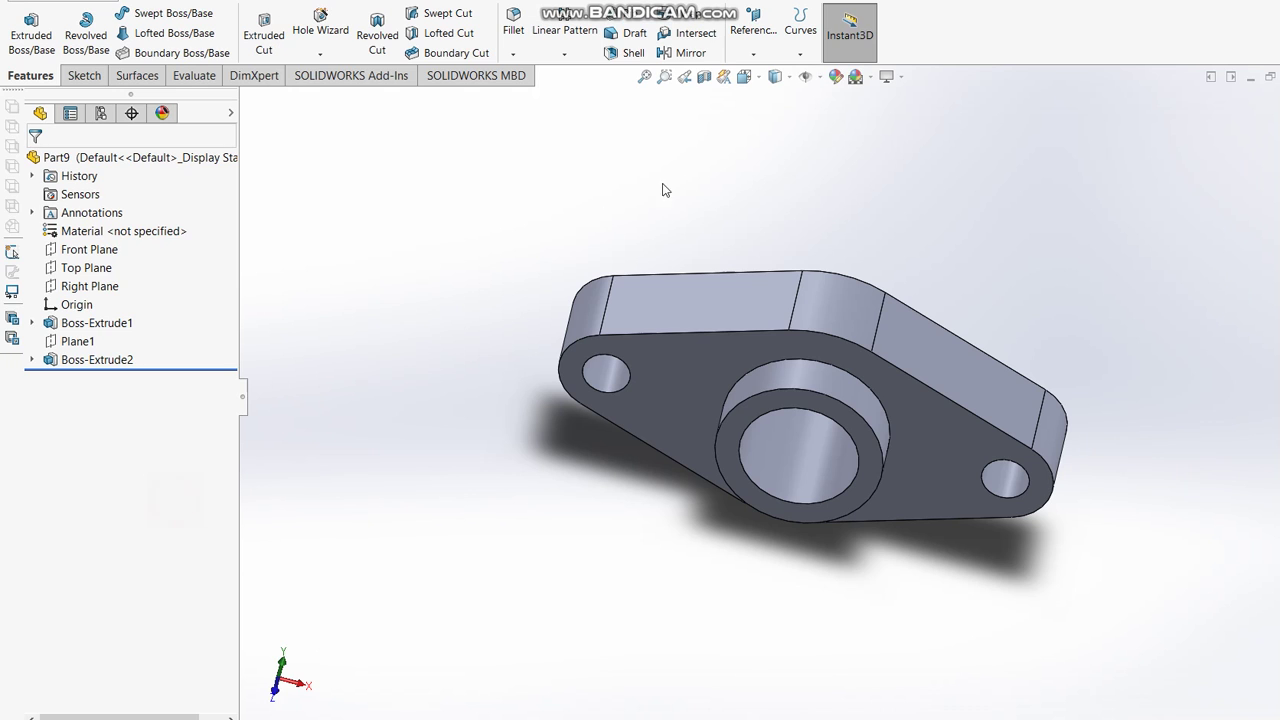
Create Plane2 as a reference plane offset 80 mm from the Top Plane.
{"action": "left_click", "coordinate": [754, 57]}
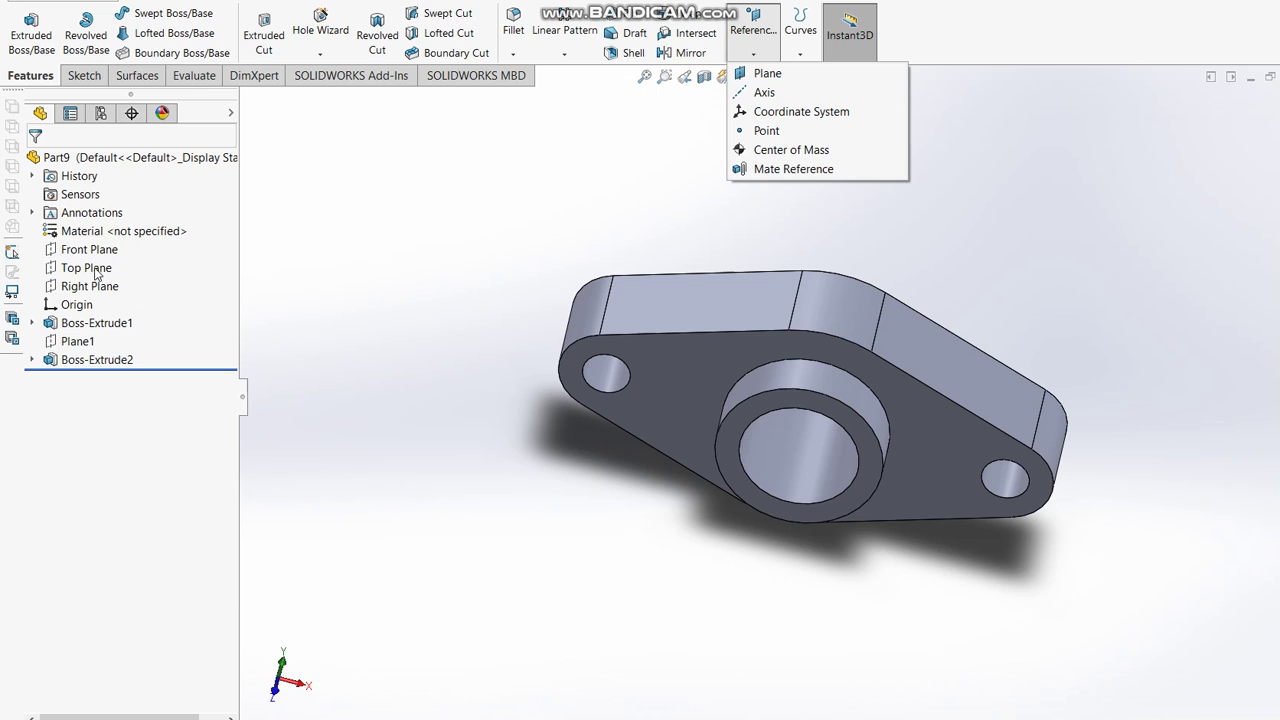
{"action": "left_click", "coordinate": [96, 270]}
{"action": "left_click", "coordinate": [754, 54]}
{"action": "left_click", "coordinate": [762, 80]}
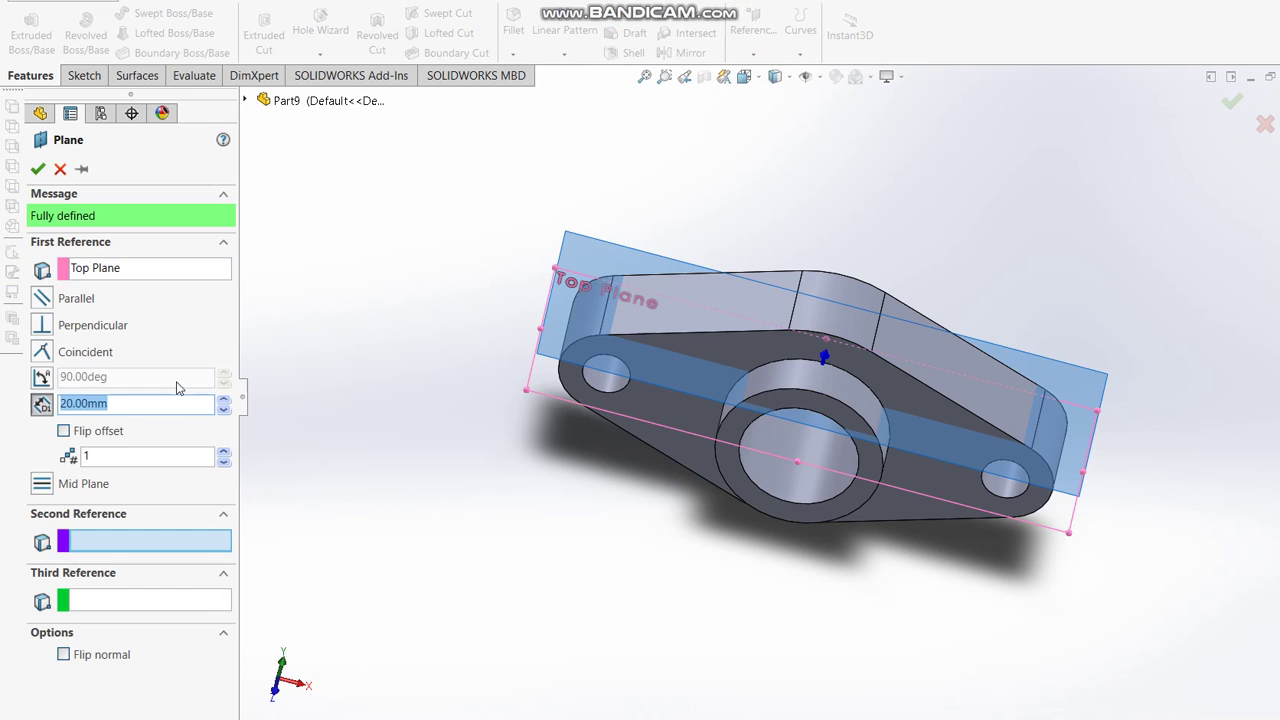
{"action": "type", "text": "80"}
{"action": "key", "text": "Return"}
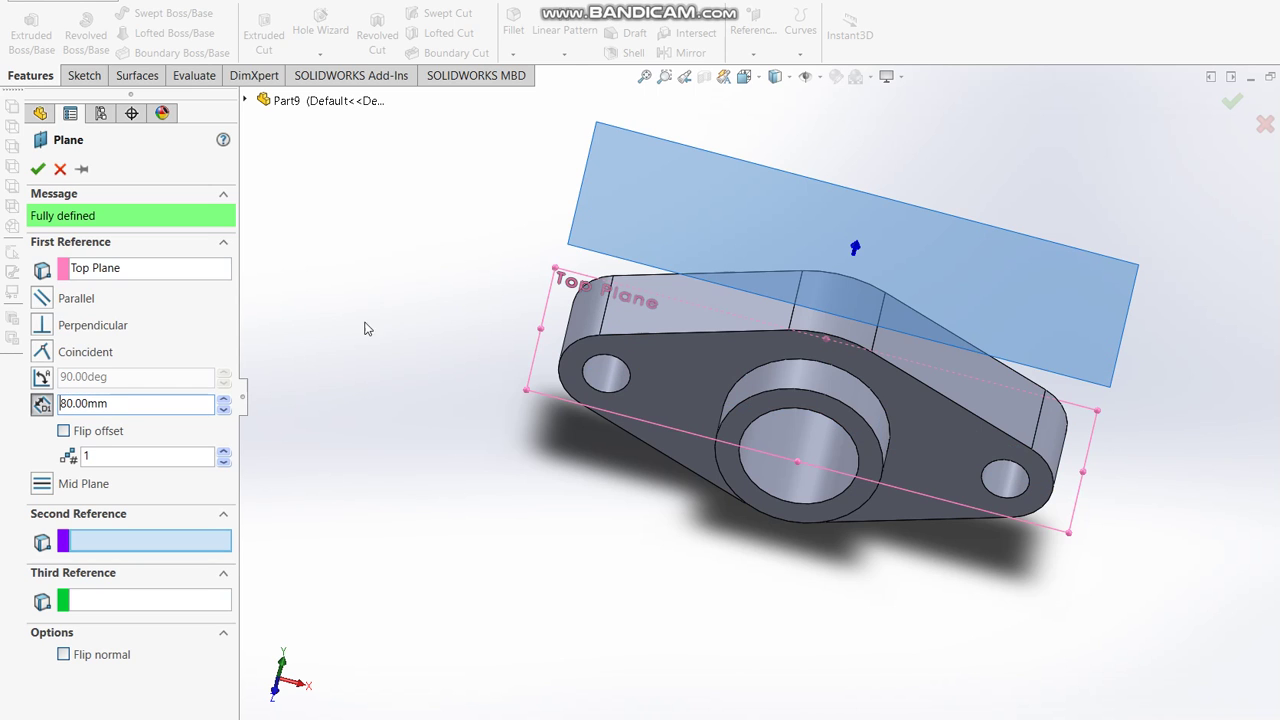
{"action": "left_click", "coordinate": [1230, 103]}
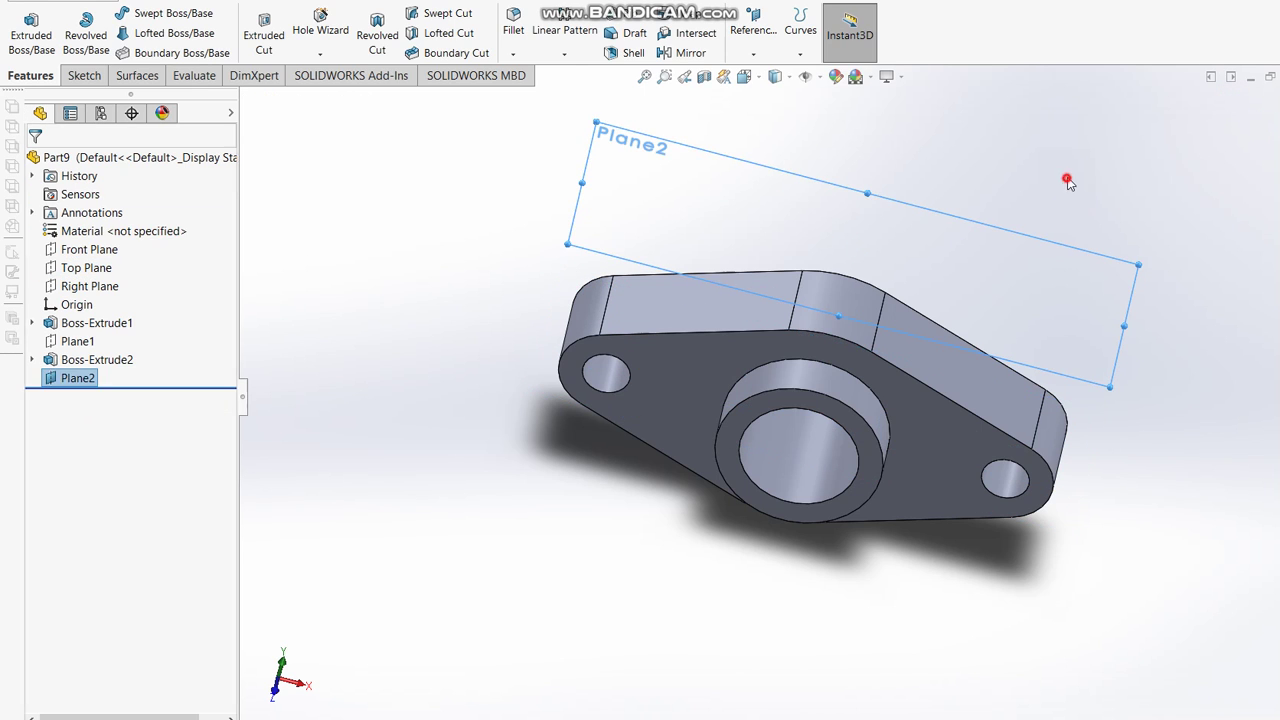
{"action": "key", "text": "alt+Tab"}
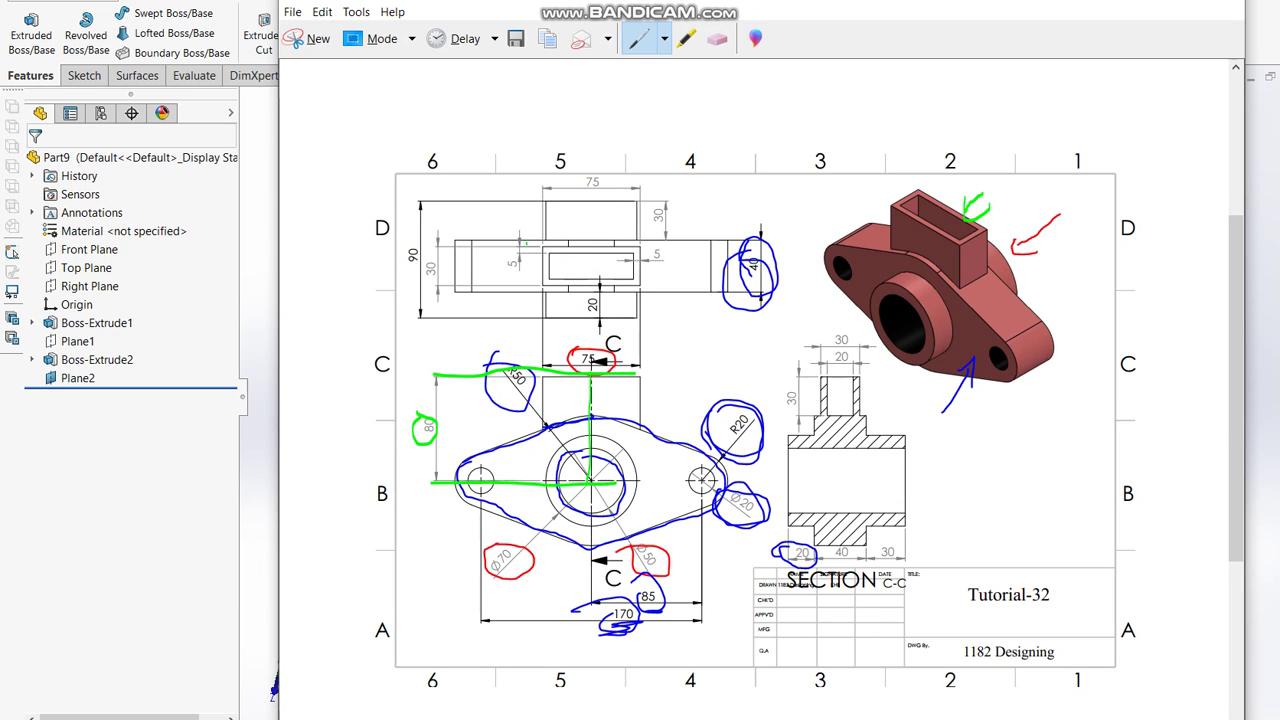
Mark the block's 30 width, 75 length and 5 wall thickness in green.
{"action": "left_click_drag", "start_coordinate": [437, 241], "coordinate": [423, 270]}
{"action": "left_click_drag", "start_coordinate": [570, 176], "coordinate": [612, 198]}
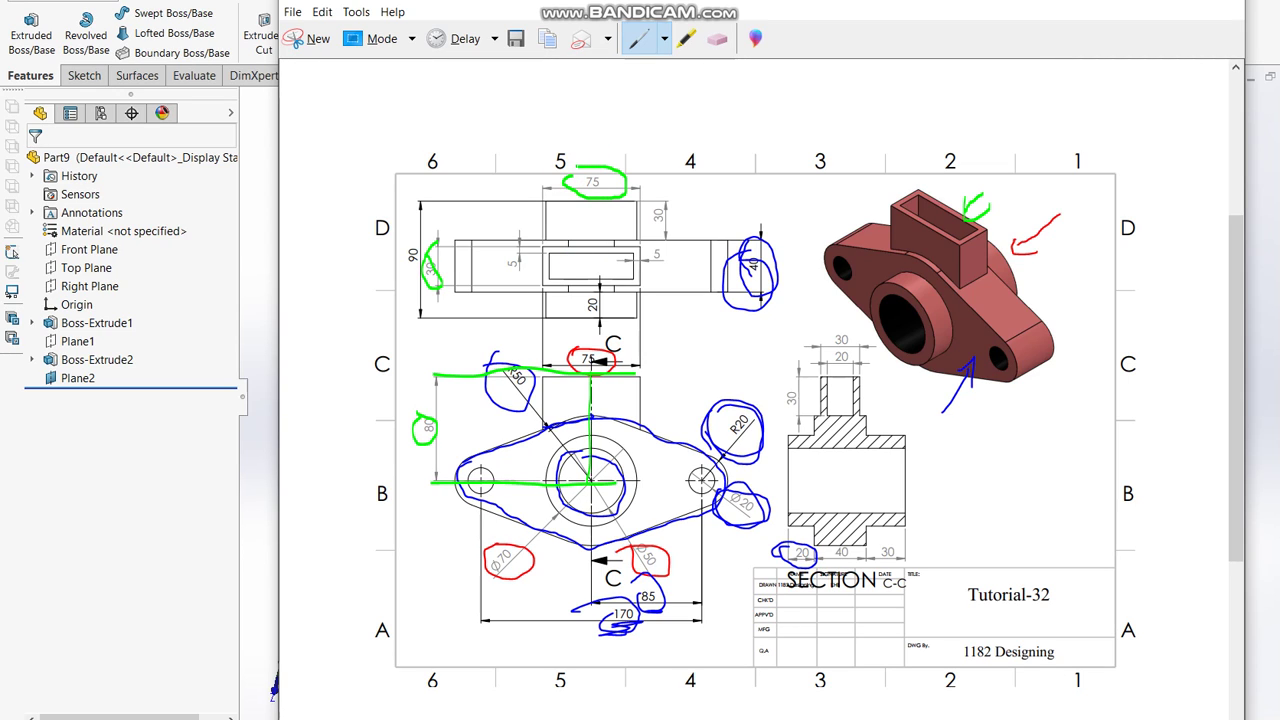
{"action": "left_click_drag", "start_coordinate": [646, 248], "coordinate": [607, 272]}
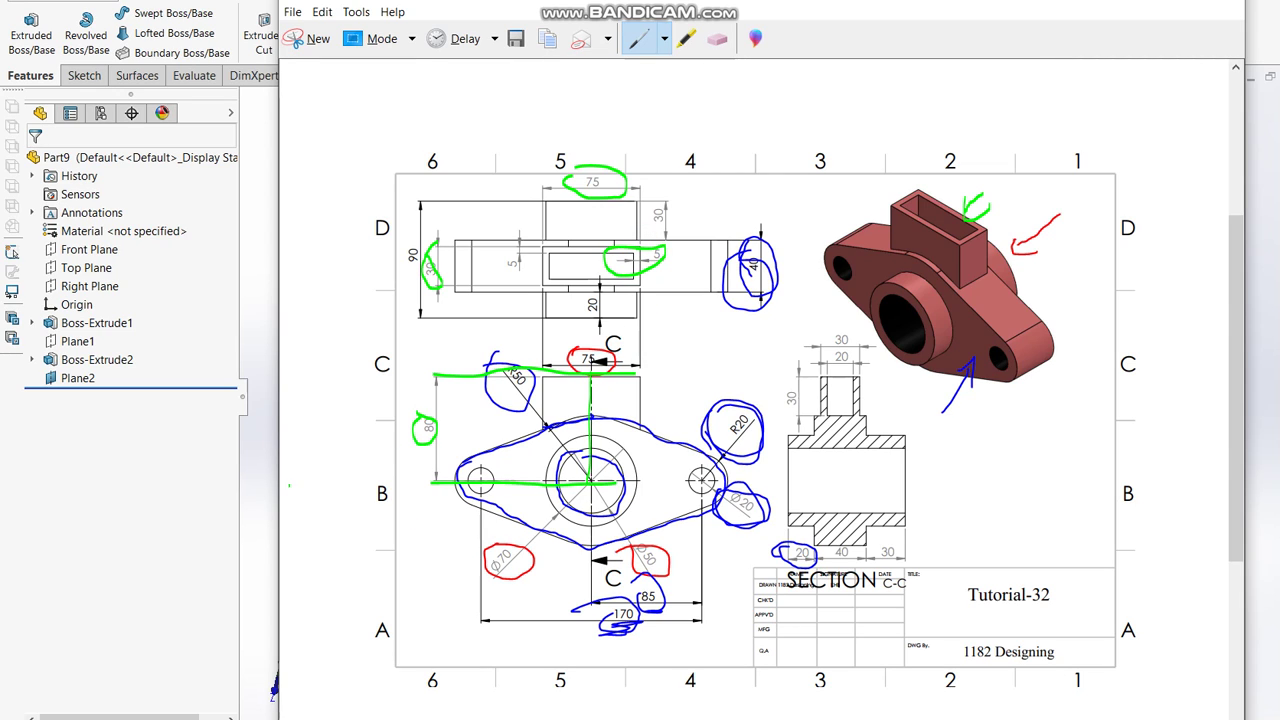
Start an extruded boss sketch on Plane2.
{"action": "key", "text": "alt+Tab"}
{"action": "left_click", "coordinate": [30, 36]}
{"action": "left_click", "coordinate": [892, 258]}
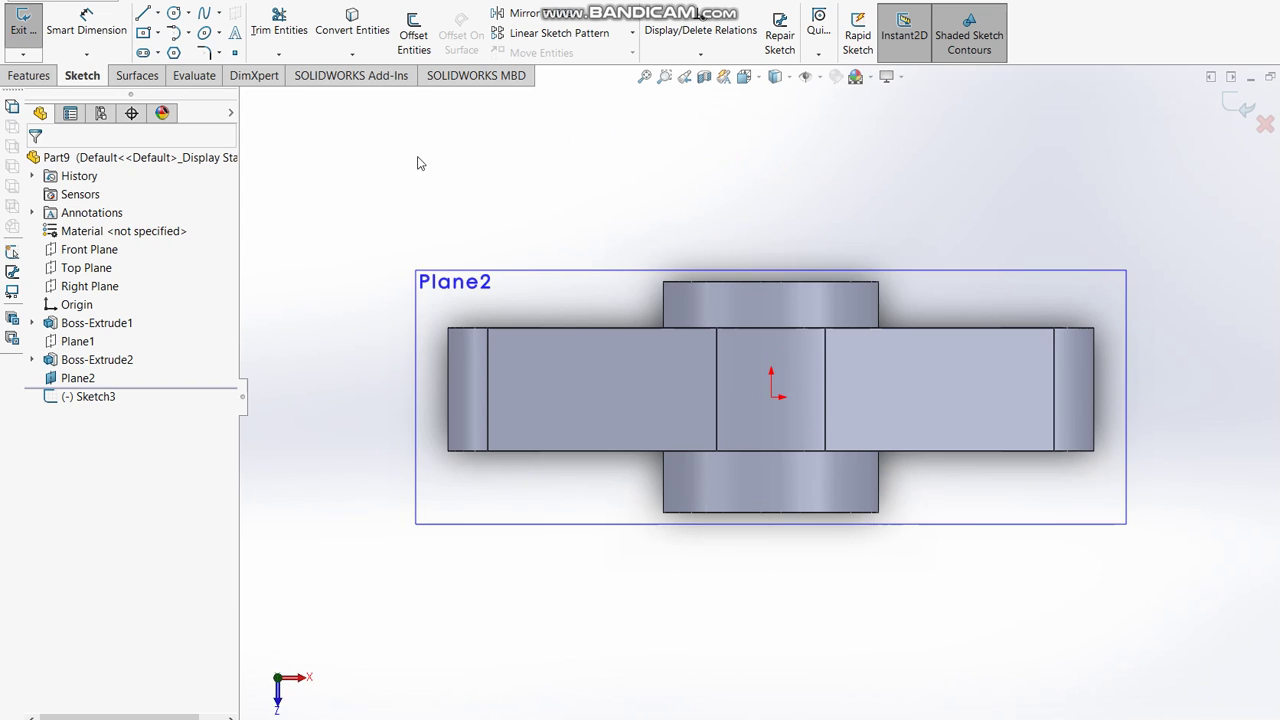
Sketch a trial centre rectangle at the origin on Plane2, then undo the sketch.
{"action": "left_click", "coordinate": [143, 32]}
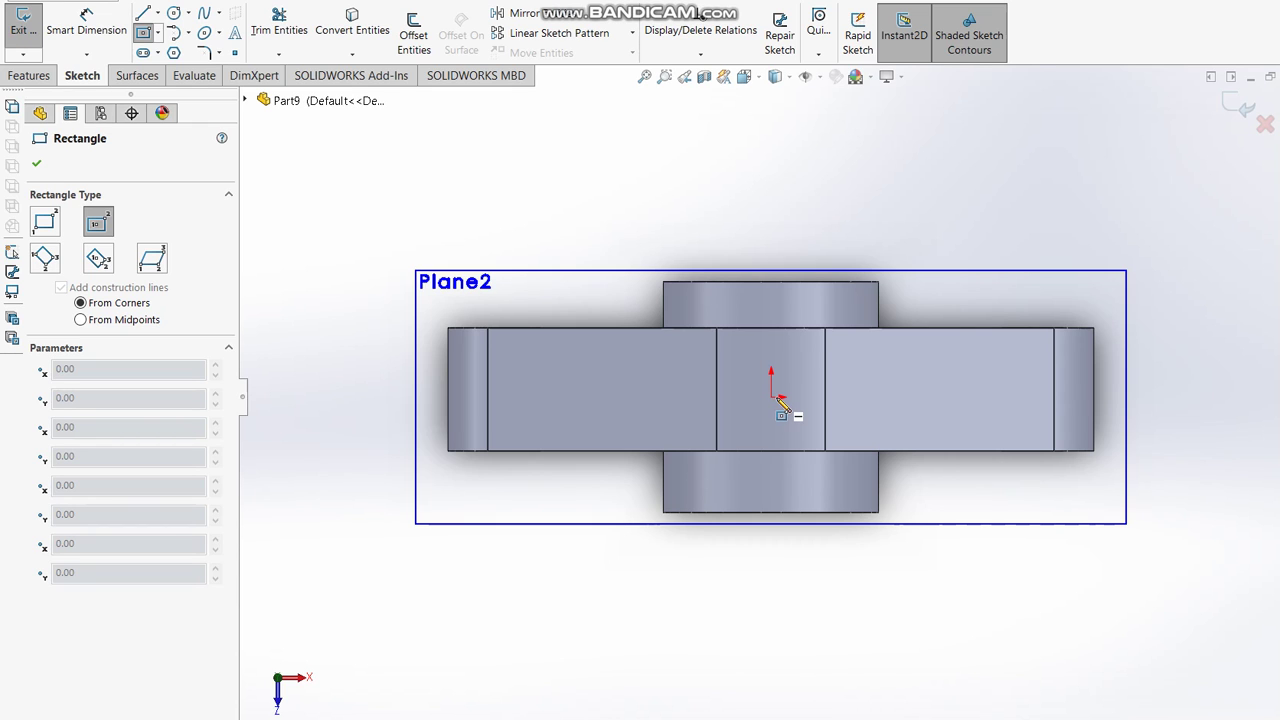
{"action": "left_click", "coordinate": [772, 397]}
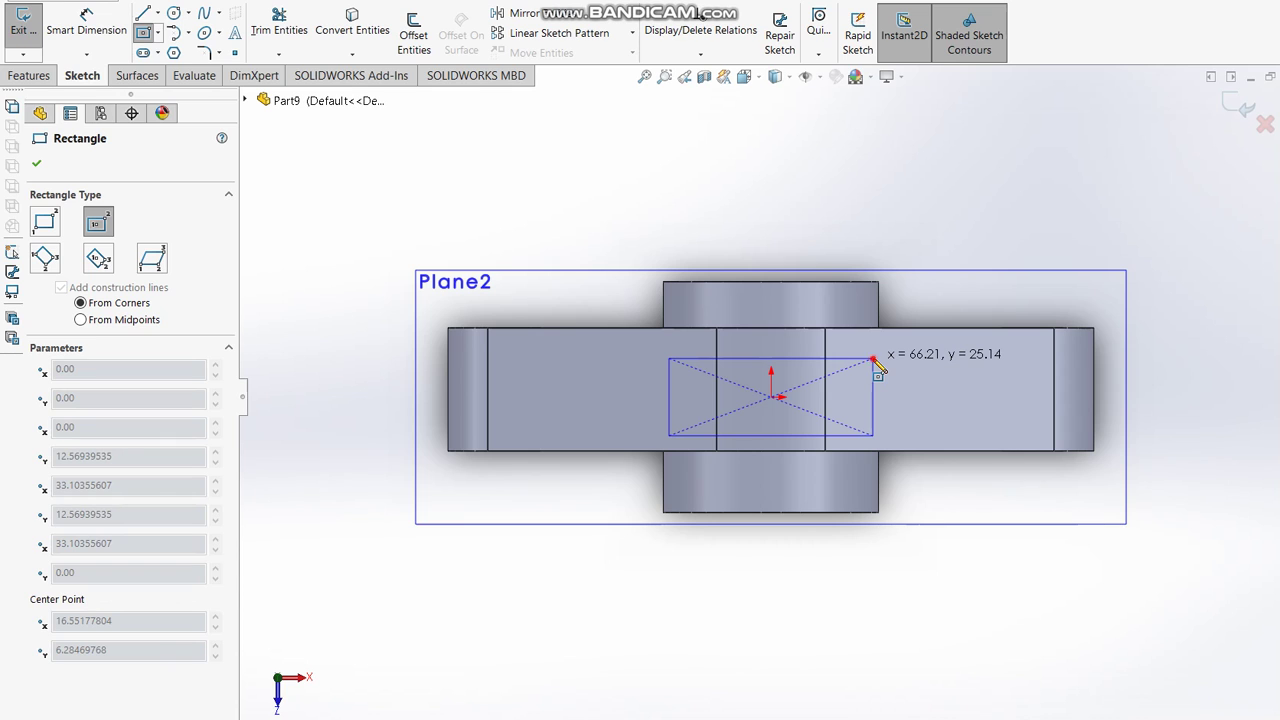
{"action": "left_click", "coordinate": [873, 359]}
{"action": "key", "text": "Escape"}
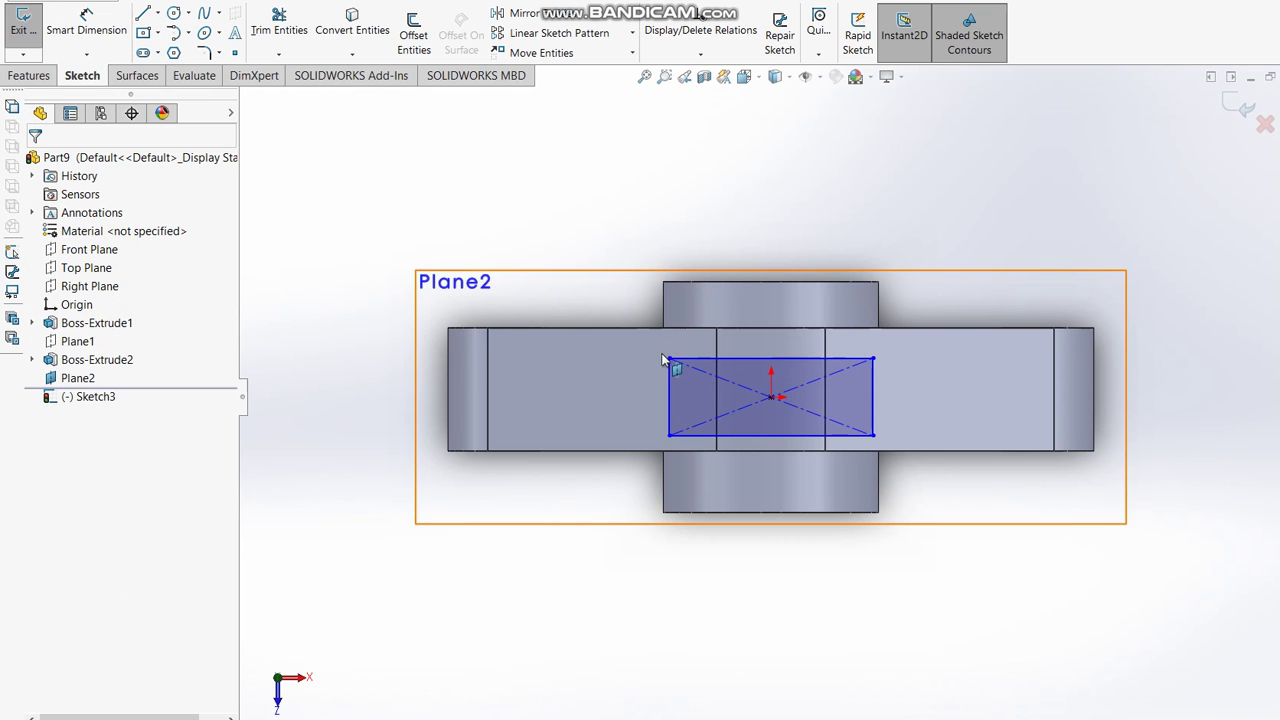
{"action": "key", "text": "ctrl+z"}
{"action": "key", "text": "ctrl+z"}
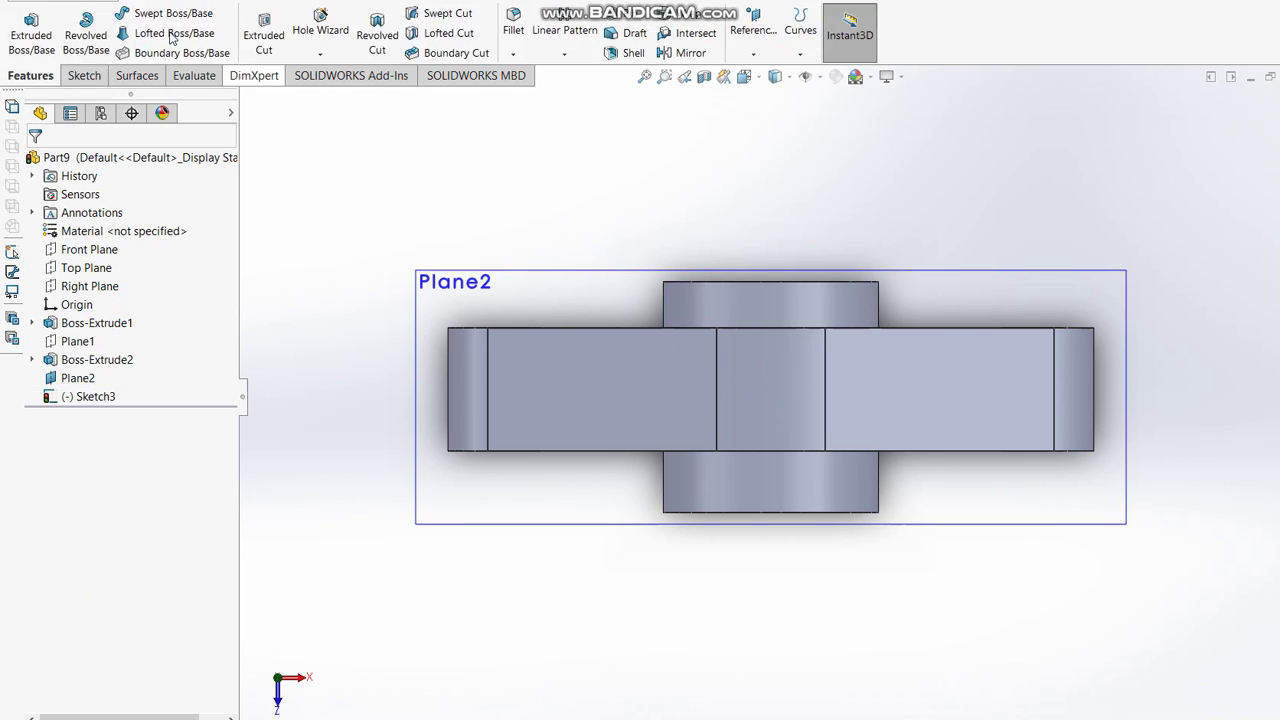
Start a new extrusion sketch on Plane2 and delete a misplaced small rectangle.
{"action": "left_click", "coordinate": [34, 40]}
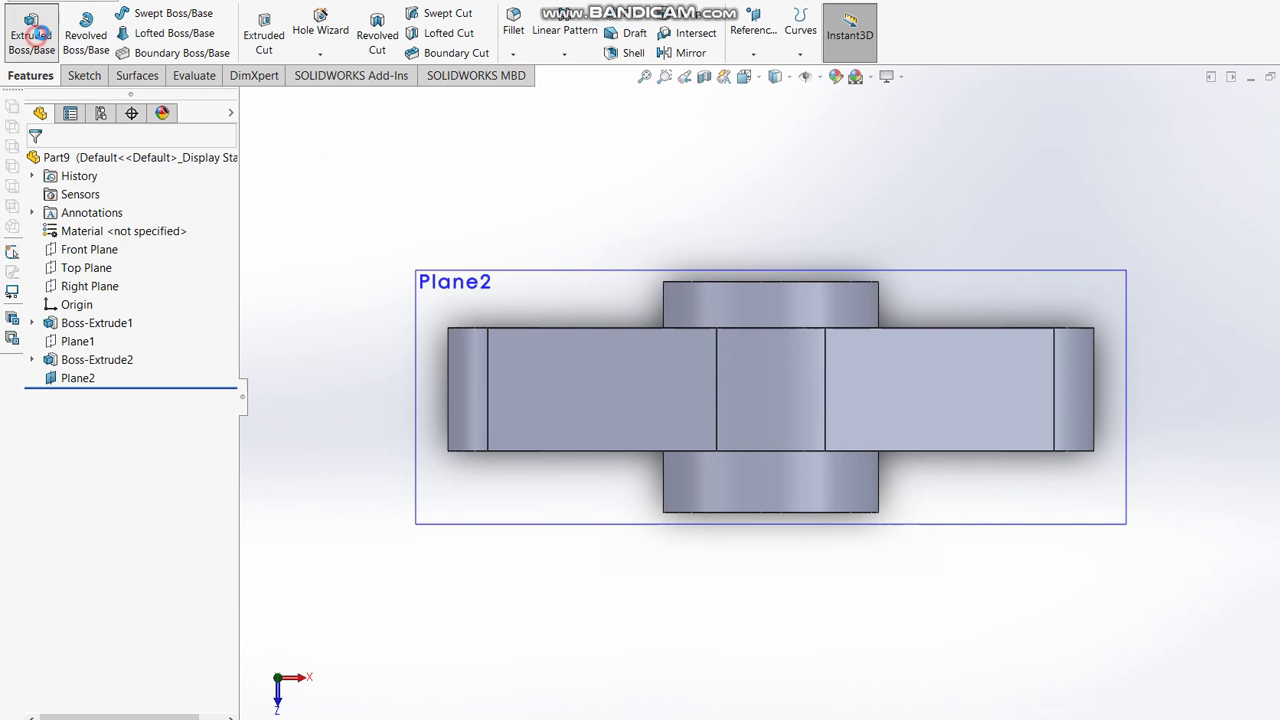
{"action": "left_click", "coordinate": [568, 286]}
{"action": "left_click", "coordinate": [155, 31]}
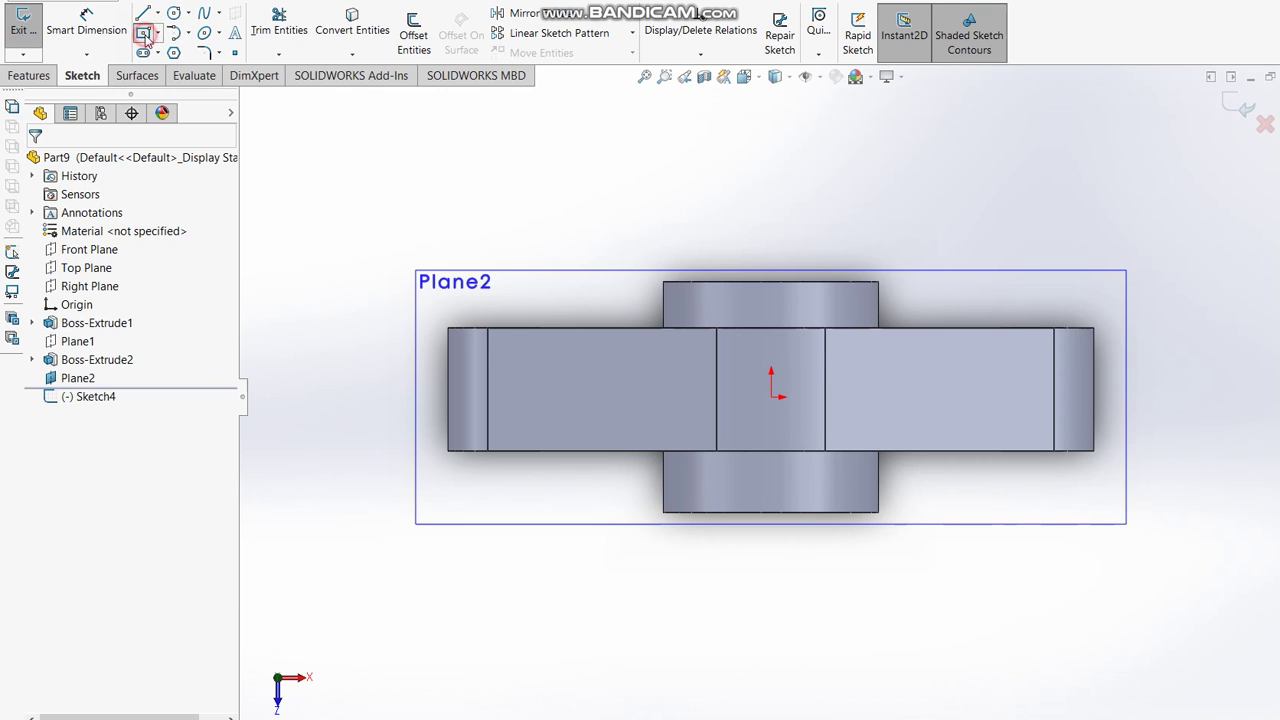
{"action": "left_click", "coordinate": [688, 357]}
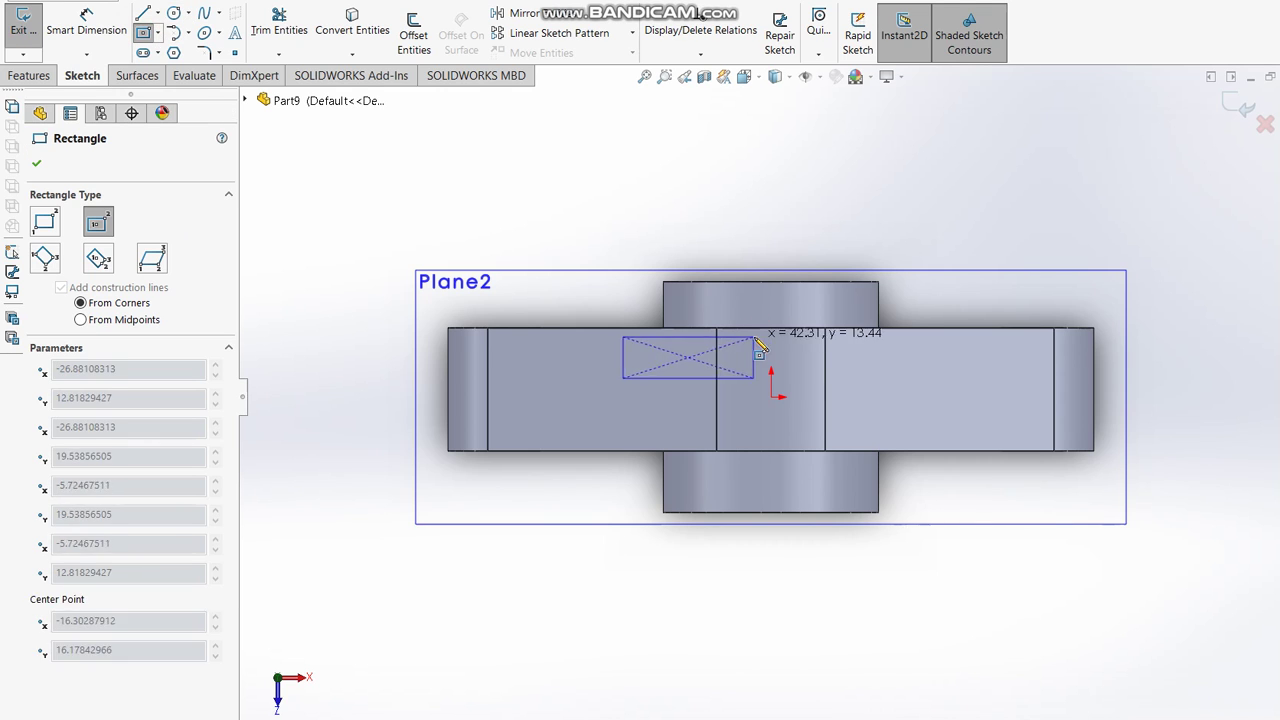
{"action": "left_click", "coordinate": [739, 377]}
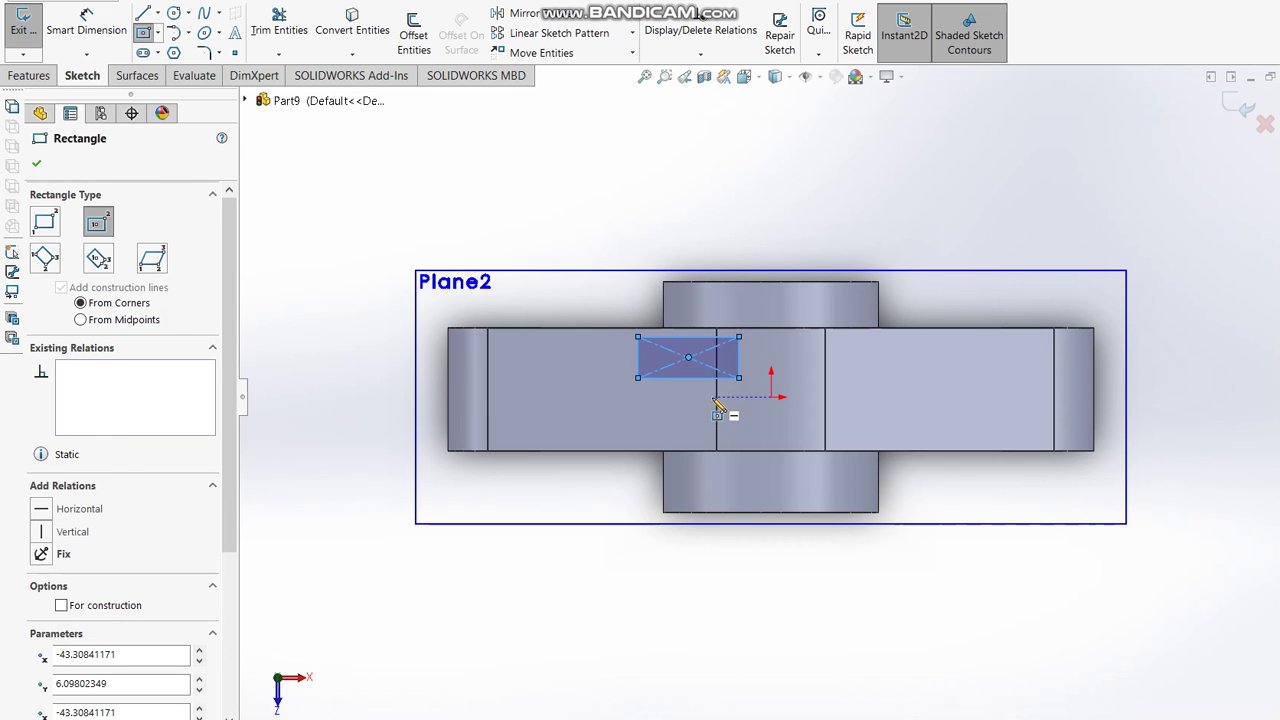
{"action": "key", "text": "Delete"}
Draw a centre rectangle anchored at the origin.
{"action": "left_click", "coordinate": [143, 32]}
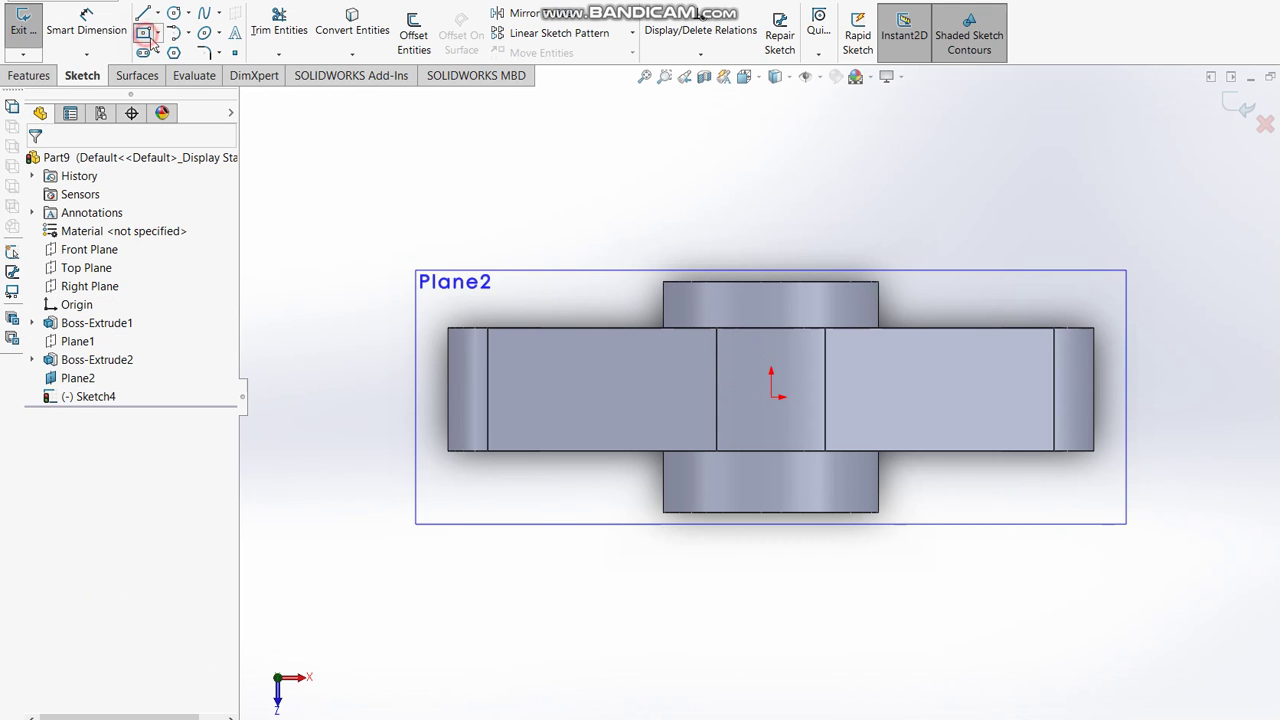
{"action": "left_click", "coordinate": [772, 380]}
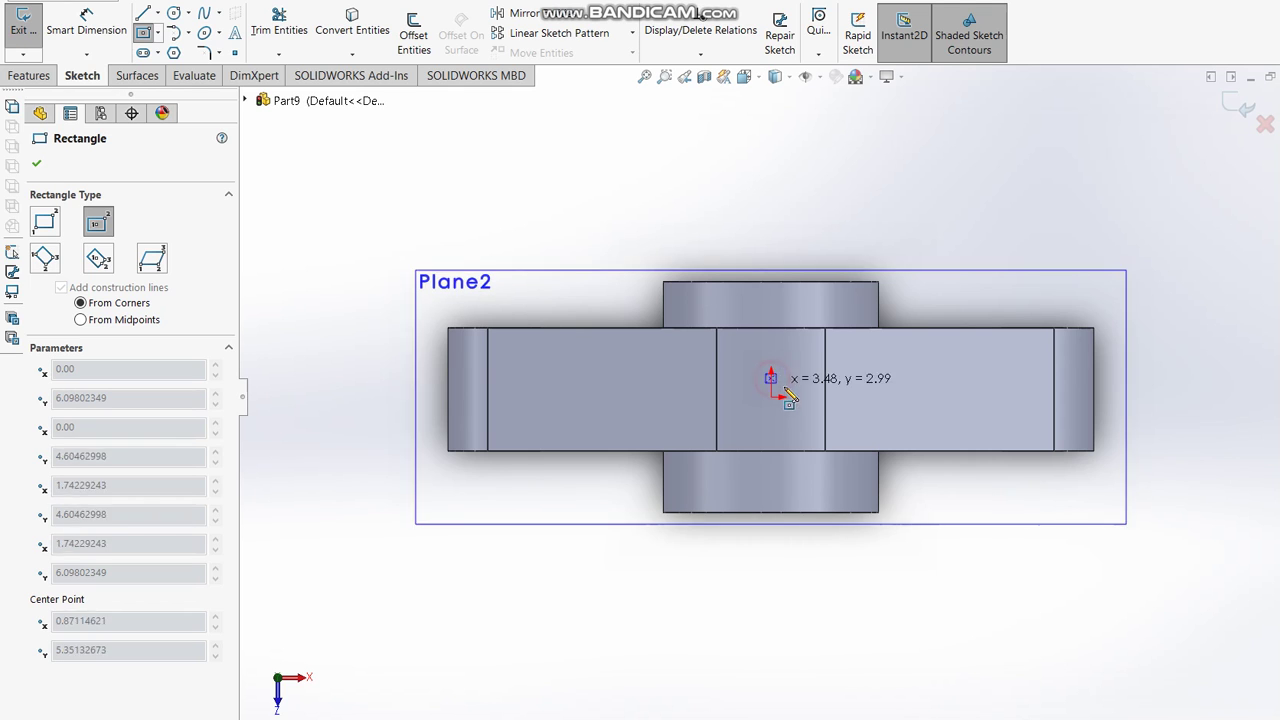
{"action": "left_click", "coordinate": [868, 423]}
{"action": "key", "text": "Escape"}
Dimension the rectangle 75 wide and 30 tall.
{"action": "left_click", "coordinate": [775, 336]}
{"action": "left_click", "coordinate": [770, 246]}
{"action": "type", "text": "75"}
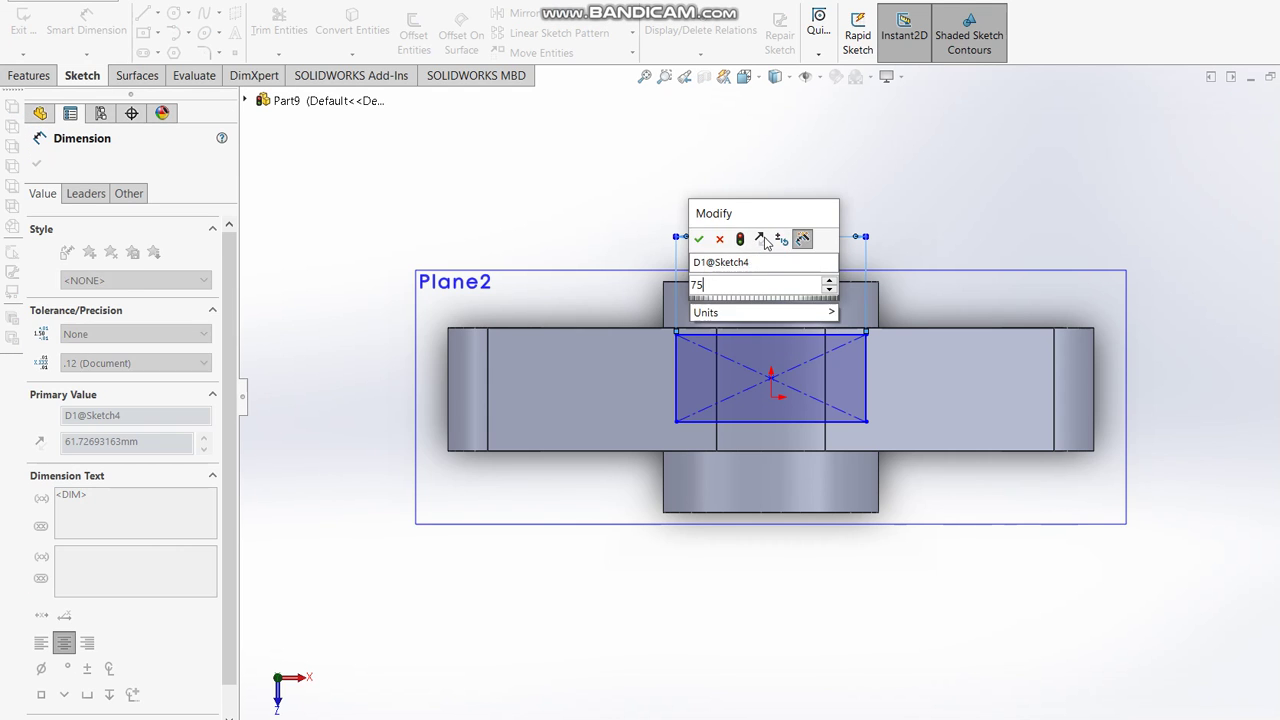
{"action": "key", "text": "Return"}
{"action": "key", "text": "Escape"}
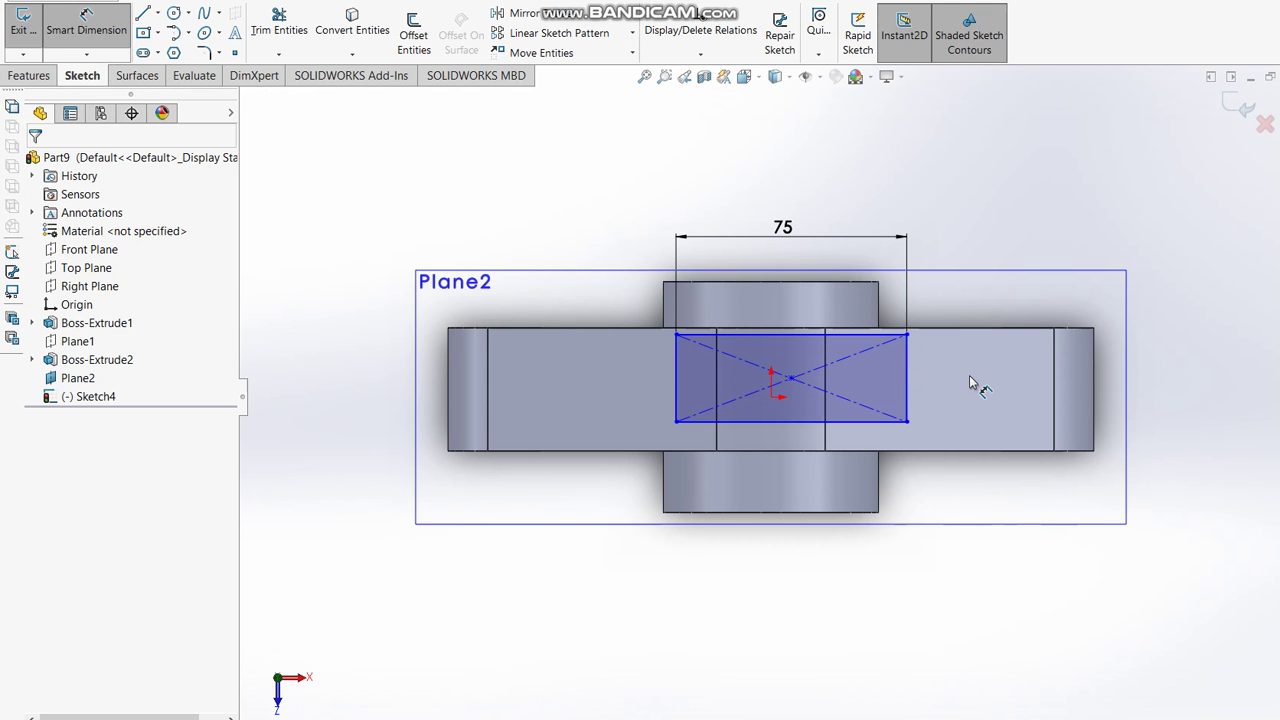
{"action": "left_click", "coordinate": [907, 390]}
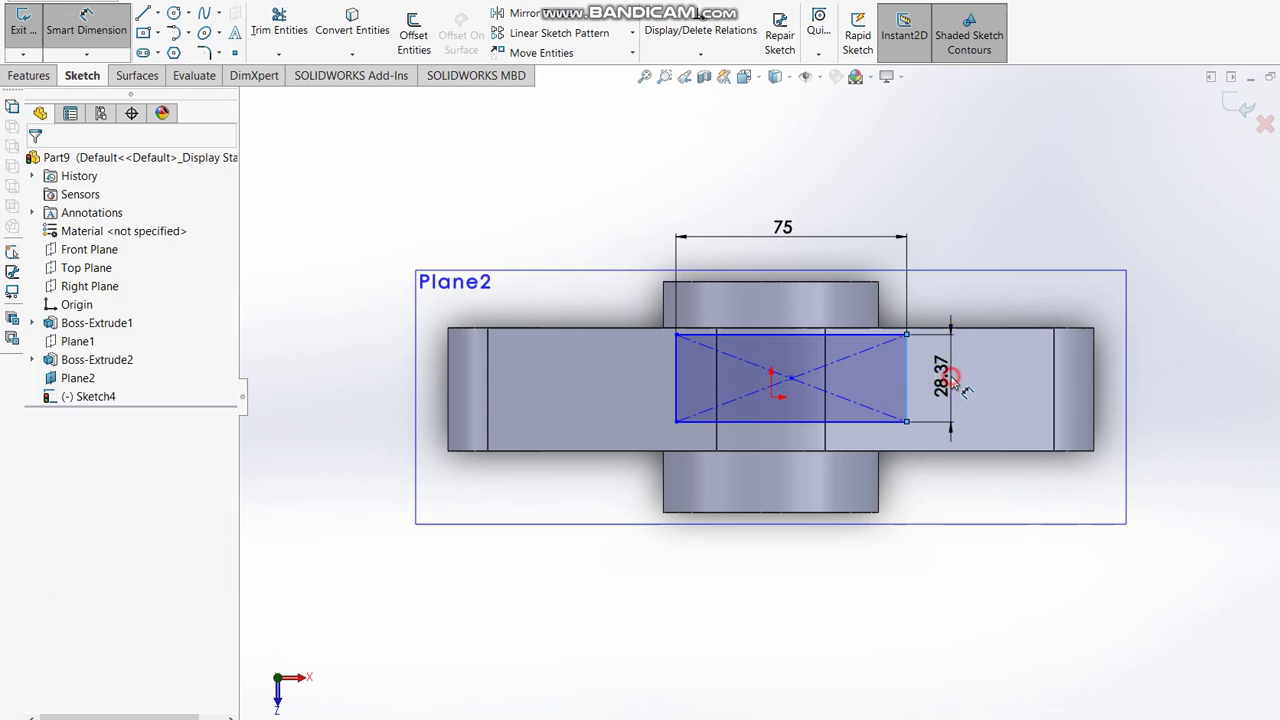
{"action": "left_click", "coordinate": [952, 383]}
{"action": "type", "text": "30"}
{"action": "key", "text": "Return"}
Dimension the rectangle's bottom edge 5 from the base plate edge.
{"action": "key", "text": "alt+Tab"}
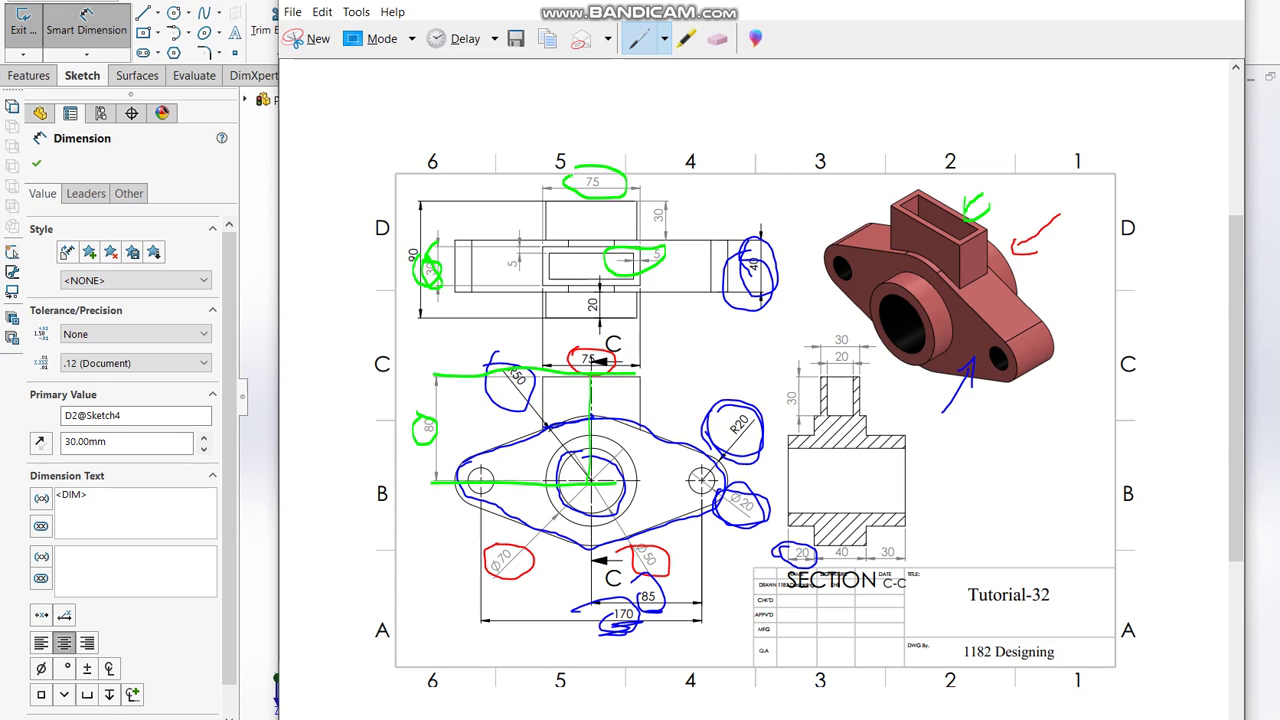
{"action": "left_click", "coordinate": [262, 540]}
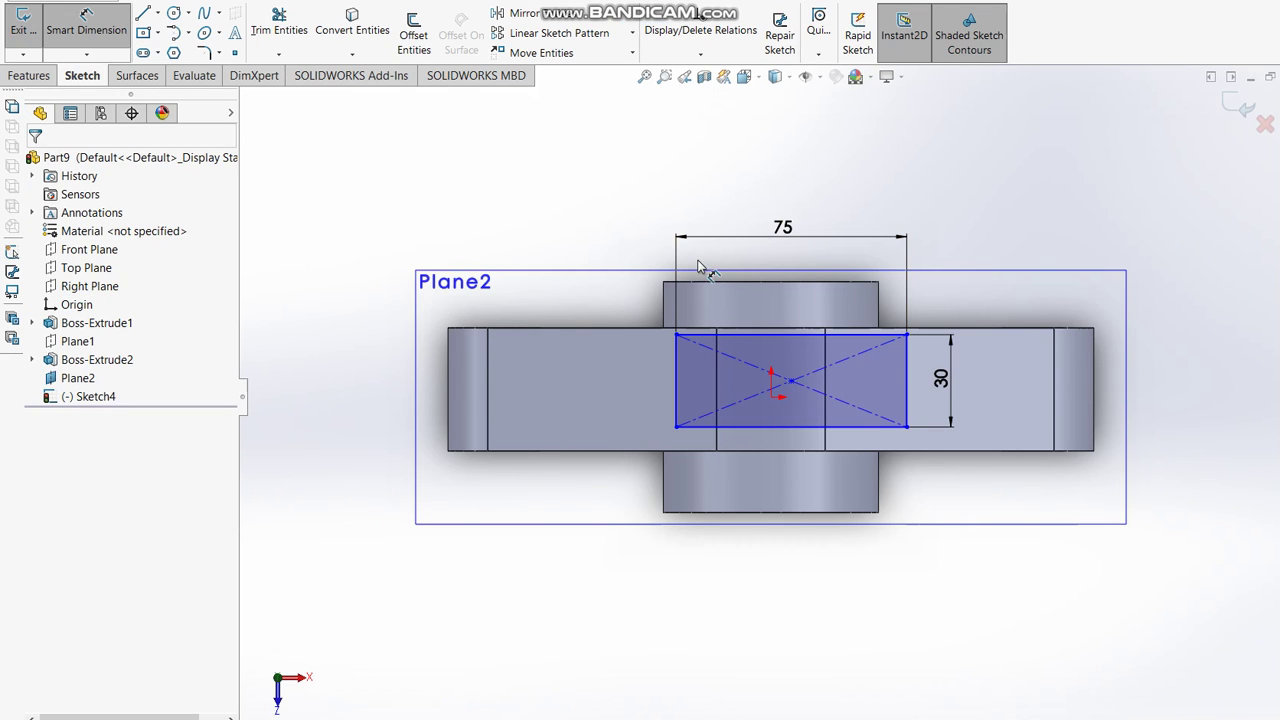
{"action": "left_click", "coordinate": [90, 30]}
{"action": "left_click", "coordinate": [95, 30]}
{"action": "left_click", "coordinate": [886, 427]}
{"action": "left_click", "coordinate": [886, 450]}
{"action": "left_click", "coordinate": [982, 505]}
{"action": "type", "text": "5"}
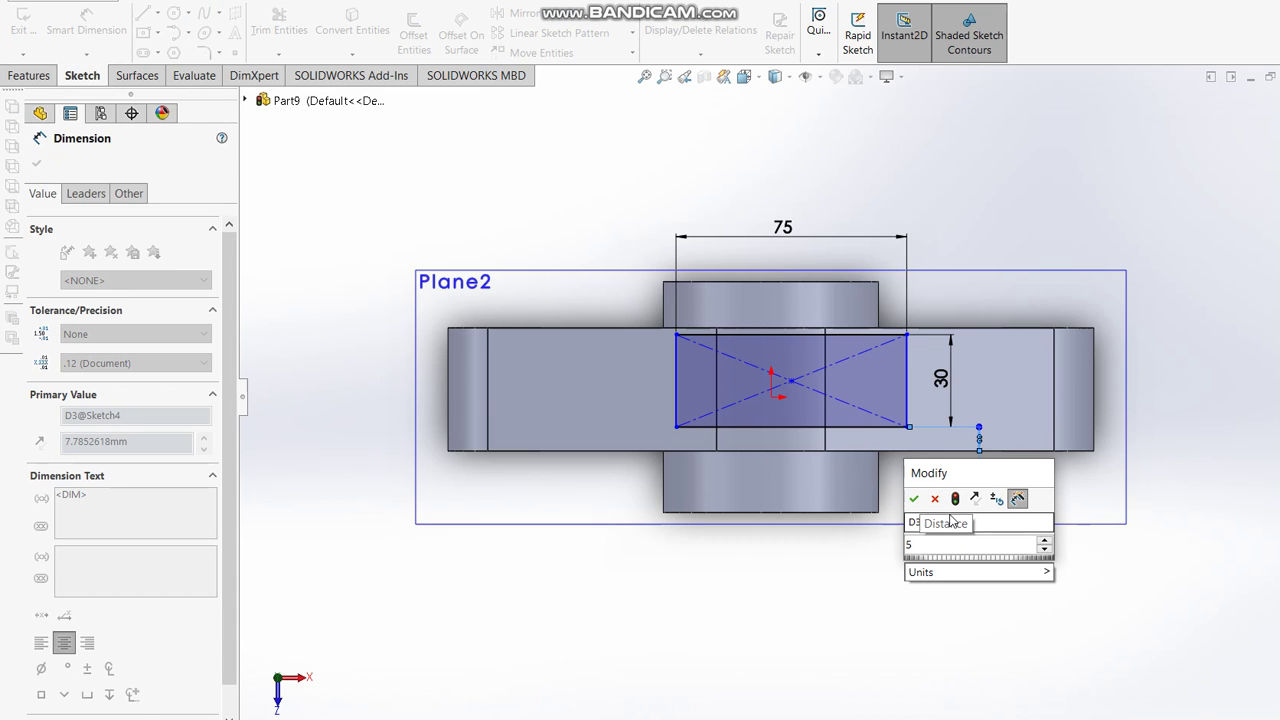
{"action": "key", "text": "Return"}
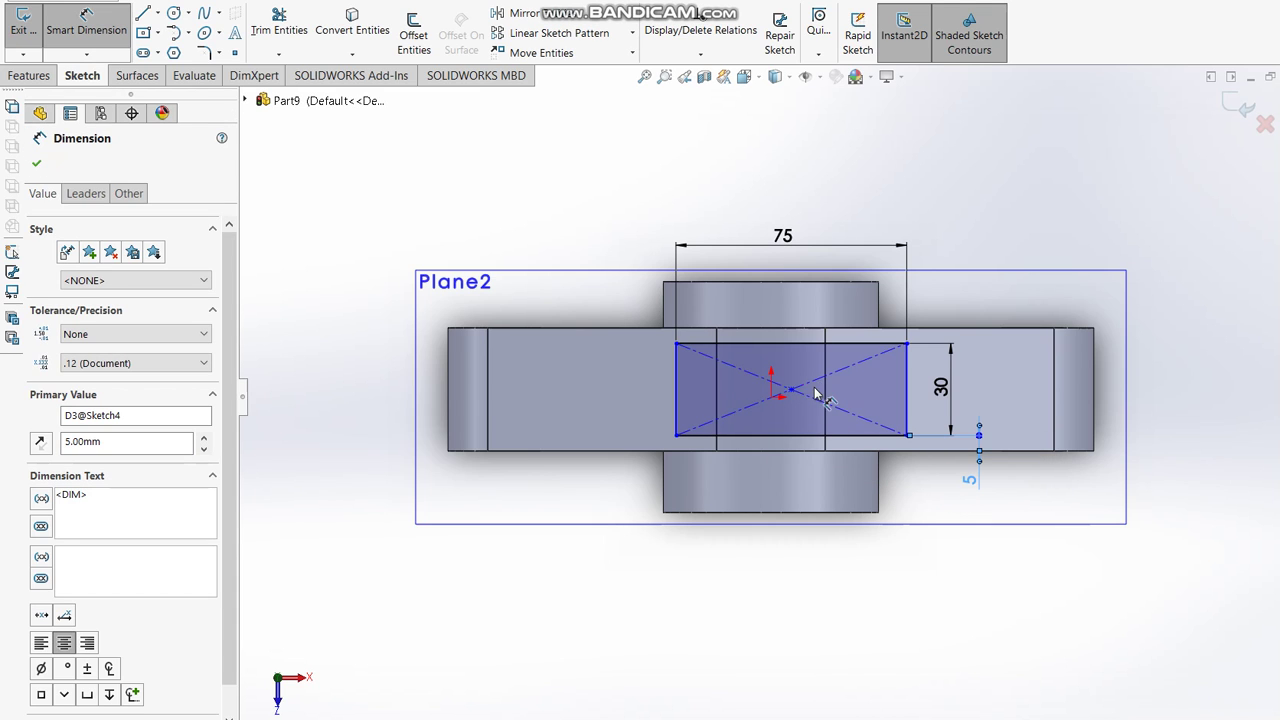
{"action": "key", "text": "Escape"}
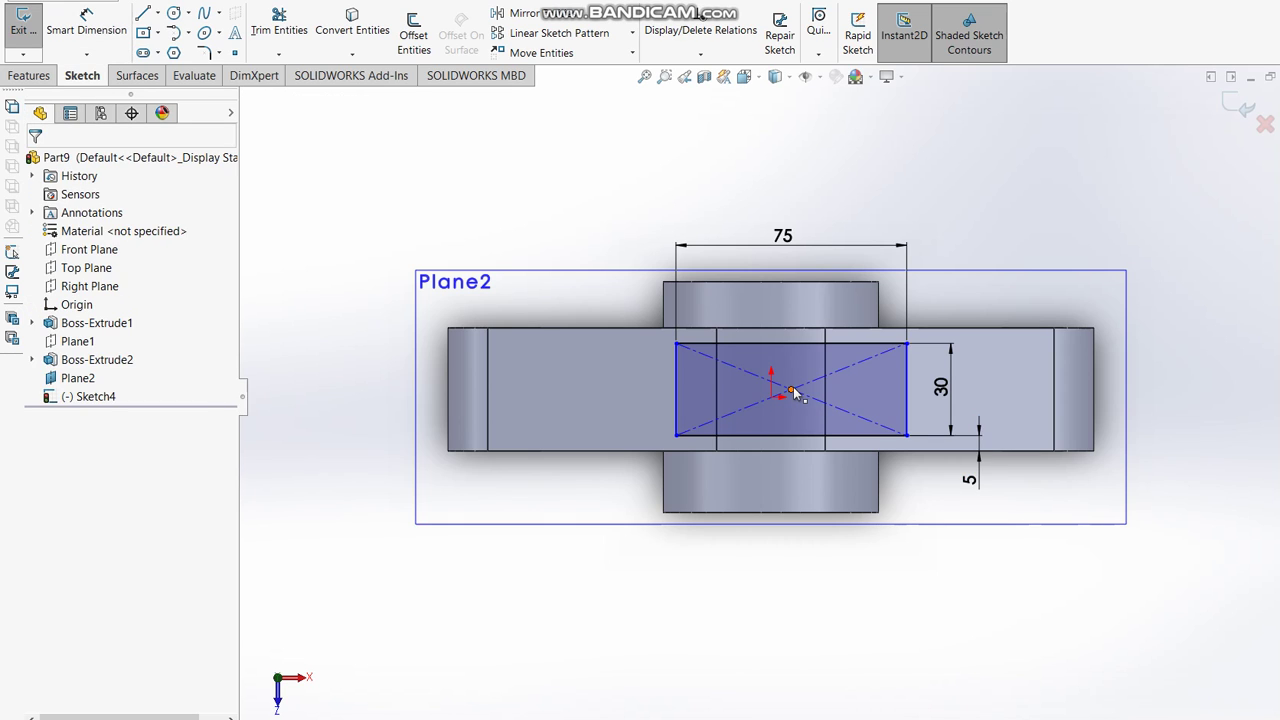
Add a vertical relation between the rectangle's centre point and the origin.
{"action": "left_click", "coordinate": [792, 390]}
{"action": "left_click", "coordinate": [771, 397], "text": "ctrl"}
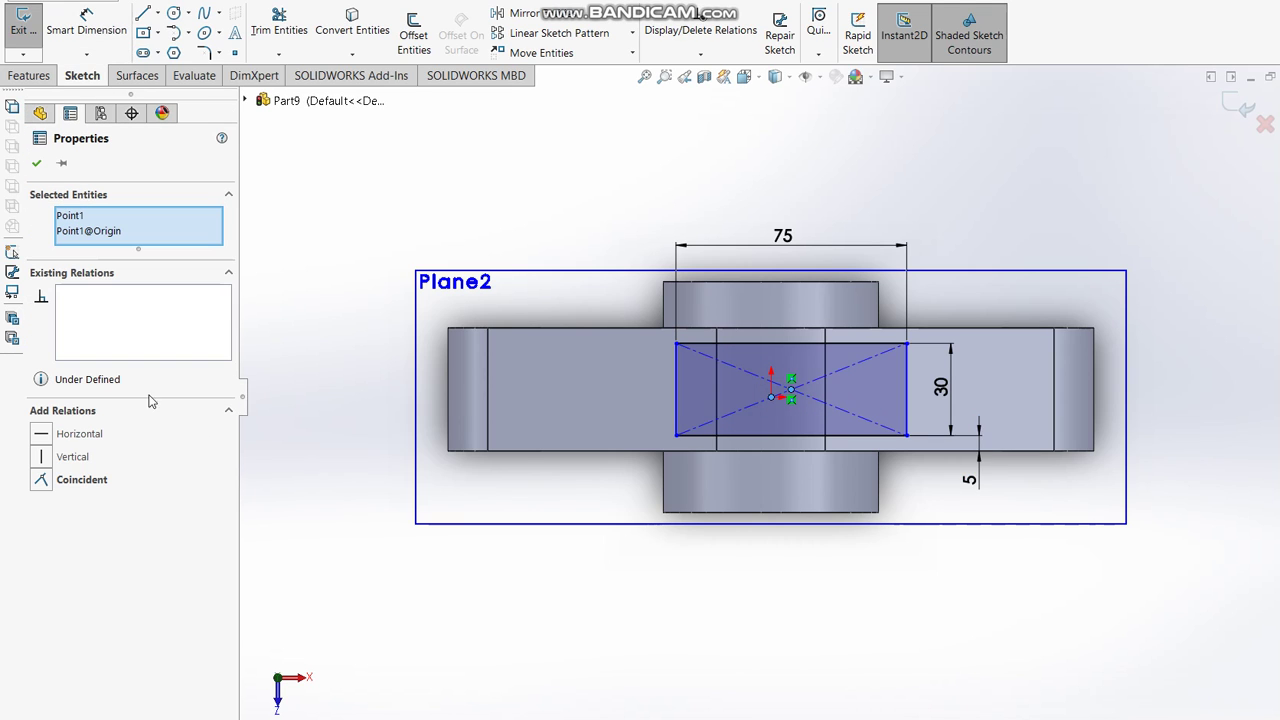
{"action": "left_click", "coordinate": [44, 459]}
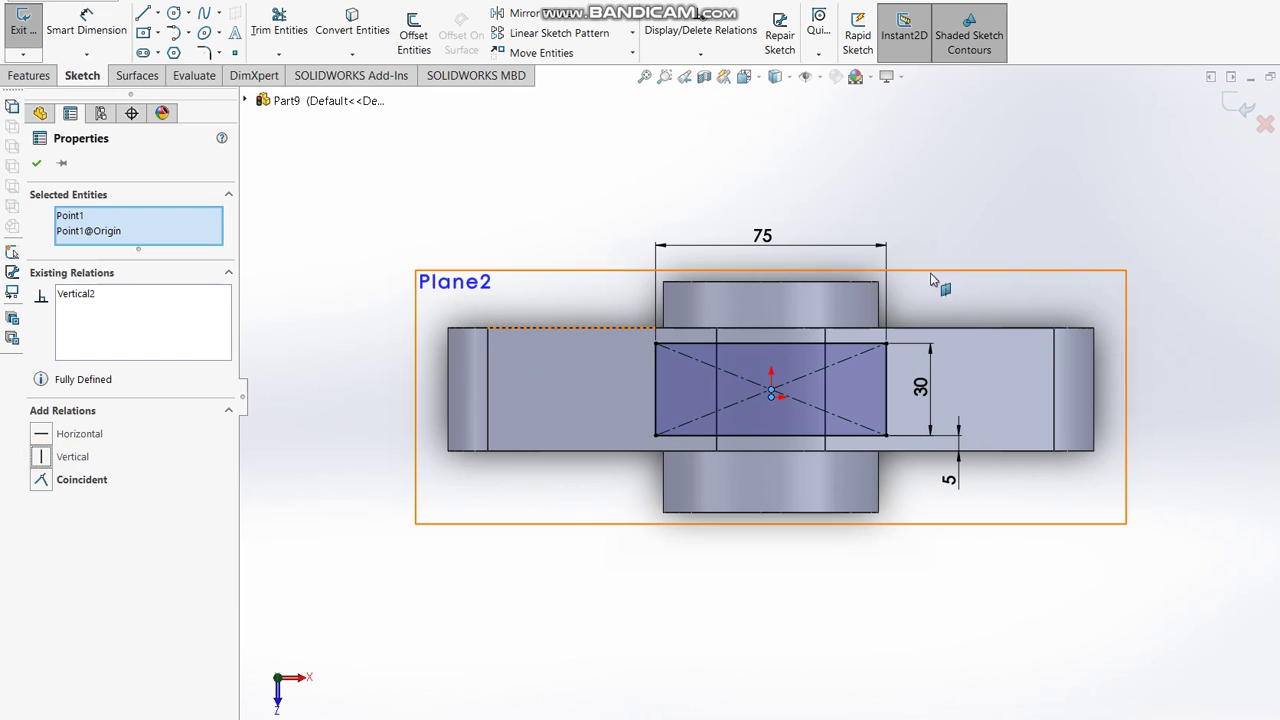
{"action": "left_click", "coordinate": [1012, 200]}
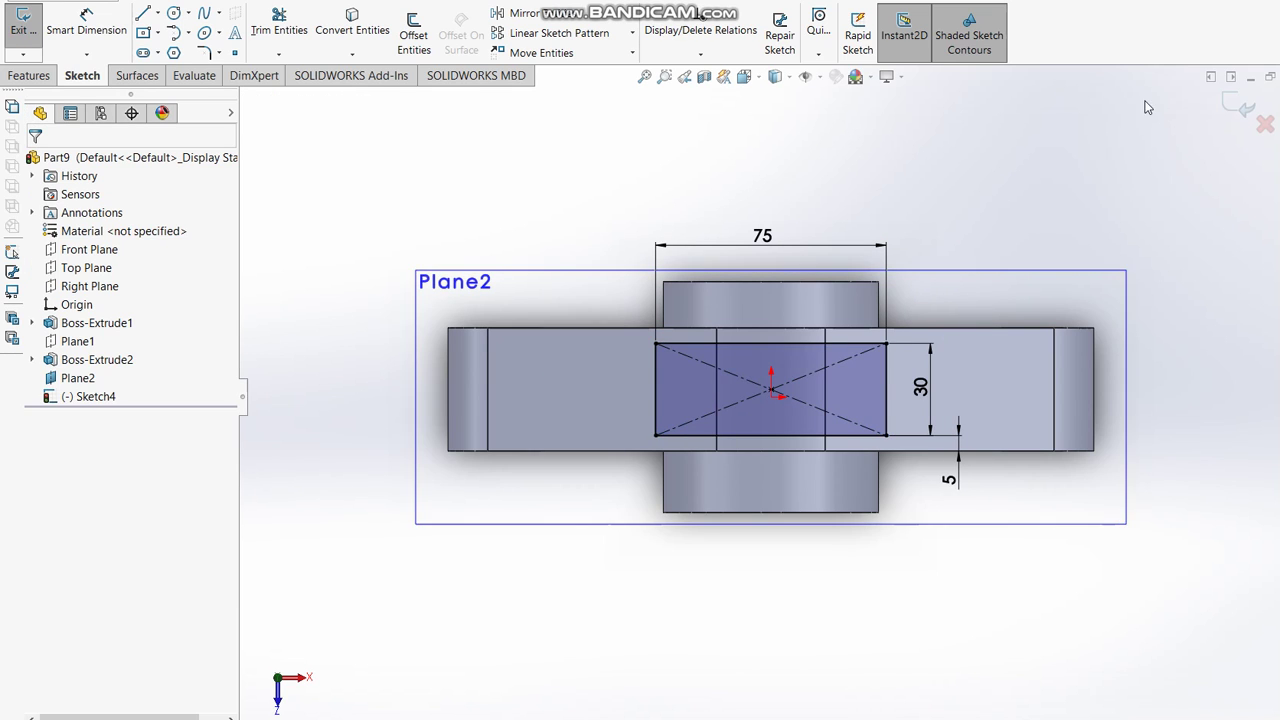
Extrude the 75×30 rectangle Up To Surface onto the tube's curved face as Boss-Extrude3, then show the reference drawing.
{"action": "left_click", "coordinate": [1237, 107]}
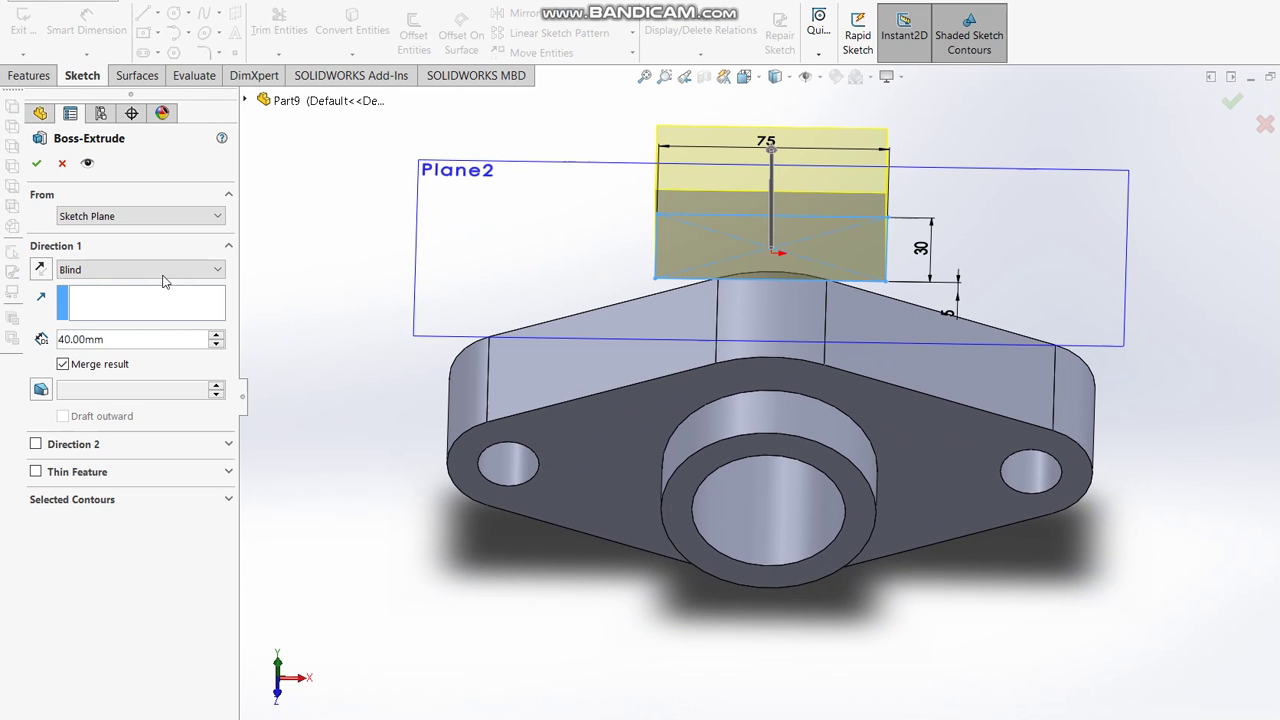
{"action": "left_click", "coordinate": [164, 269]}
{"action": "left_click", "coordinate": [160, 326]}
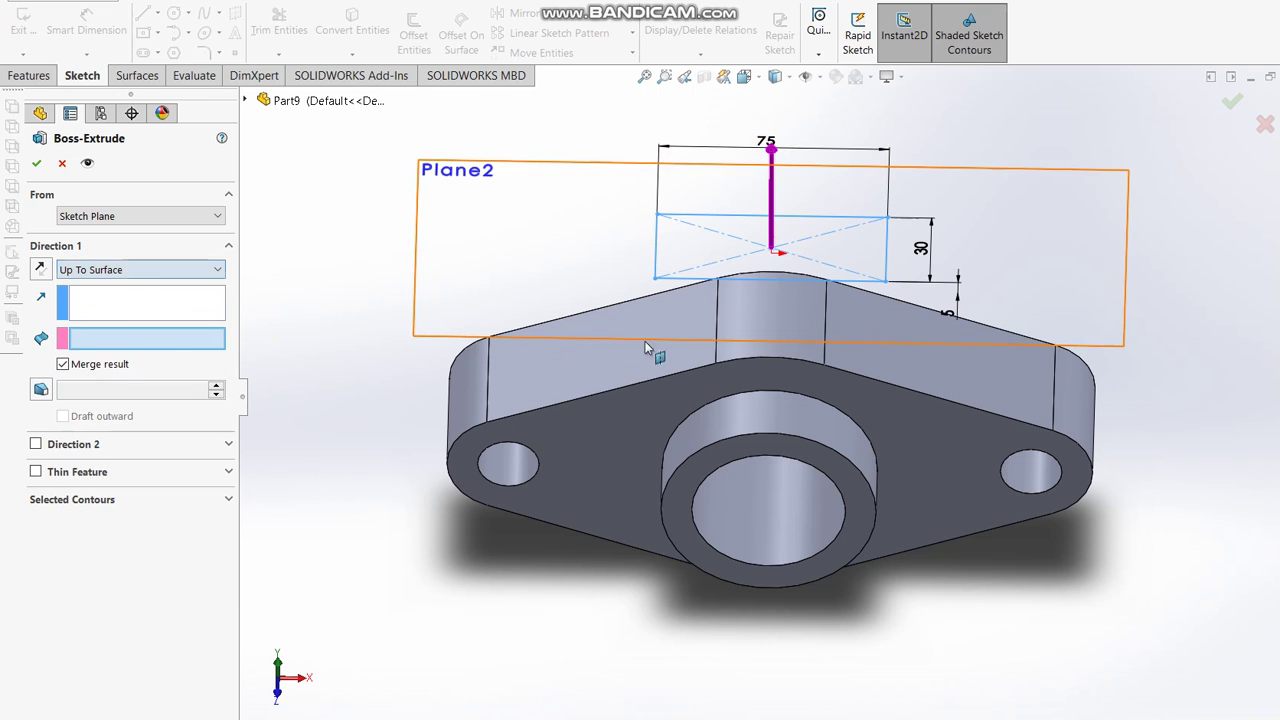
{"action": "left_click", "coordinate": [755, 313]}
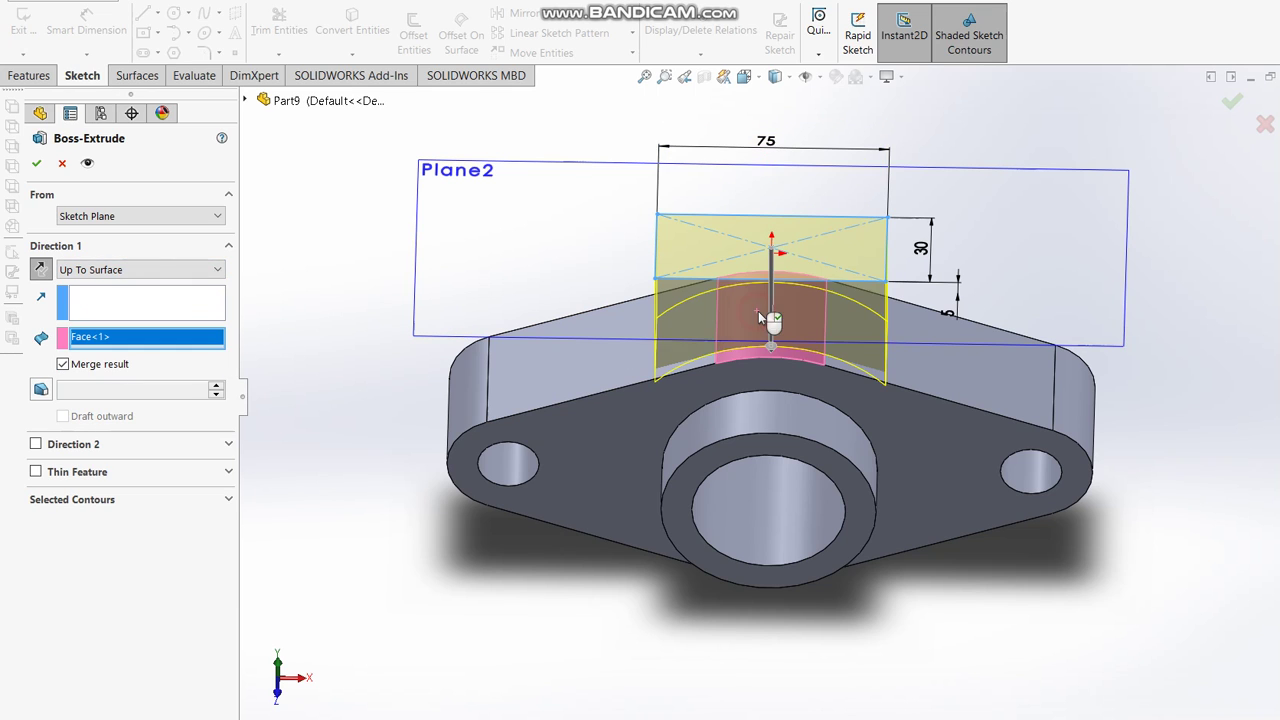
{"action": "left_click", "coordinate": [1231, 102]}
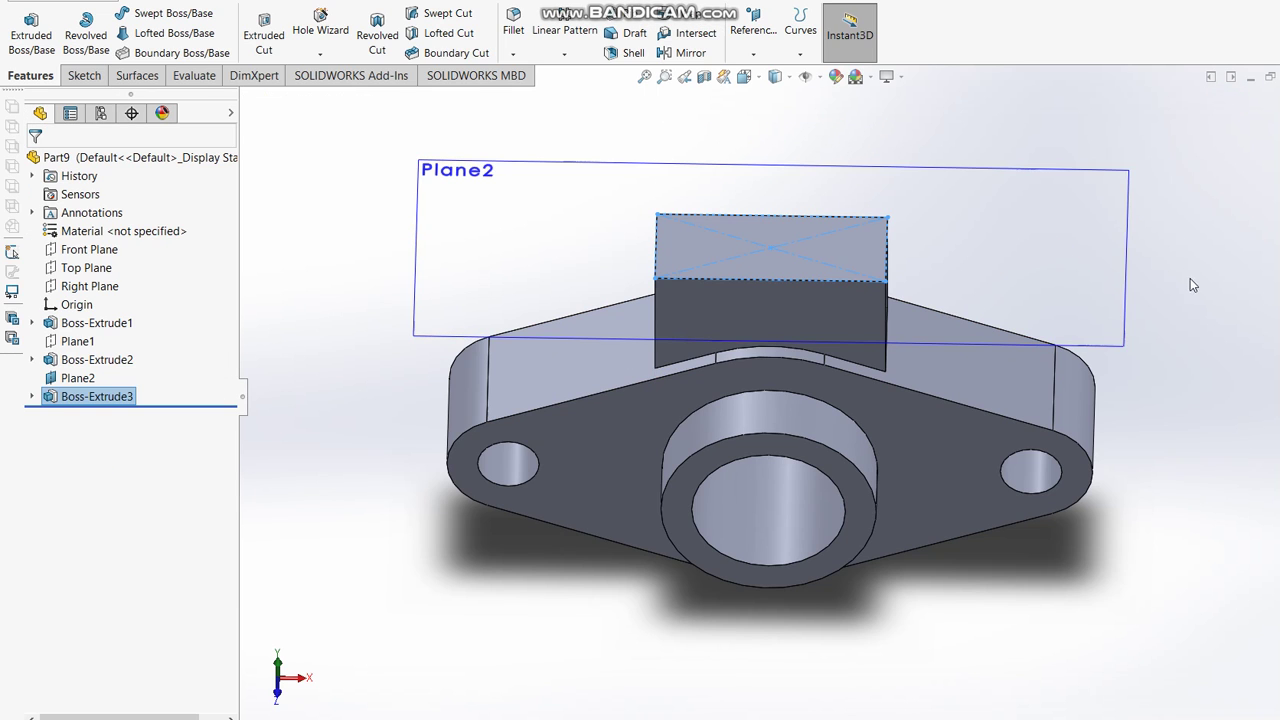
{"action": "left_click", "coordinate": [1217, 289]}
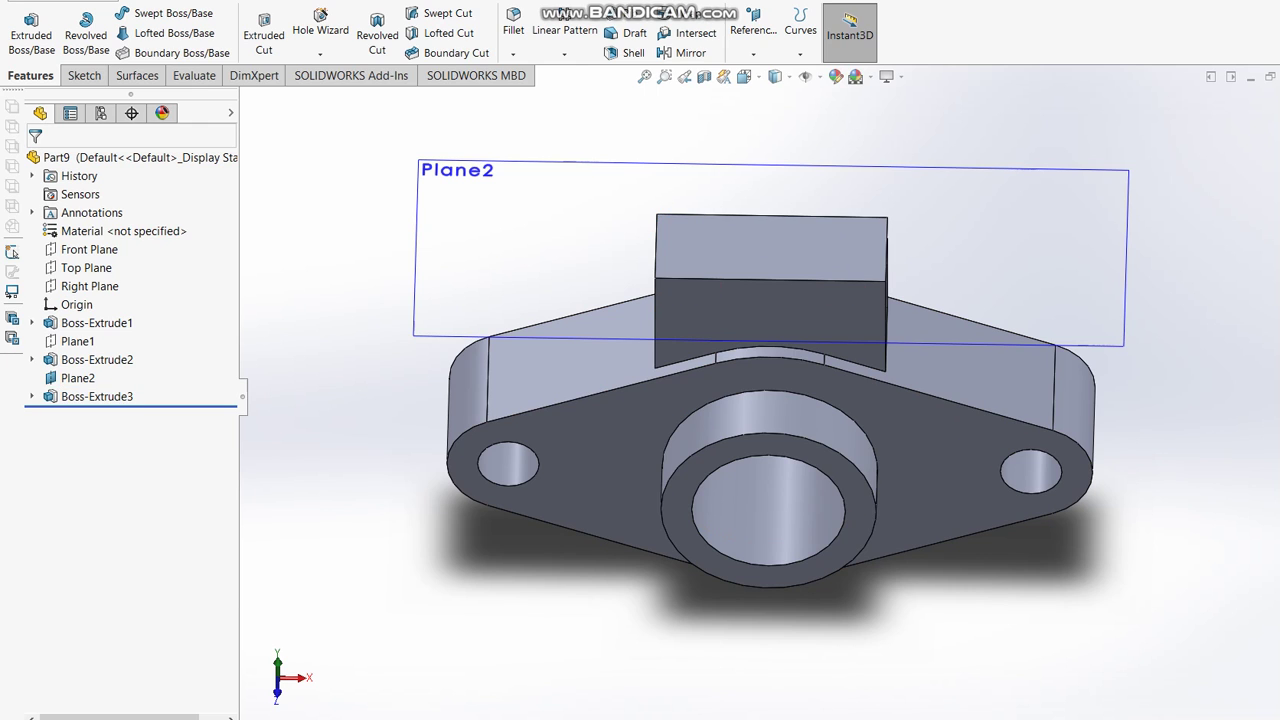
{"action": "key", "text": "alt+Tab"}
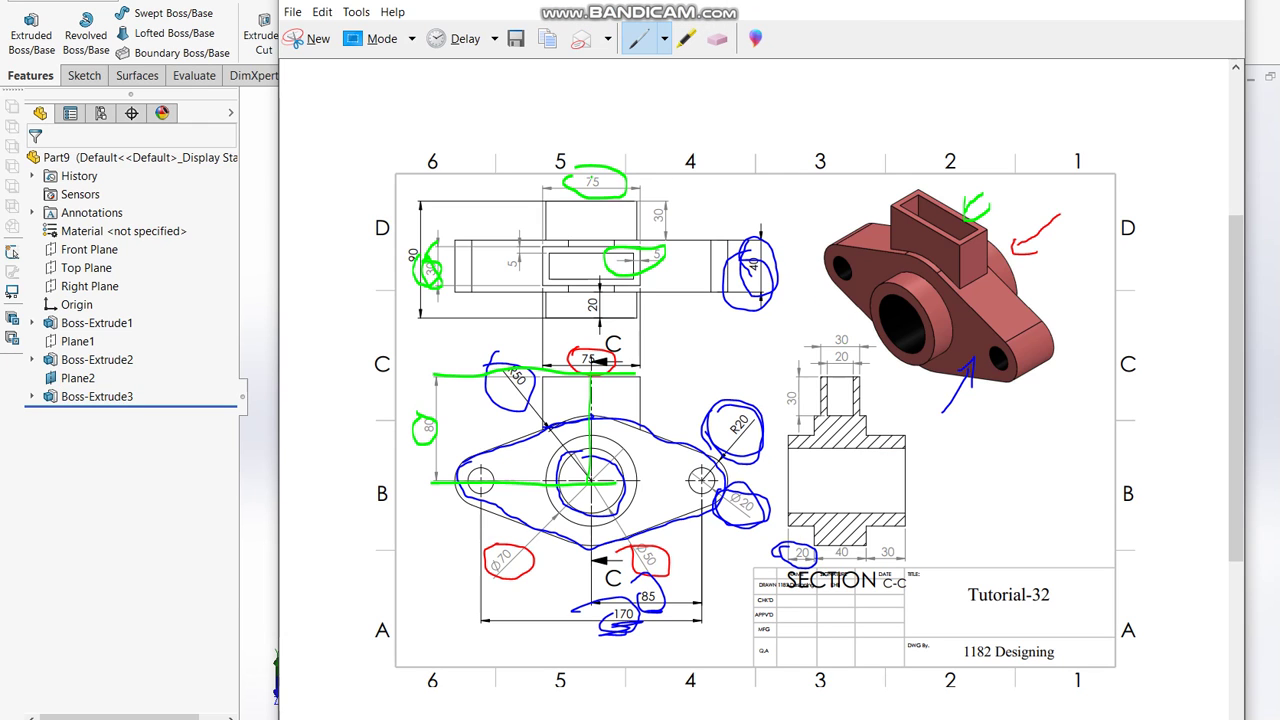
Circle the top-view block and the 20 and 30 section dimensions in green on the reference drawing.
{"action": "left_click", "coordinate": [544, 203]}
{"action": "left_click_drag", "start_coordinate": [546, 241], "coordinate": [546, 241]}
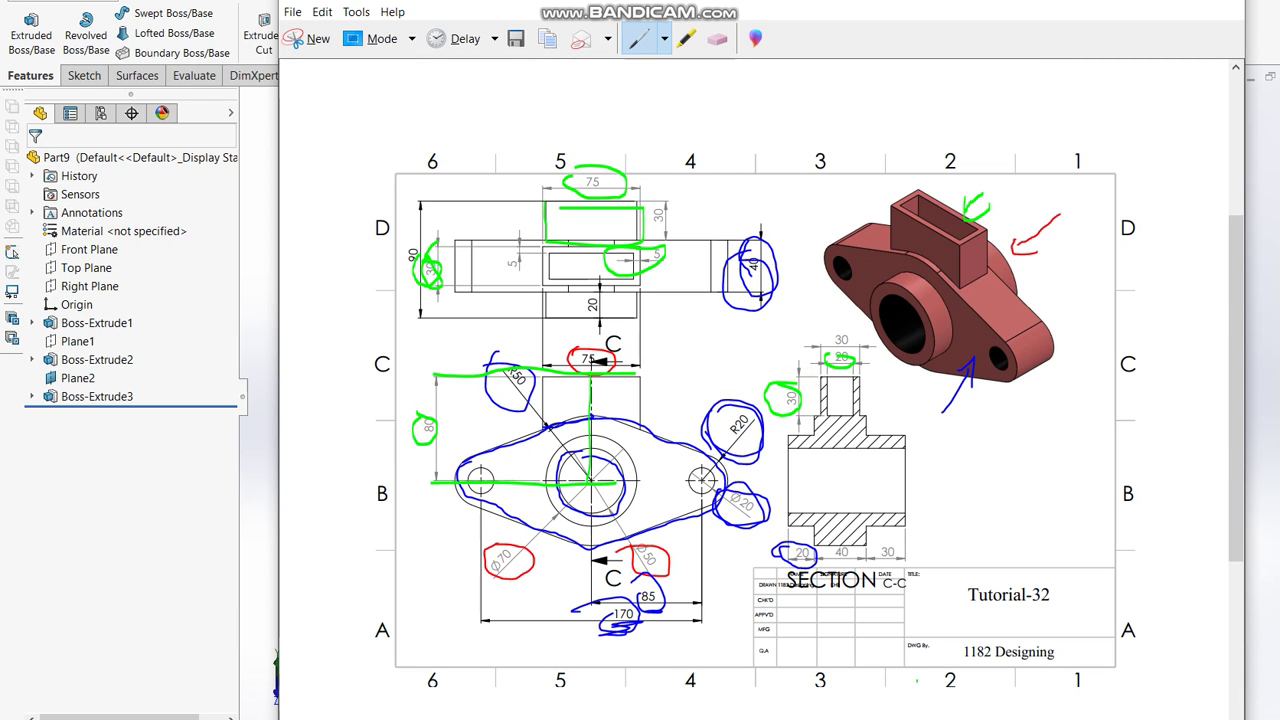
{"action": "key", "text": "alt+Tab"}
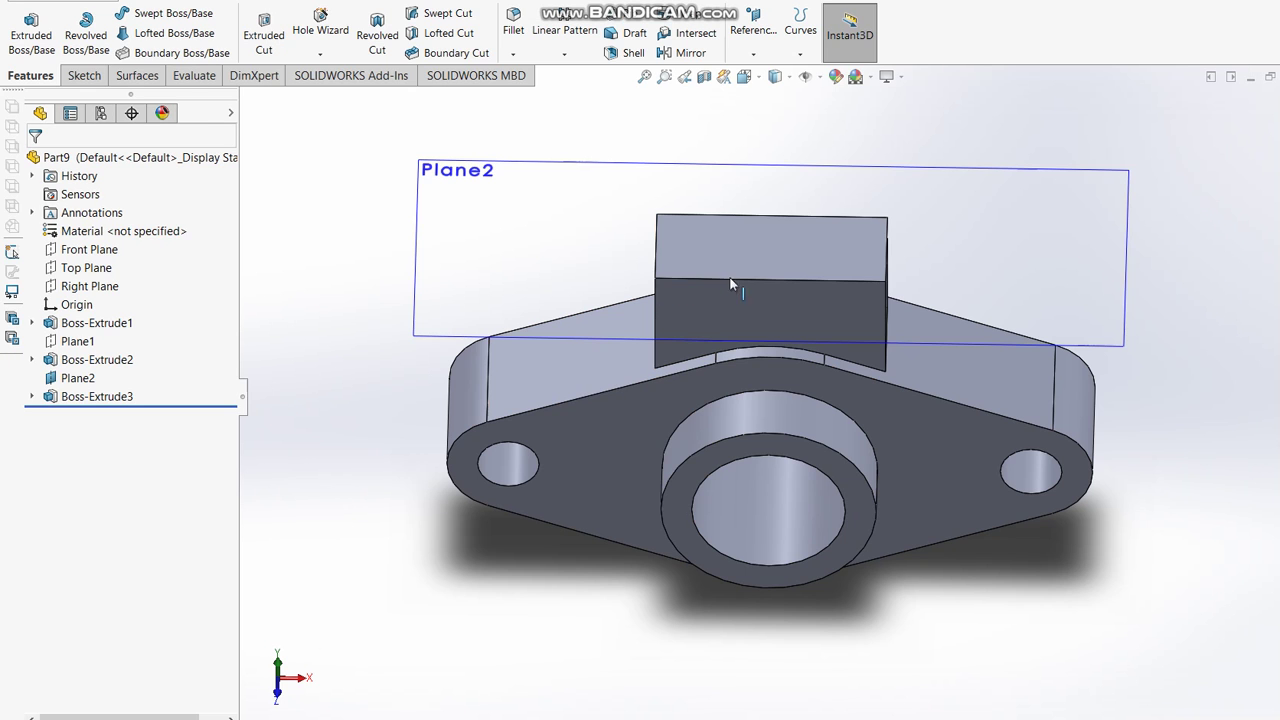
Sketch a corner rectangle on the block's top face for an extruded cut pocket.
{"action": "left_click", "coordinate": [281, 40]}
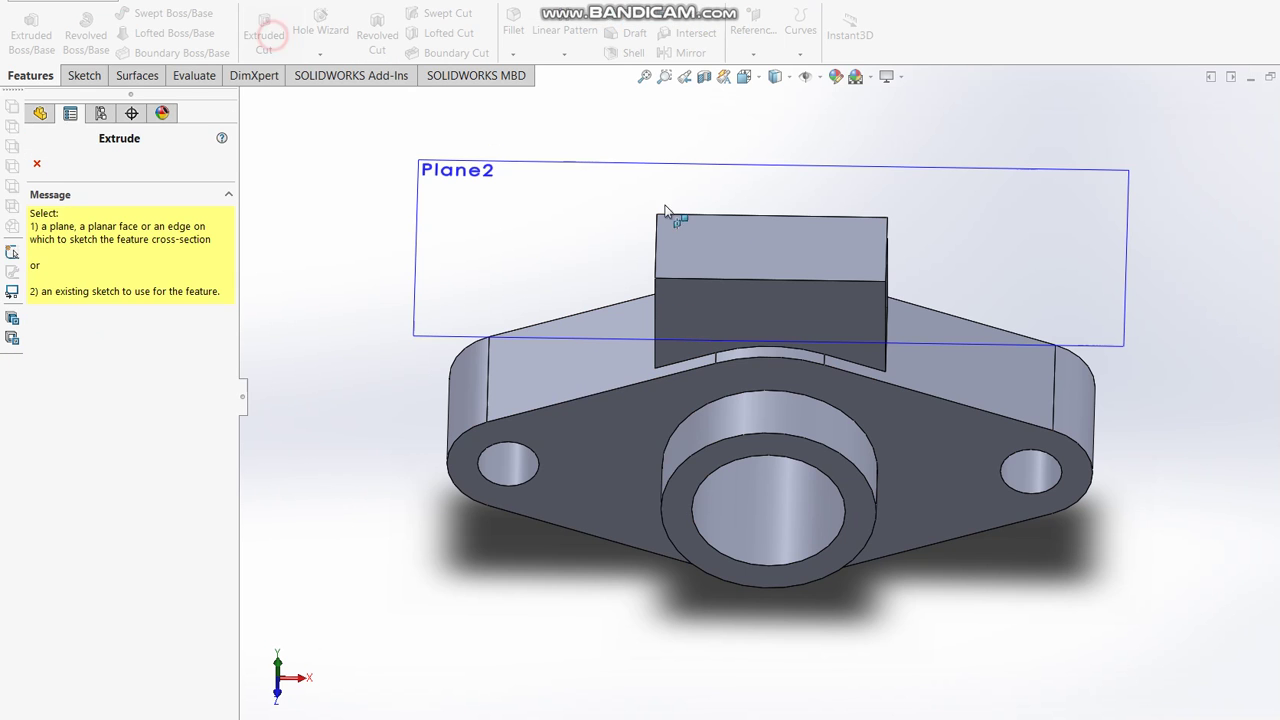
{"action": "left_click", "coordinate": [836, 266]}
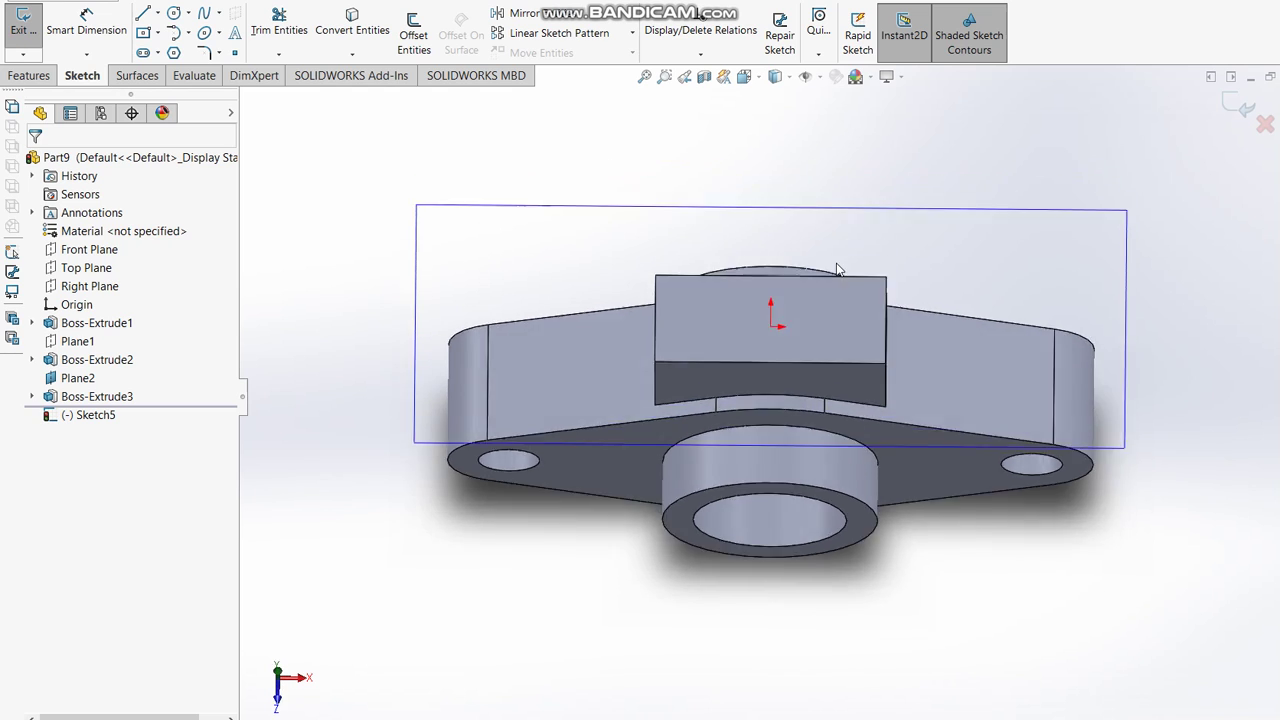
{"action": "left_click", "coordinate": [157, 32]}
{"action": "left_click", "coordinate": [195, 52]}
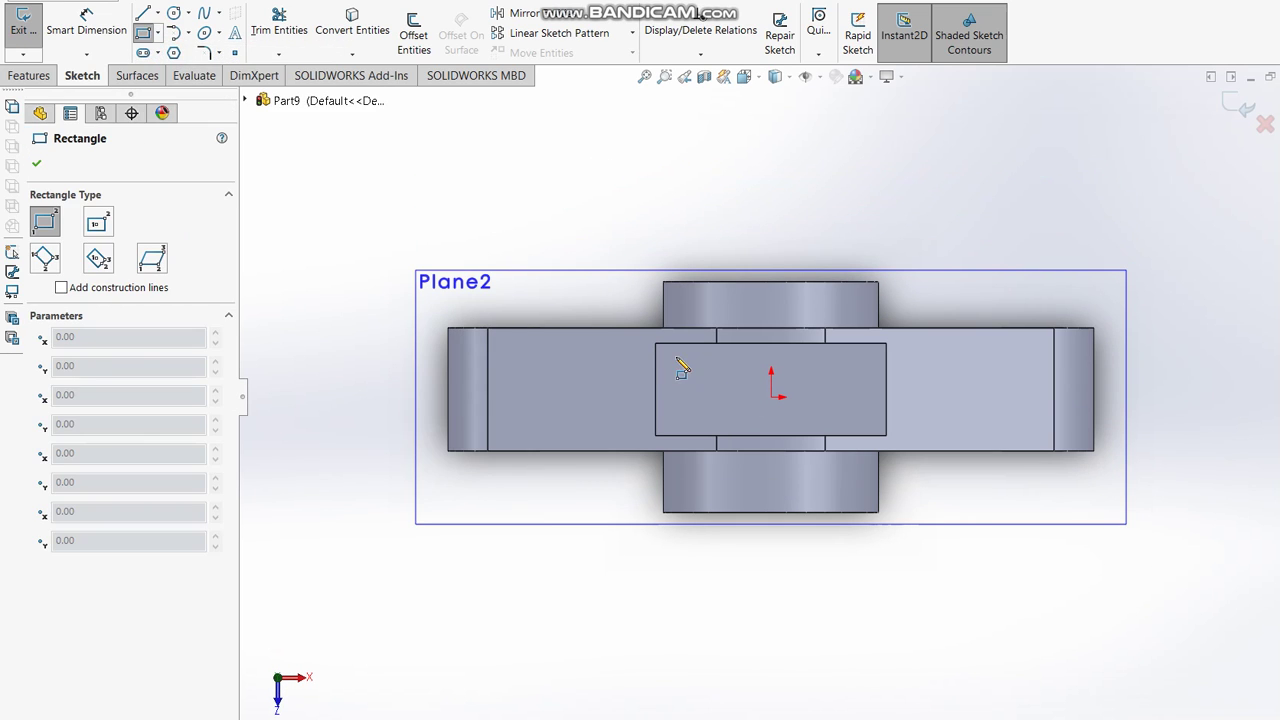
{"action": "left_click_drag", "start_coordinate": [676, 358], "coordinate": [871, 421]}
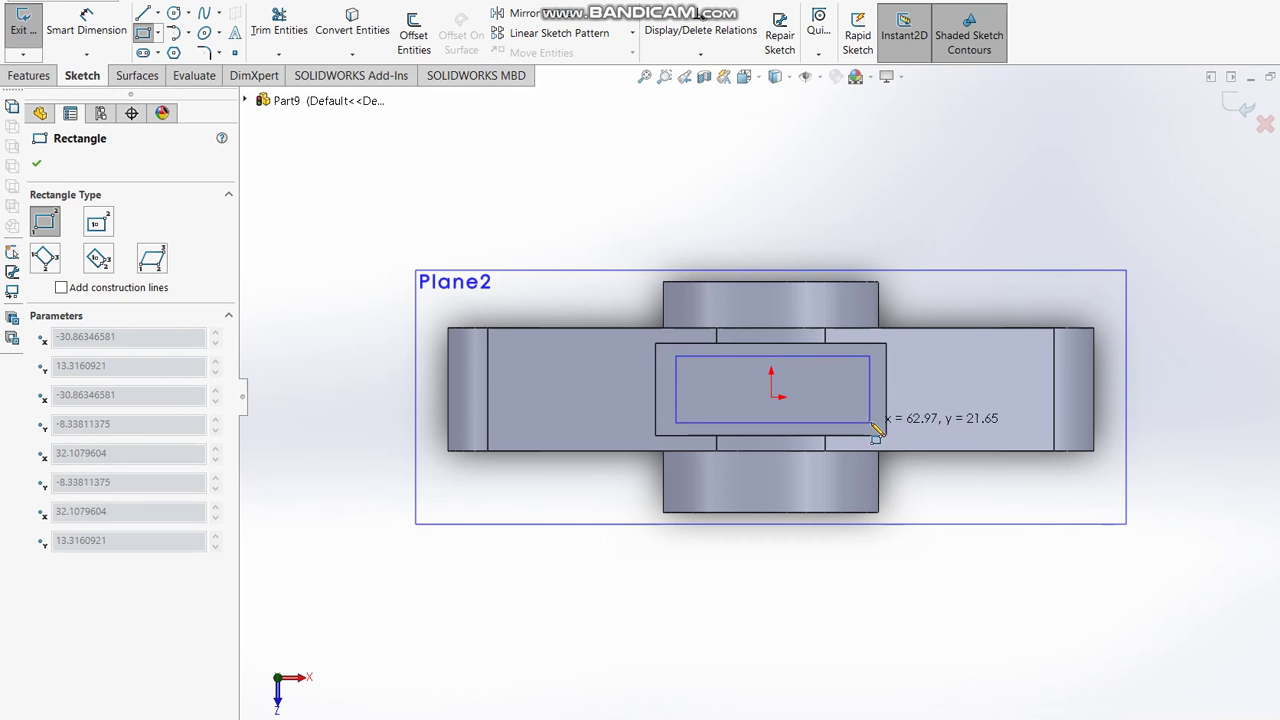
Dimension the pocket's top edge 5 mm from the block edge and add a bottom offset dimension.
{"action": "left_click", "coordinate": [86, 25]}
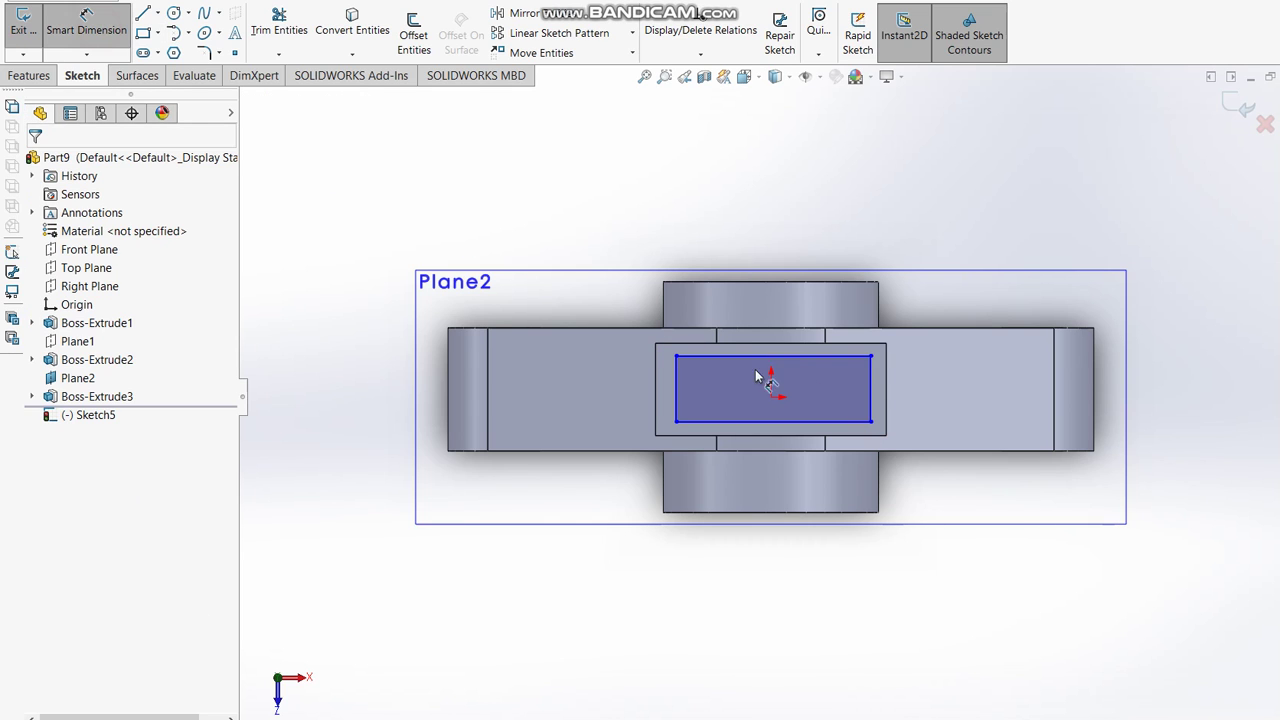
{"action": "left_click", "coordinate": [805, 357]}
{"action": "left_click", "coordinate": [695, 344]}
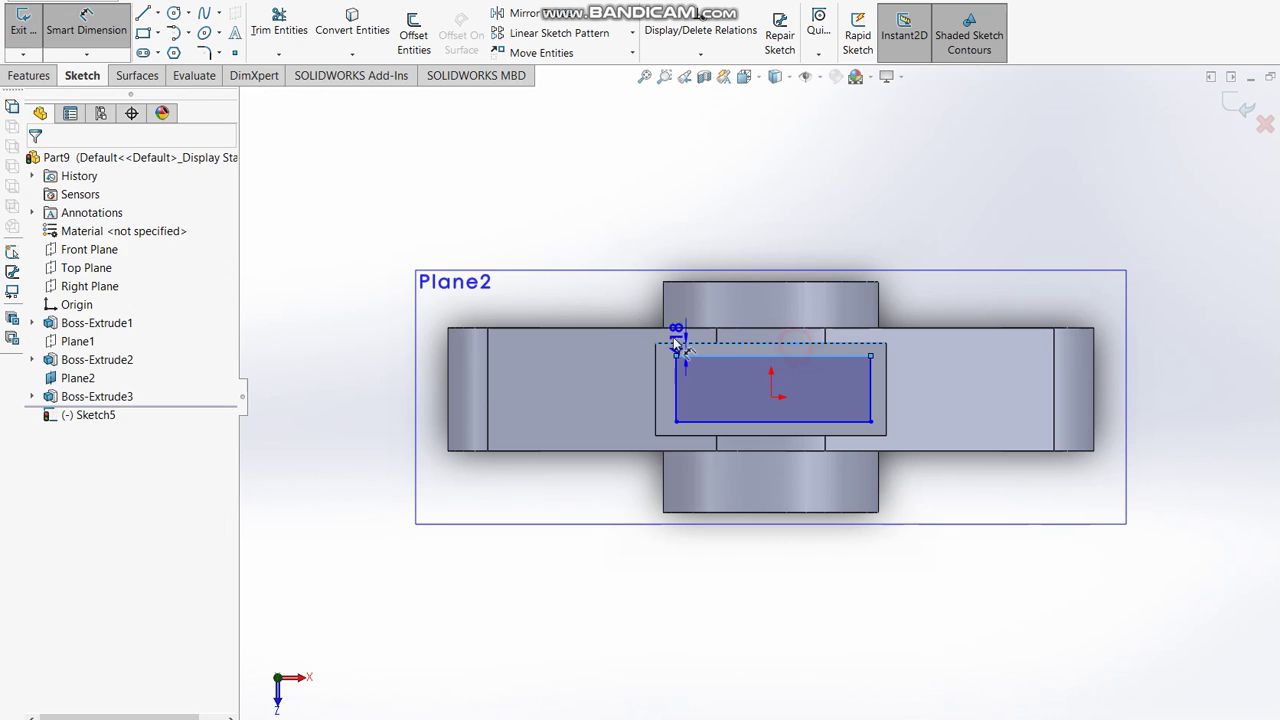
{"action": "left_click", "coordinate": [588, 355]}
{"action": "type", "text": "5"}
{"action": "key", "text": "Return"}
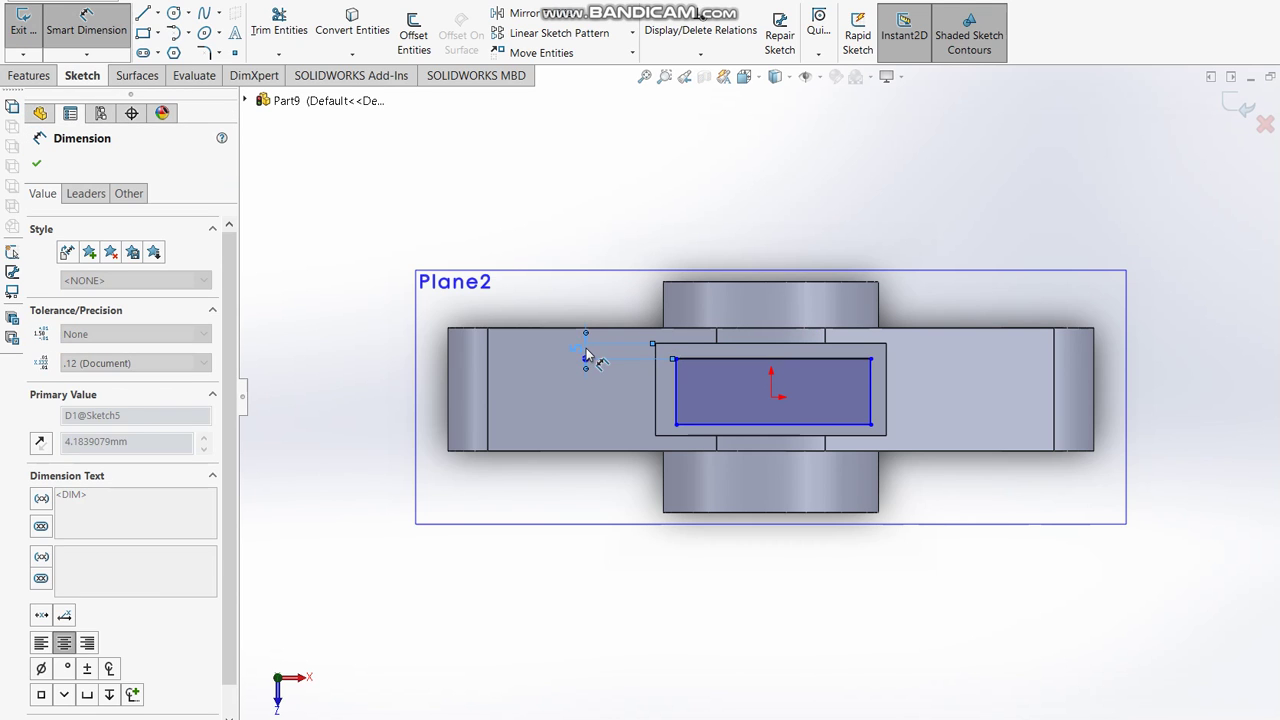
{"action": "left_click", "coordinate": [797, 424]}
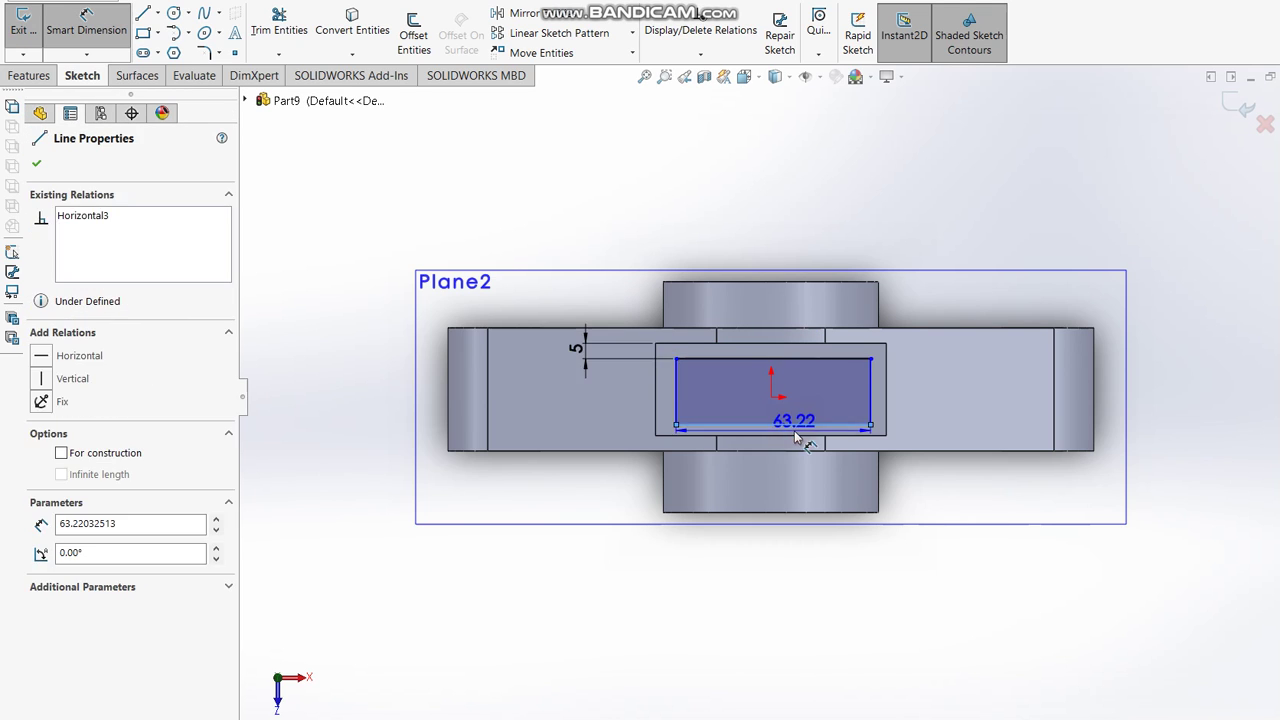
{"action": "left_click", "coordinate": [790, 435]}
{"action": "left_click", "coordinate": [572, 428]}
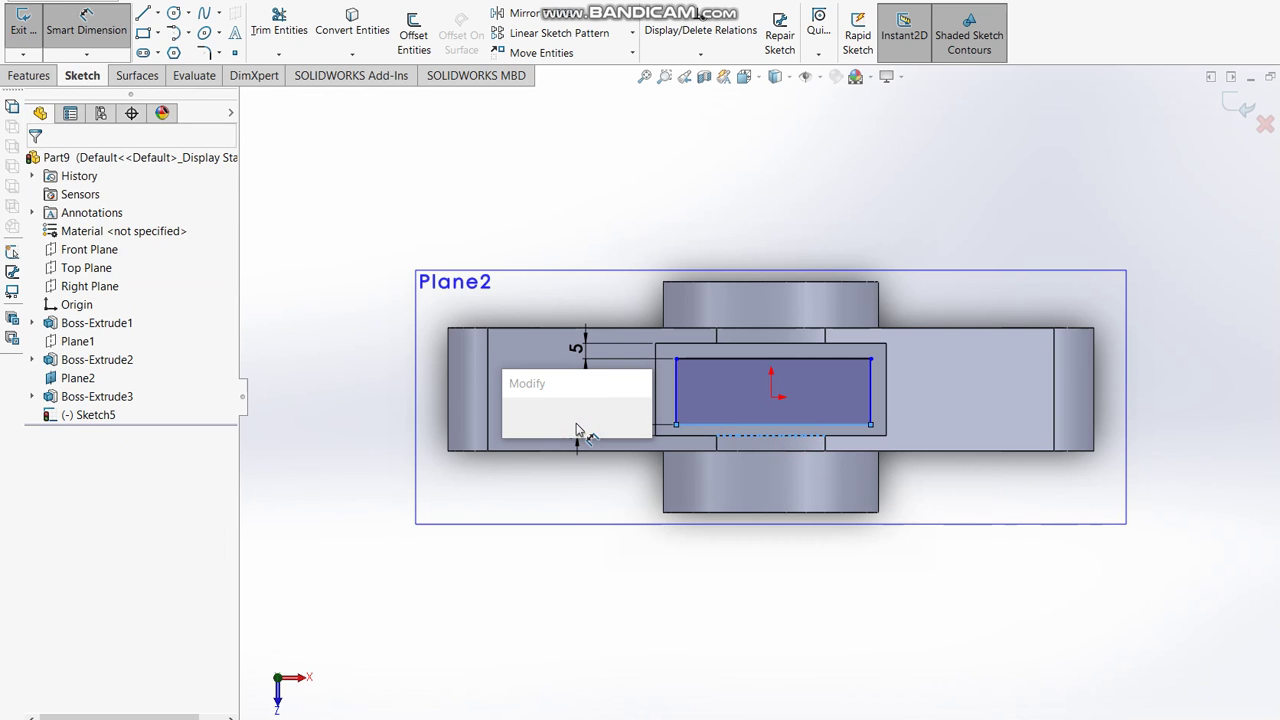
{"action": "type", "text": "5"}
{"action": "key", "text": "Return"}
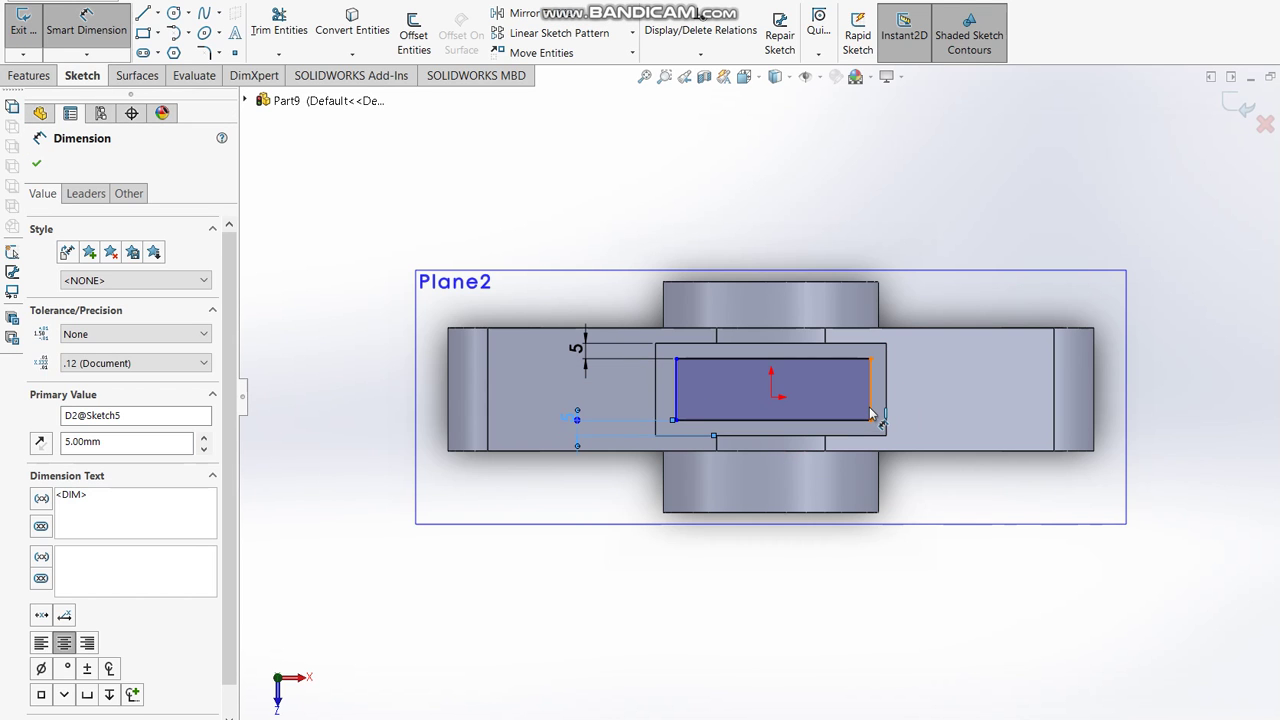
Dimension the pocket's right and left edges 5 mm from the block outline and finish the sketch.
{"action": "left_click", "coordinate": [884, 405]}
{"action": "left_click", "coordinate": [886, 410]}
{"action": "left_click", "coordinate": [936, 392]}
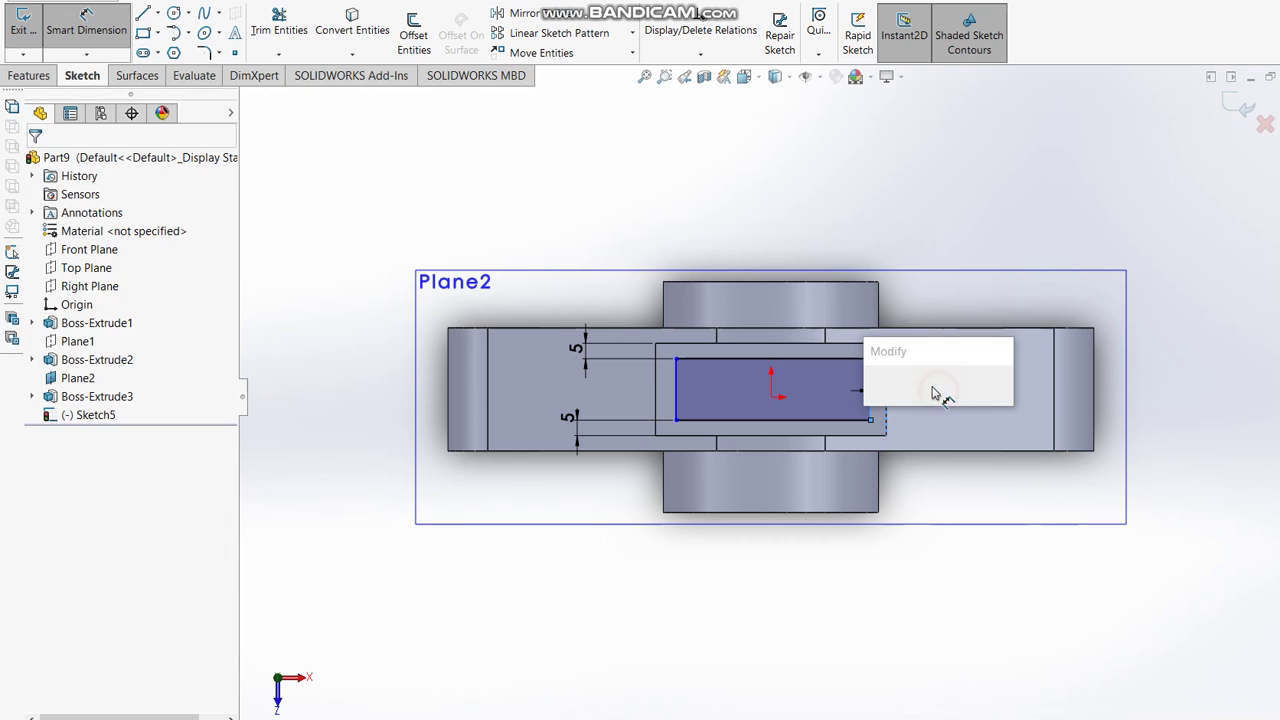
{"action": "type", "text": "5.00mm"}
{"action": "key", "text": "Return"}
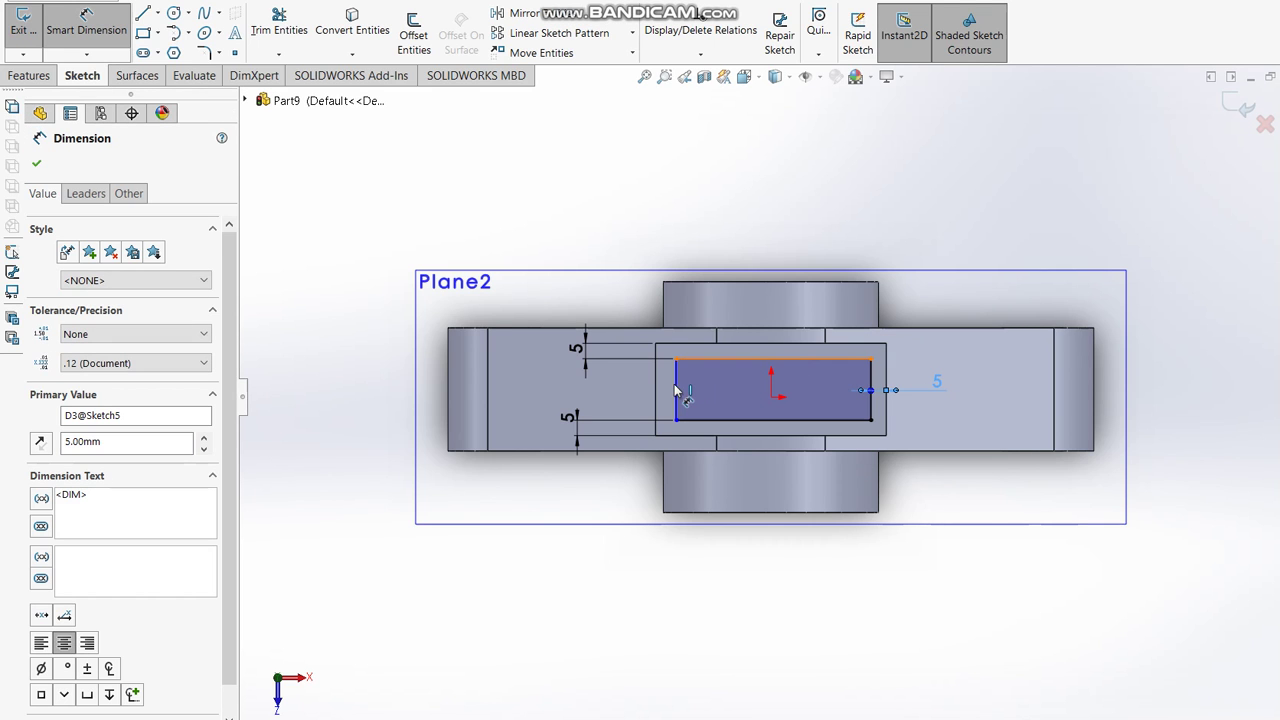
{"action": "left_click", "coordinate": [676, 390]}
{"action": "left_click", "coordinate": [655, 392]}
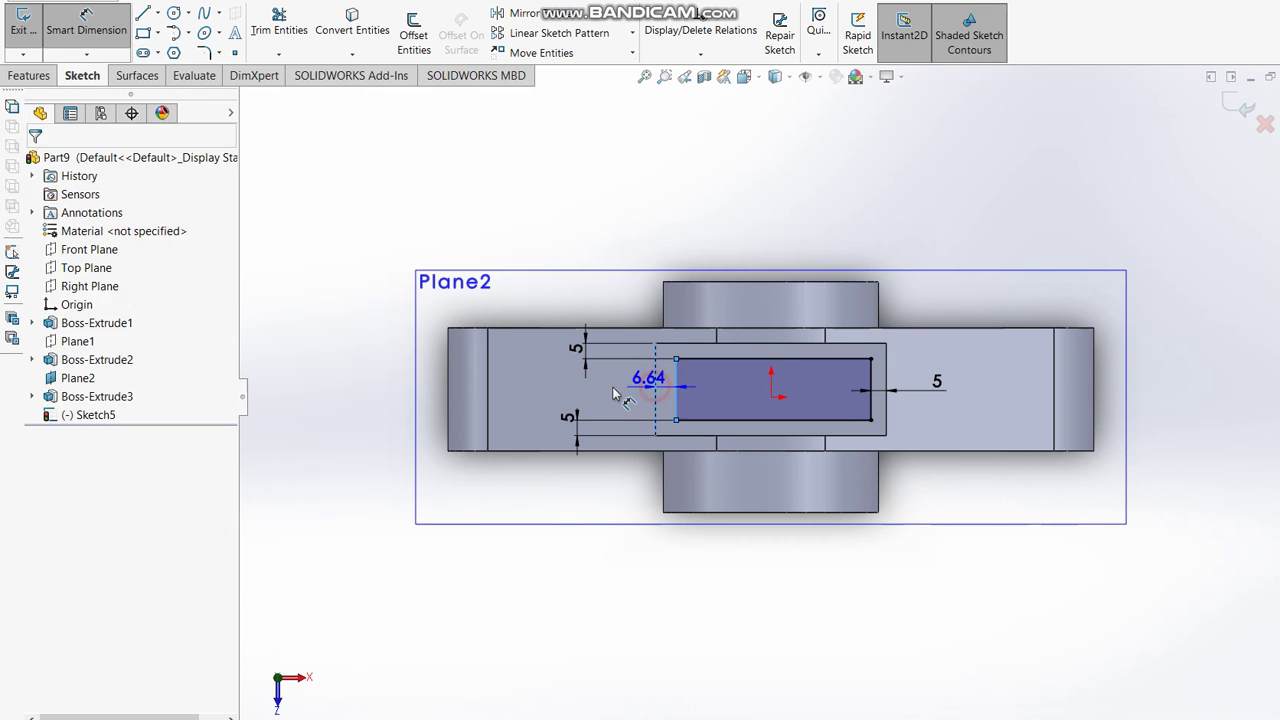
{"action": "left_click", "coordinate": [592, 392]}
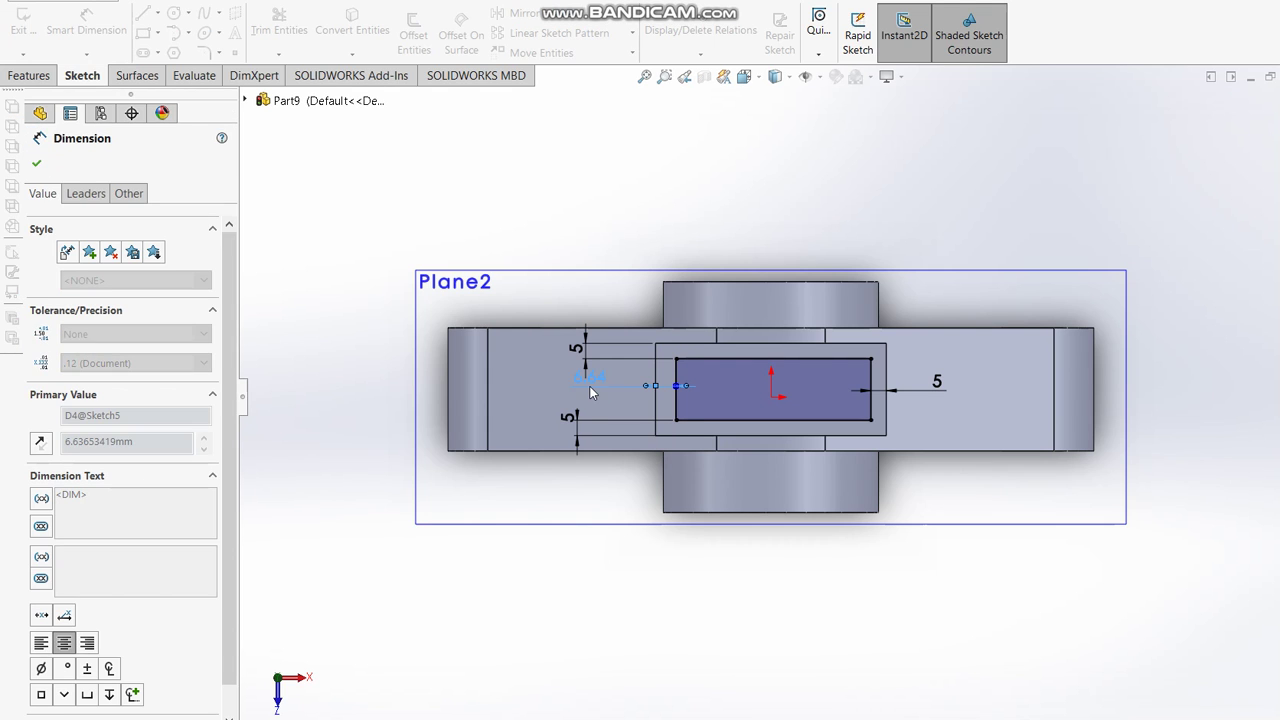
{"action": "type", "text": "5"}
{"action": "key", "text": "Return"}
{"action": "left_click", "coordinate": [1234, 101]}
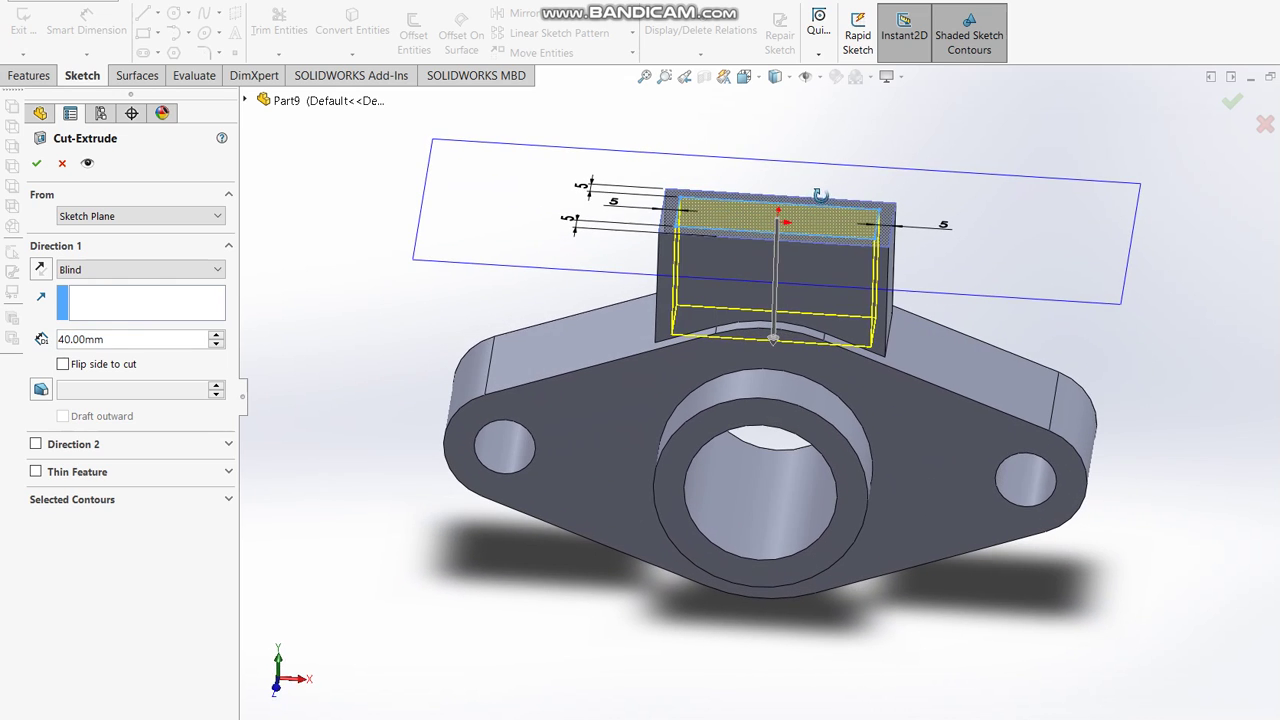
Set the Cut-Extrude blind depth to 30 mm and confirm Cut-Extrude1.
{"action": "key", "text": "alt+Tab"}
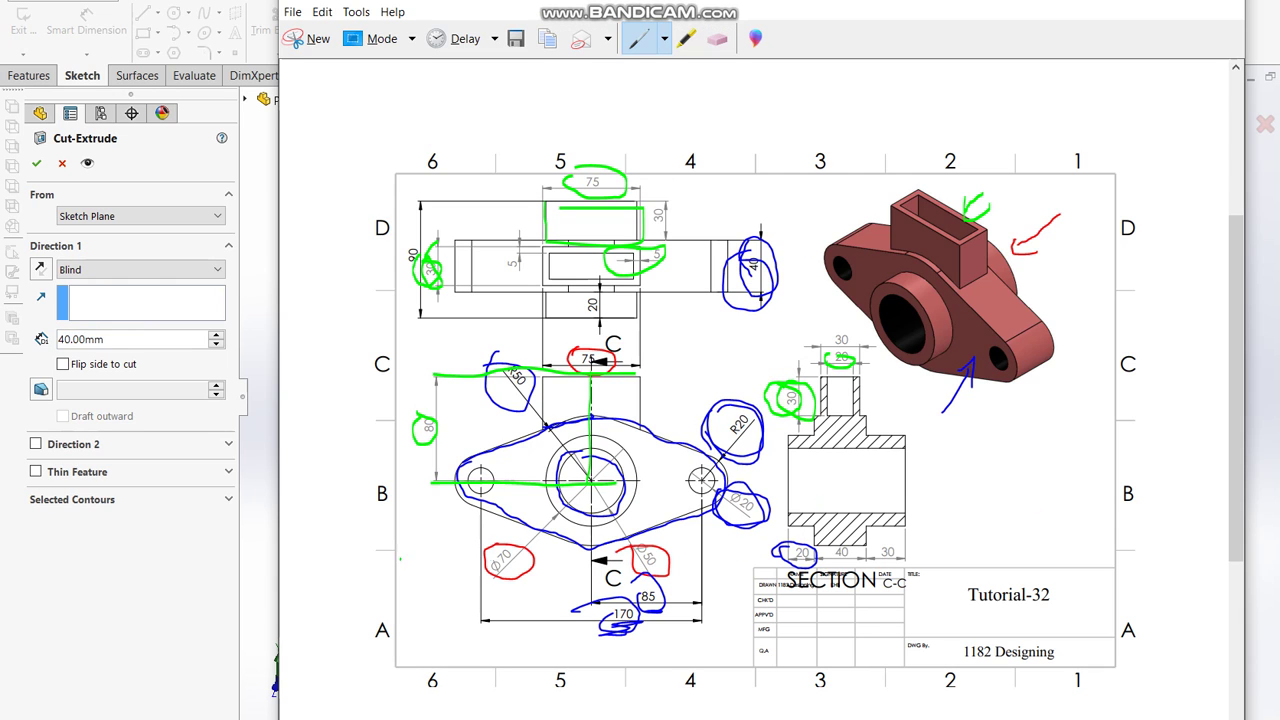
{"action": "left_click", "coordinate": [182, 564]}
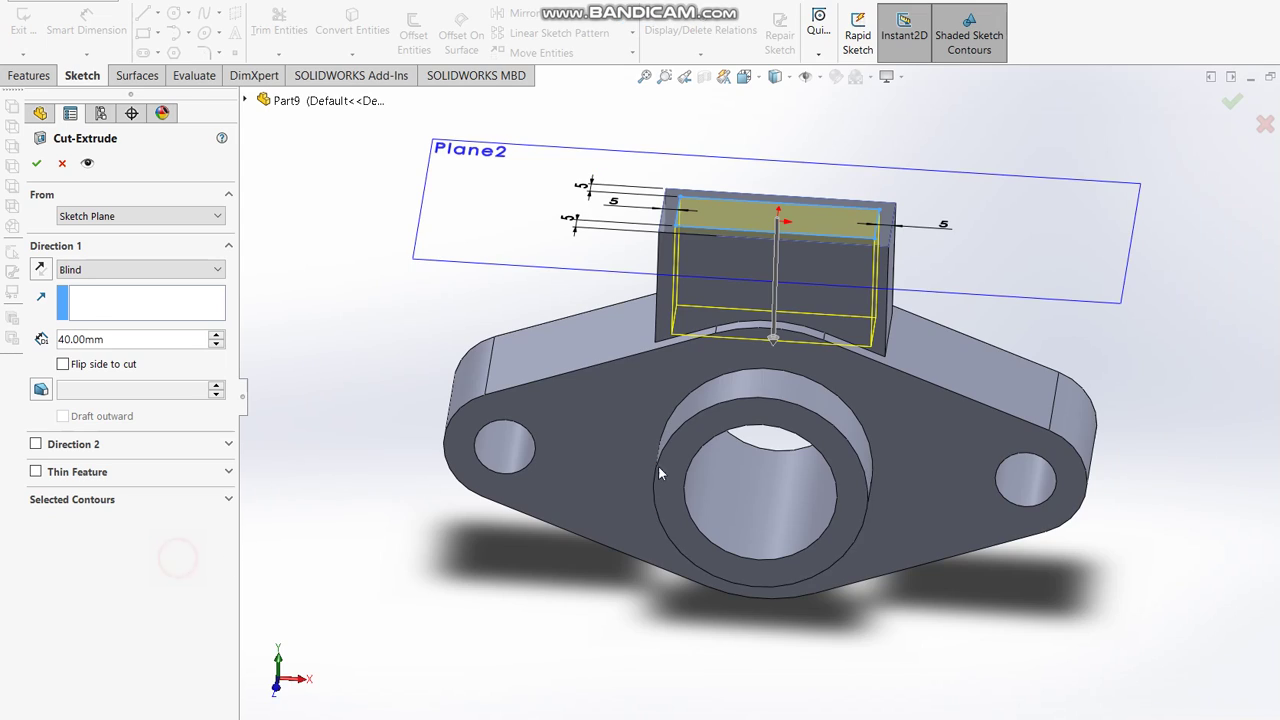
{"action": "double_click", "coordinate": [135, 339]}
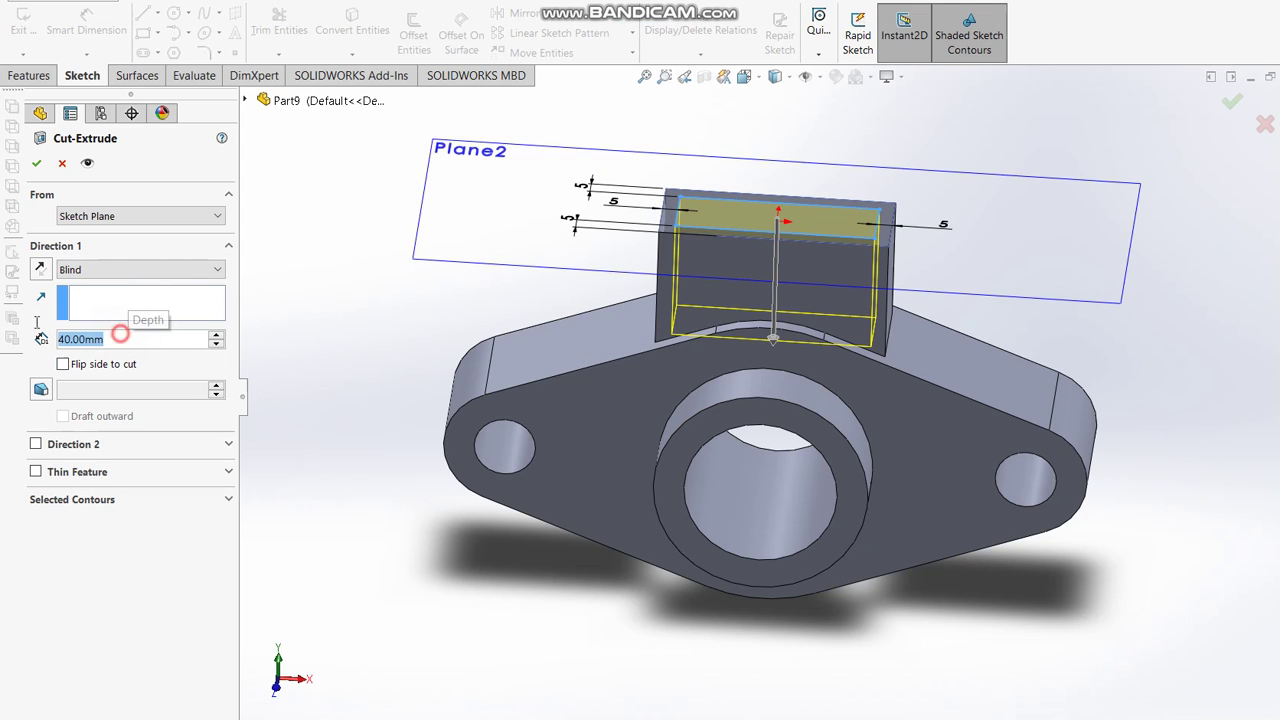
{"action": "type", "text": "30"}
{"action": "key", "text": "Return"}
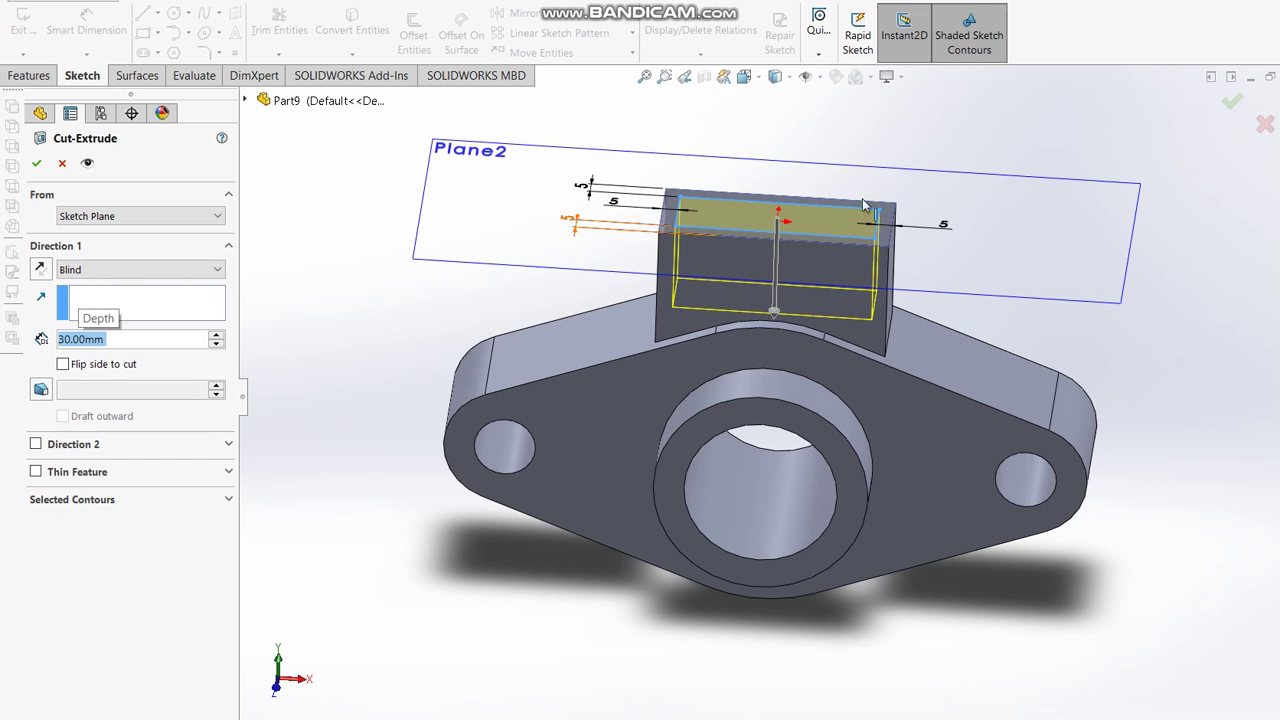
{"action": "left_click", "coordinate": [1235, 107]}
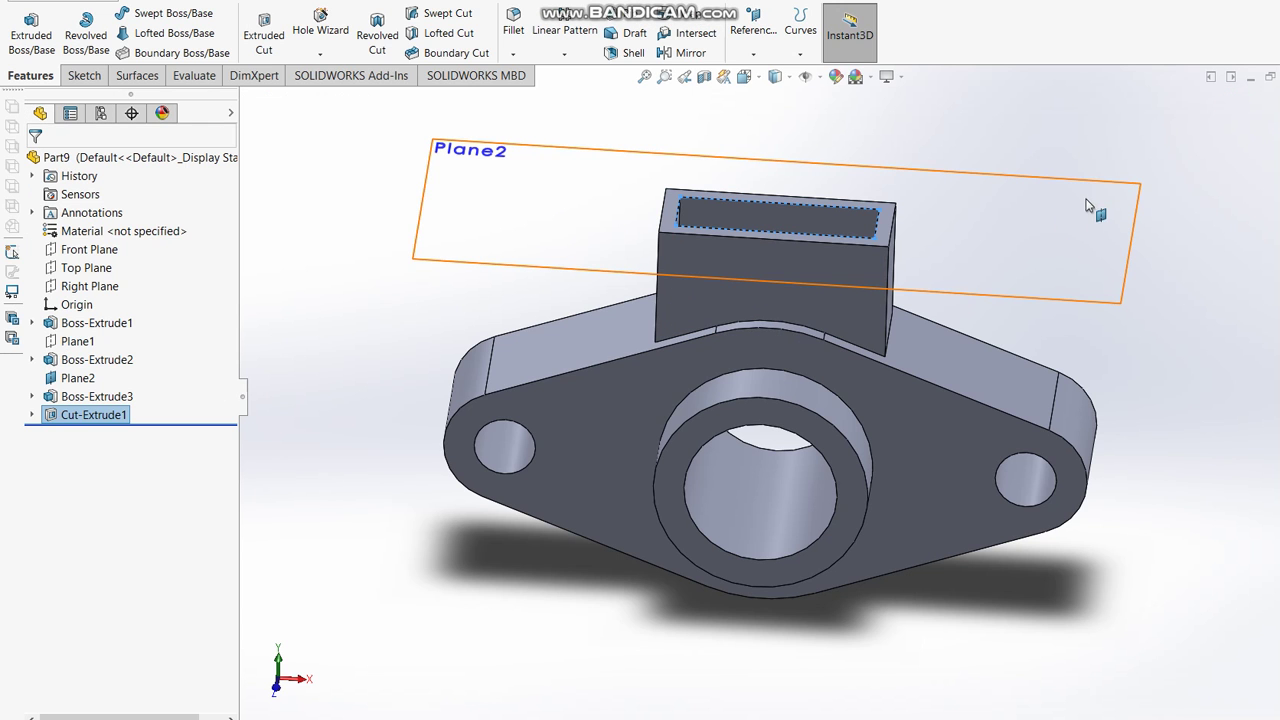
Inspect the hollow block against the reference drawing, then hide Plane2 from the FeatureManager tree.
{"action": "middle_click_drag", "start_coordinate": [1055, 188], "coordinate": [1040, 285]}
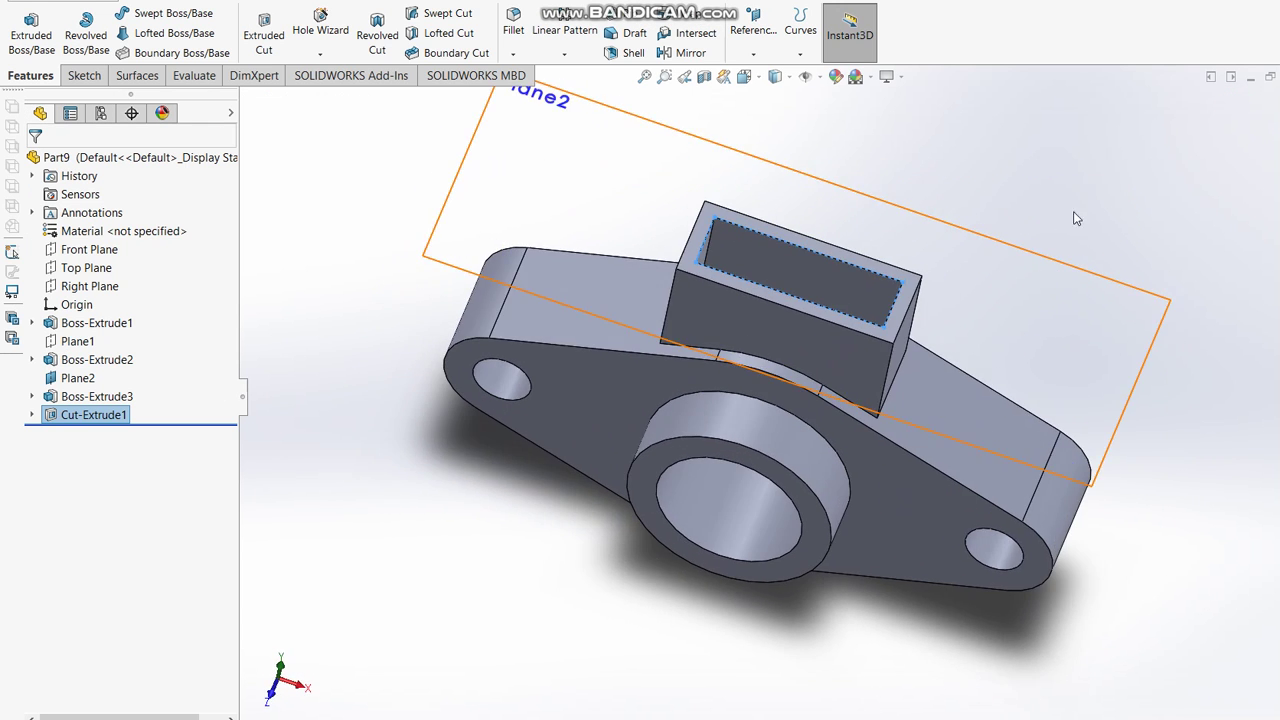
{"action": "key", "text": "alt+Tab"}
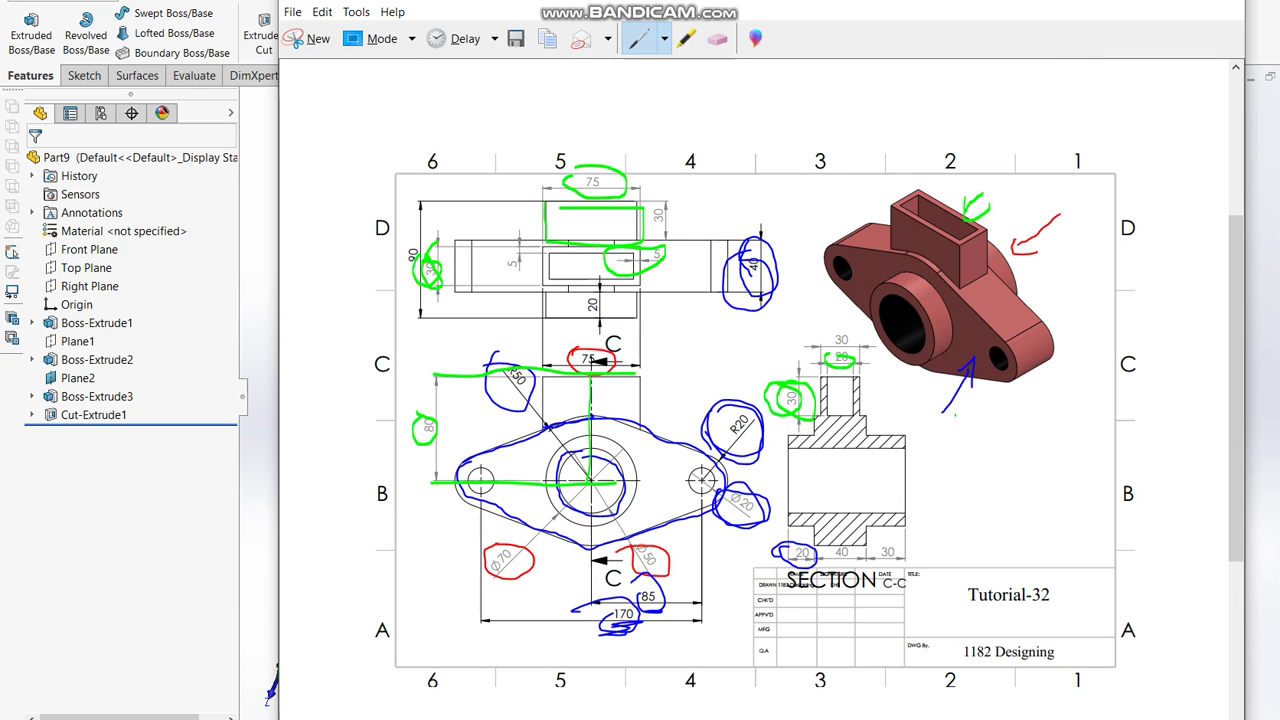
{"action": "left_click", "coordinate": [85, 573]}
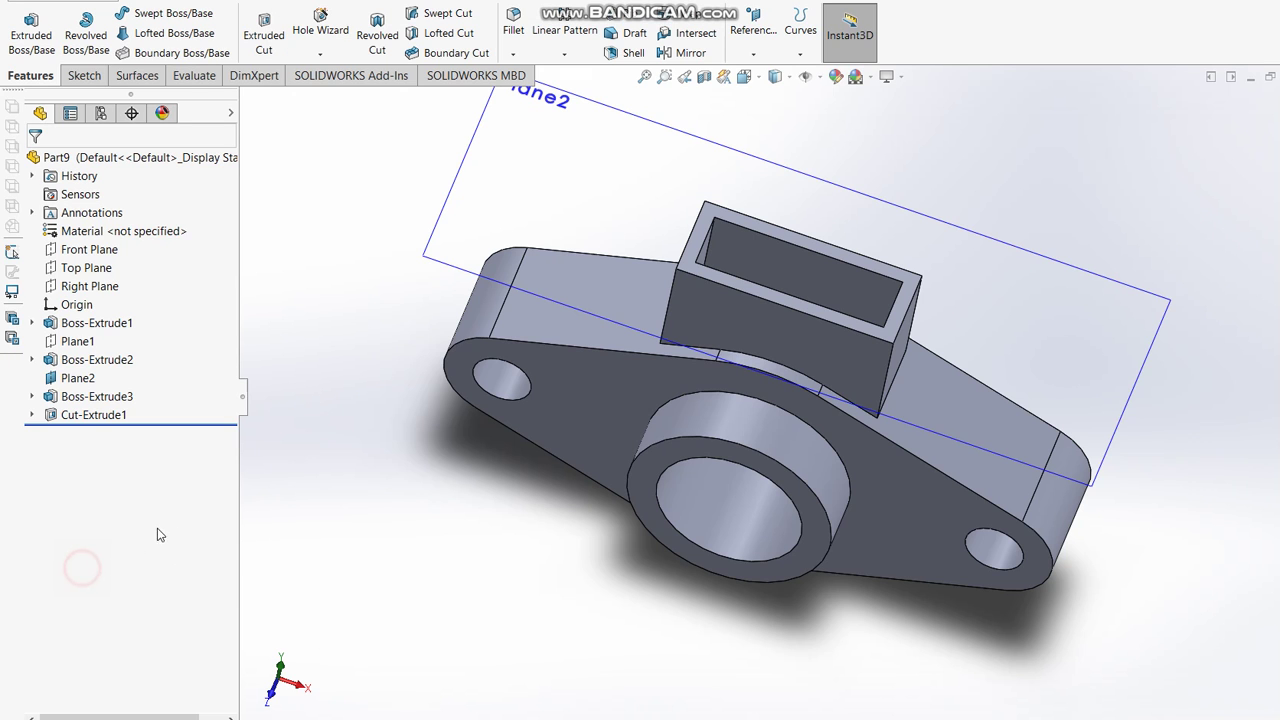
{"action": "right_click", "coordinate": [78, 378]}
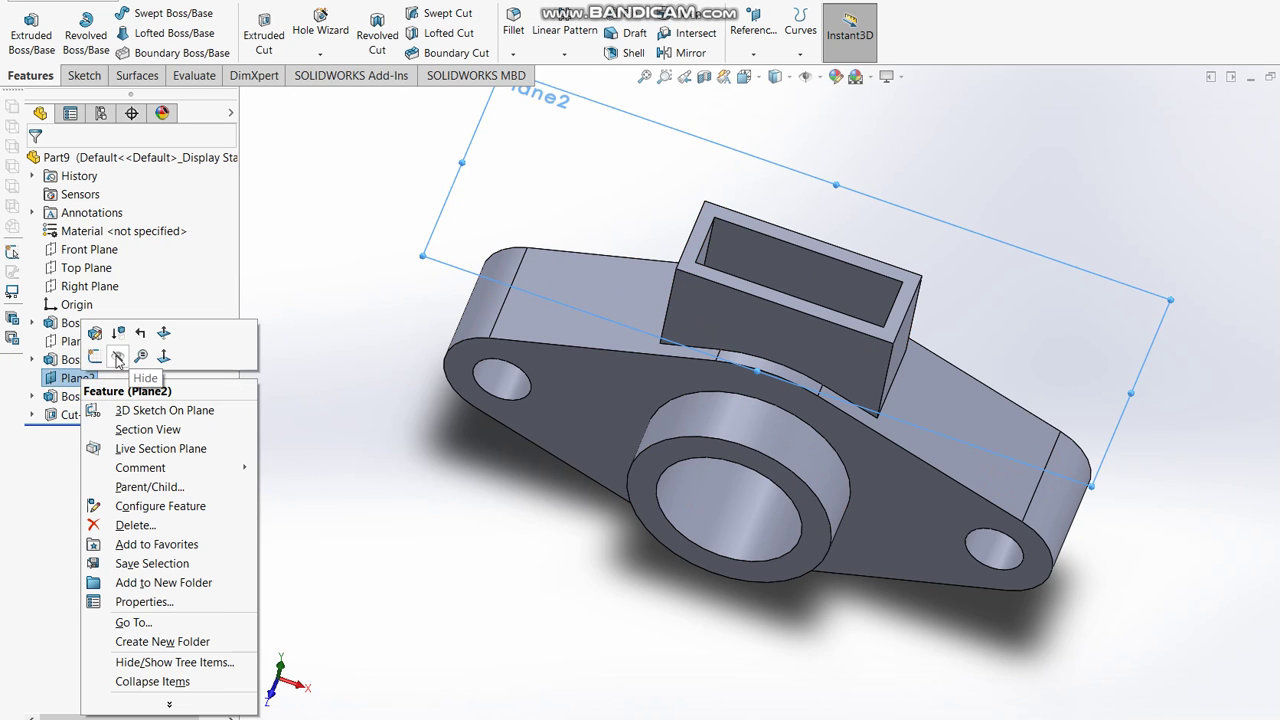
{"action": "left_click", "coordinate": [122, 358]}
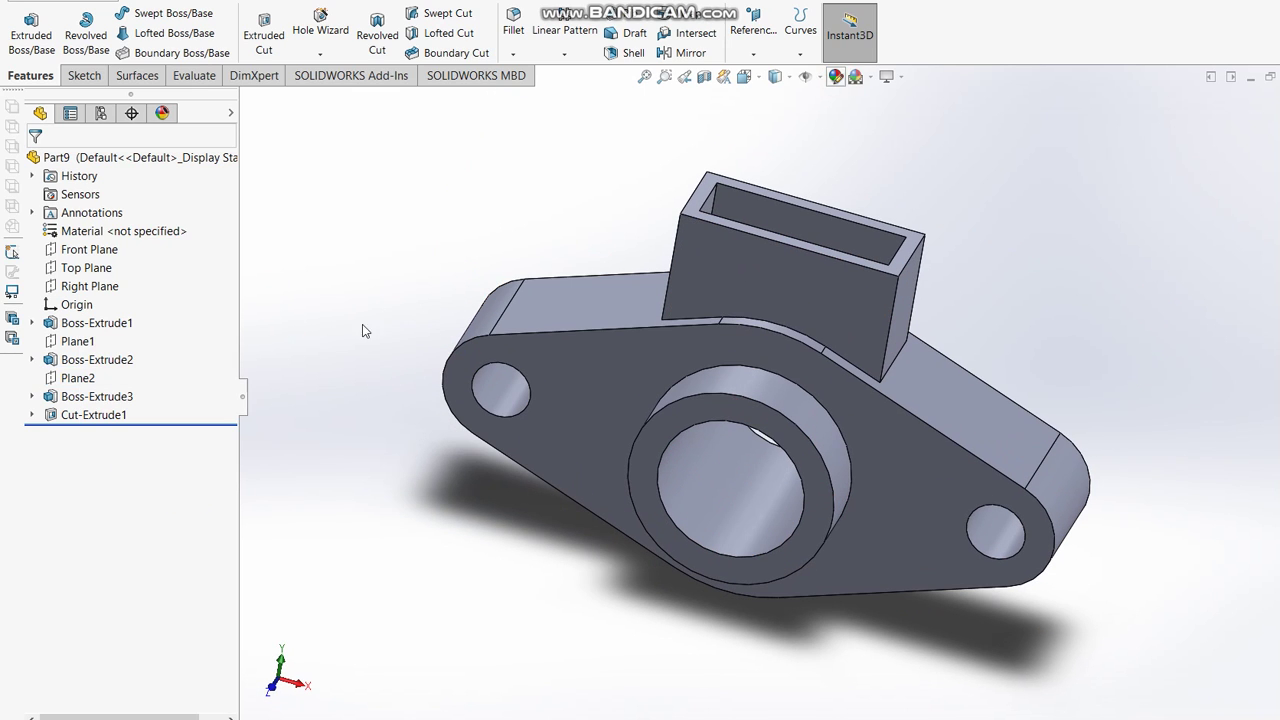
Apply a red appearance colour to the whole bracket part.
{"action": "left_click", "coordinate": [838, 80]}
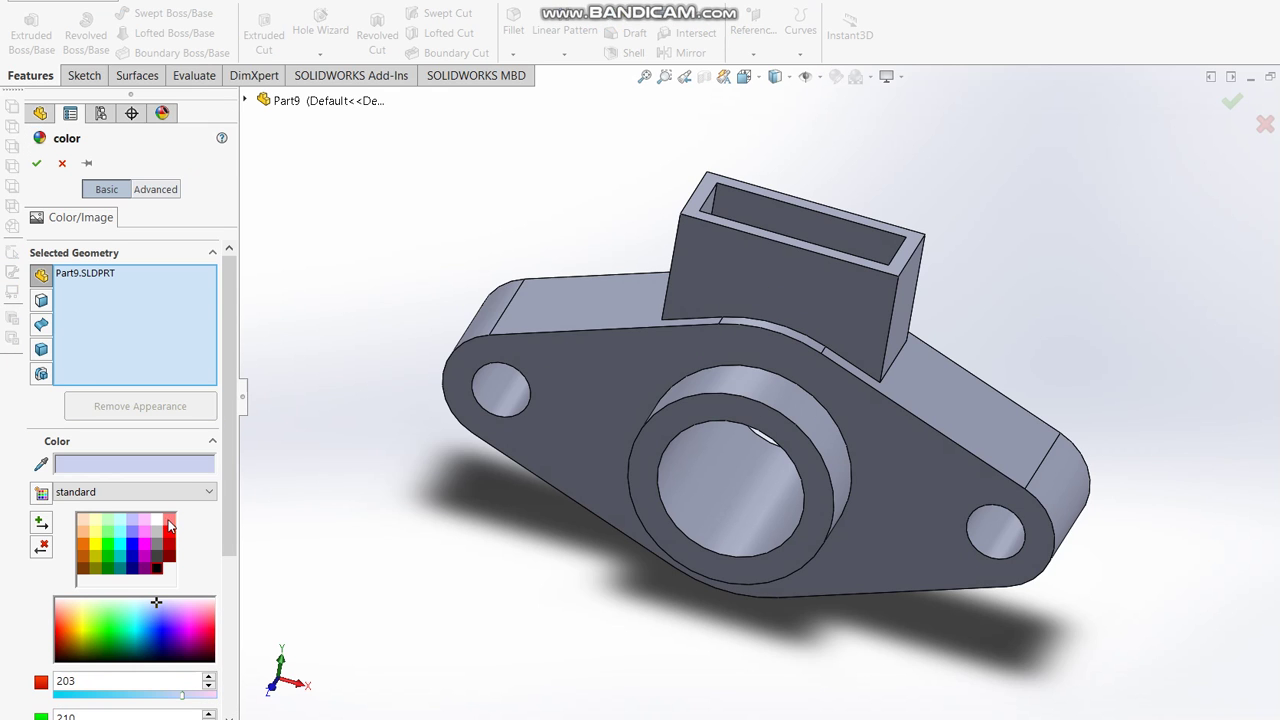
{"action": "left_click", "coordinate": [169, 525]}
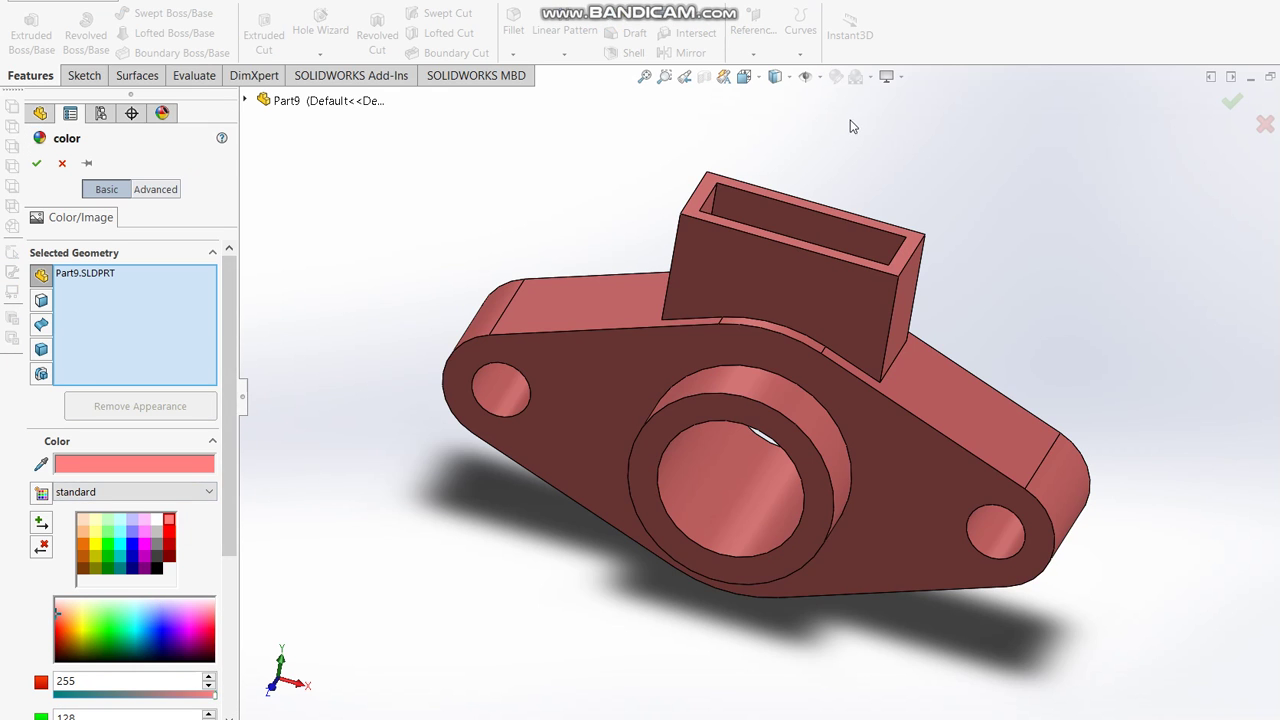
{"action": "left_click", "coordinate": [1231, 108]}
{"action": "mouse_move", "coordinate": [904, 286]}
{"action": "middle_mouse_down"}
{"action": "mouse_move", "coordinate": [865, 390]}
{"action": "mouse_move", "coordinate": [809, 363]}
{"action": "mouse_move", "coordinate": [657, 420]}
{"action": "mouse_move", "coordinate": [674, 366]}
{"action": "mouse_move", "coordinate": [592, 295]}
{"action": "middle_mouse_up"}
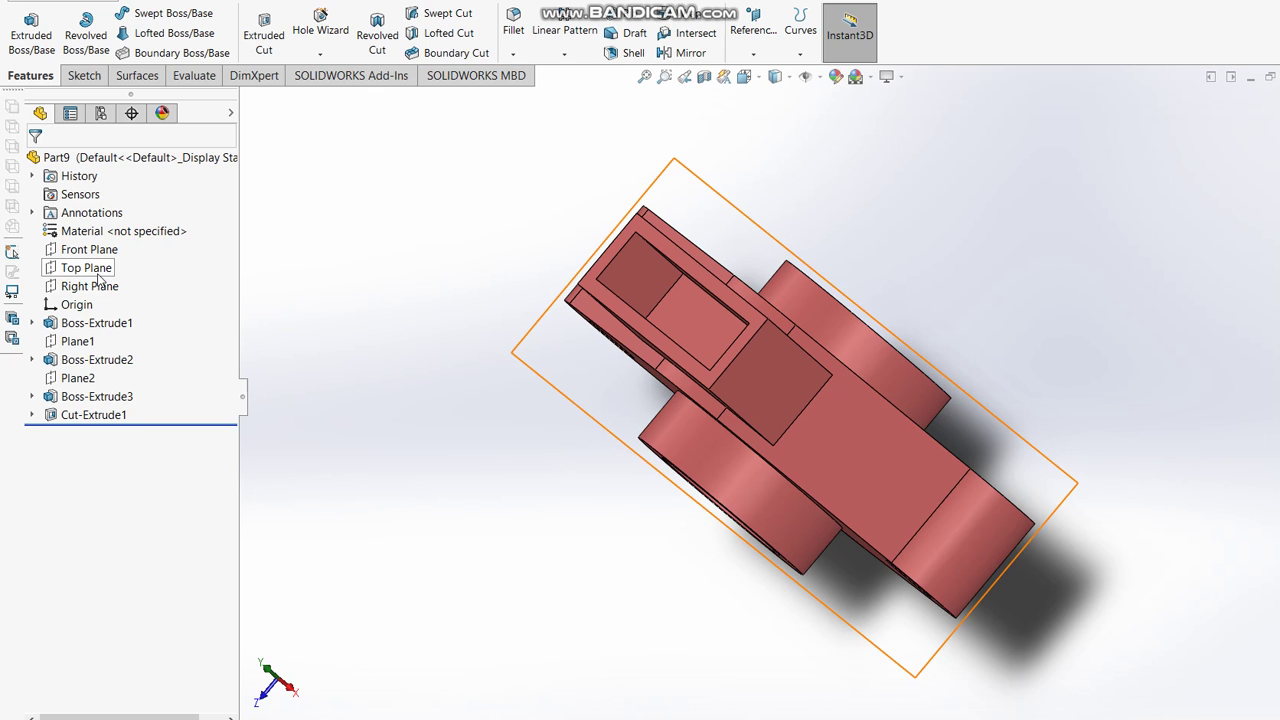
{"action": "key", "text": "ctrl+7"}
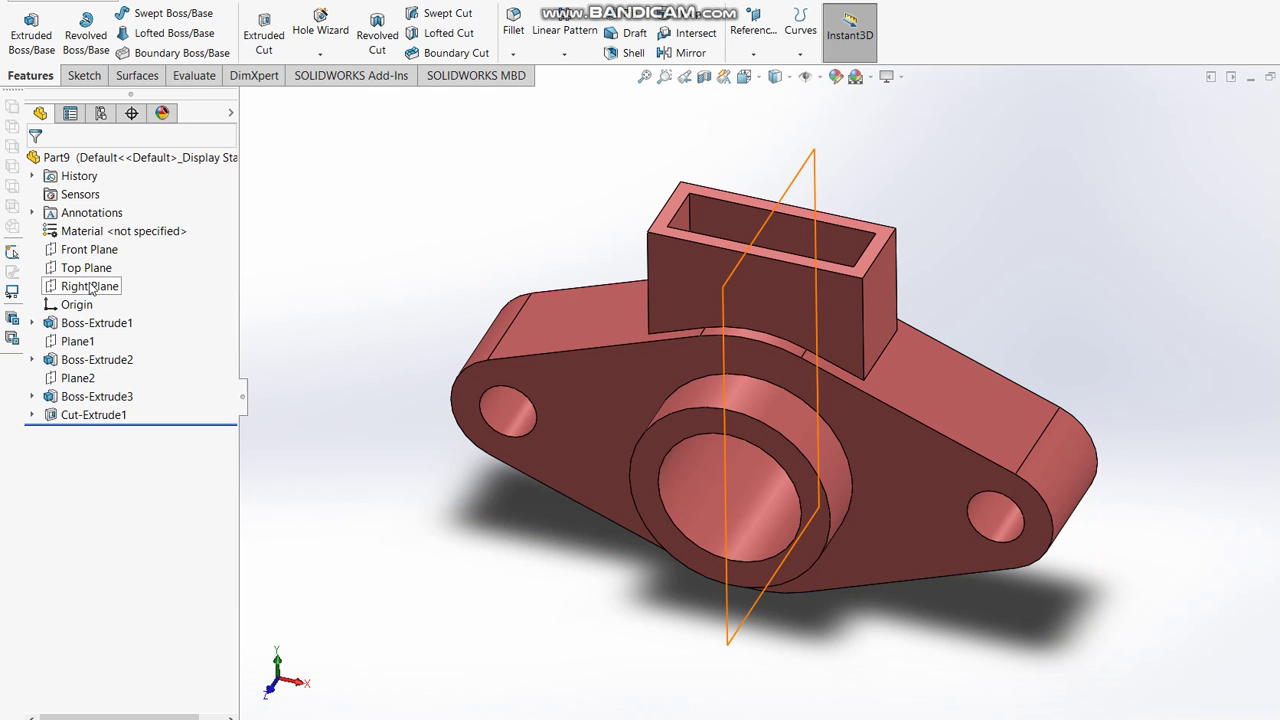
{"action": "left_click", "coordinate": [89, 286]}
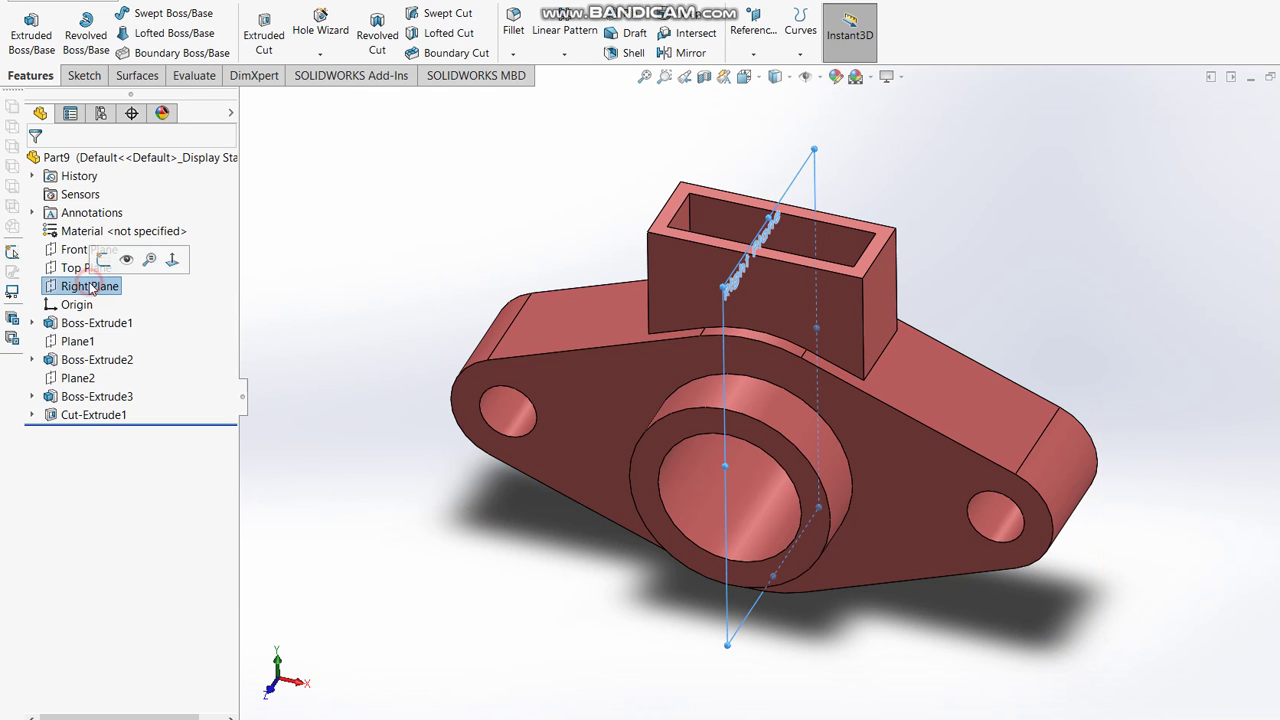
{"action": "left_click", "coordinate": [704, 77]}
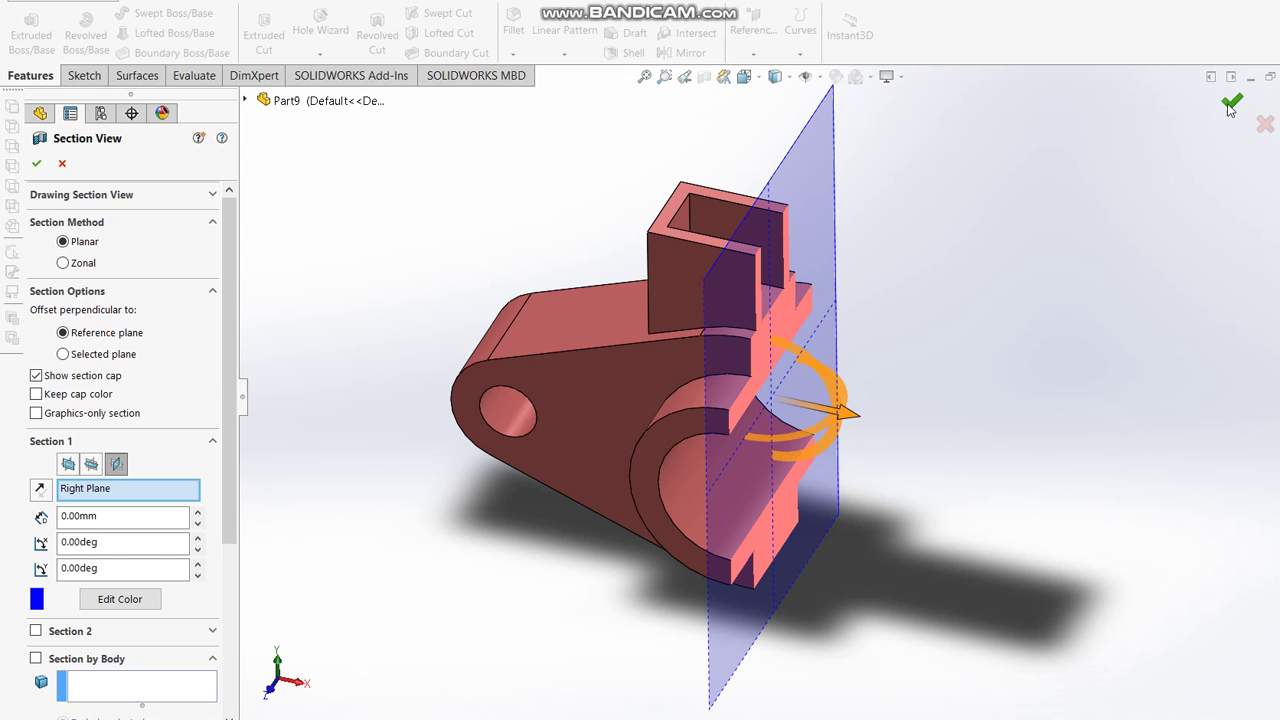
{"action": "left_click", "coordinate": [1230, 108]}
{"action": "middle_click_drag", "start_coordinate": [931, 326], "coordinate": [967, 406]}
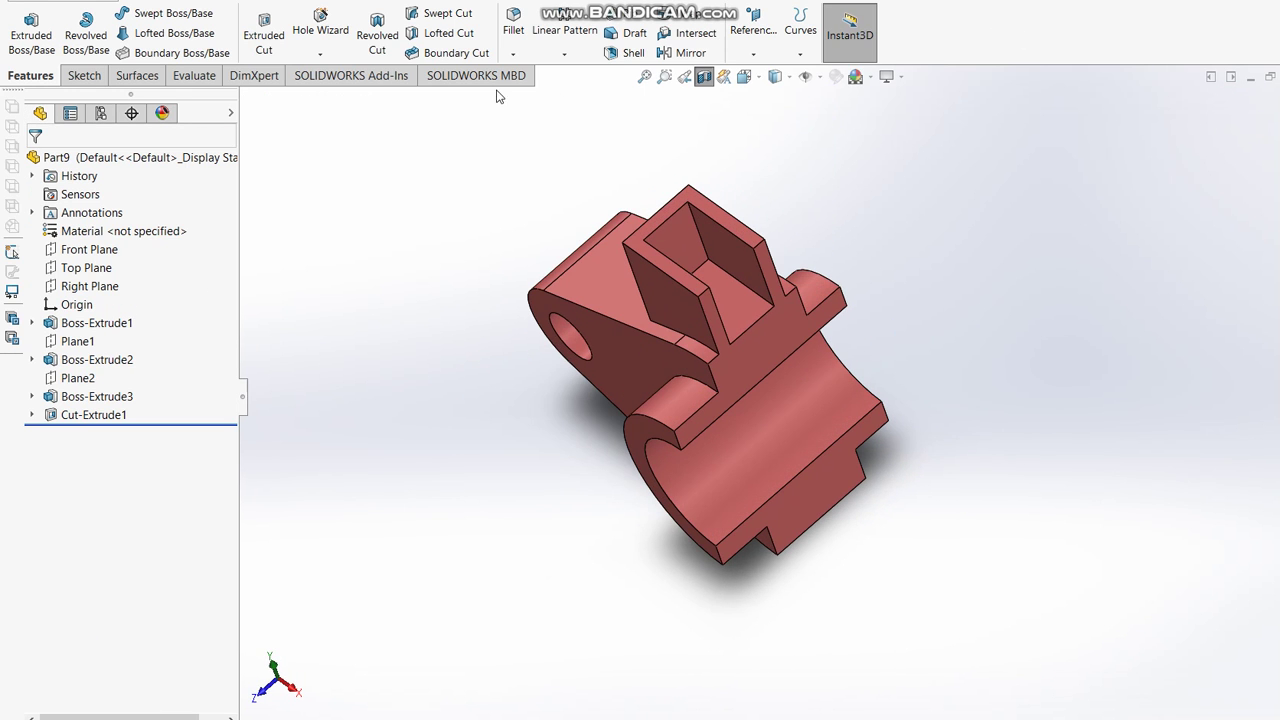
{"action": "mouse_move", "coordinate": [704, 77]}
{"action": "middle_mouse_down"}
{"action": "mouse_move", "coordinate": [750, 352]}
{"action": "mouse_move", "coordinate": [777, 306]}
{"action": "mouse_move", "coordinate": [627, 340]}
{"action": "middle_mouse_up"}
{"action": "left_click", "coordinate": [523, 371]}
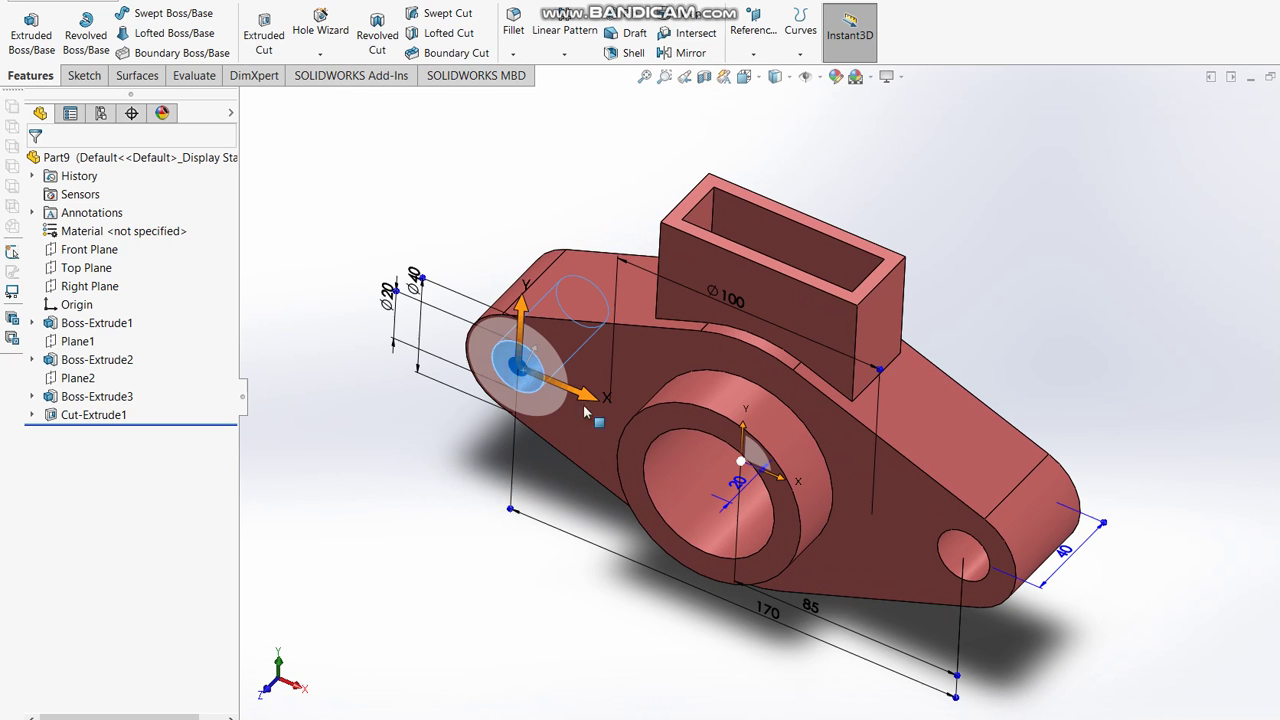
{"action": "left_click", "coordinate": [730, 482]}
{"action": "left_click", "coordinate": [720, 500]}
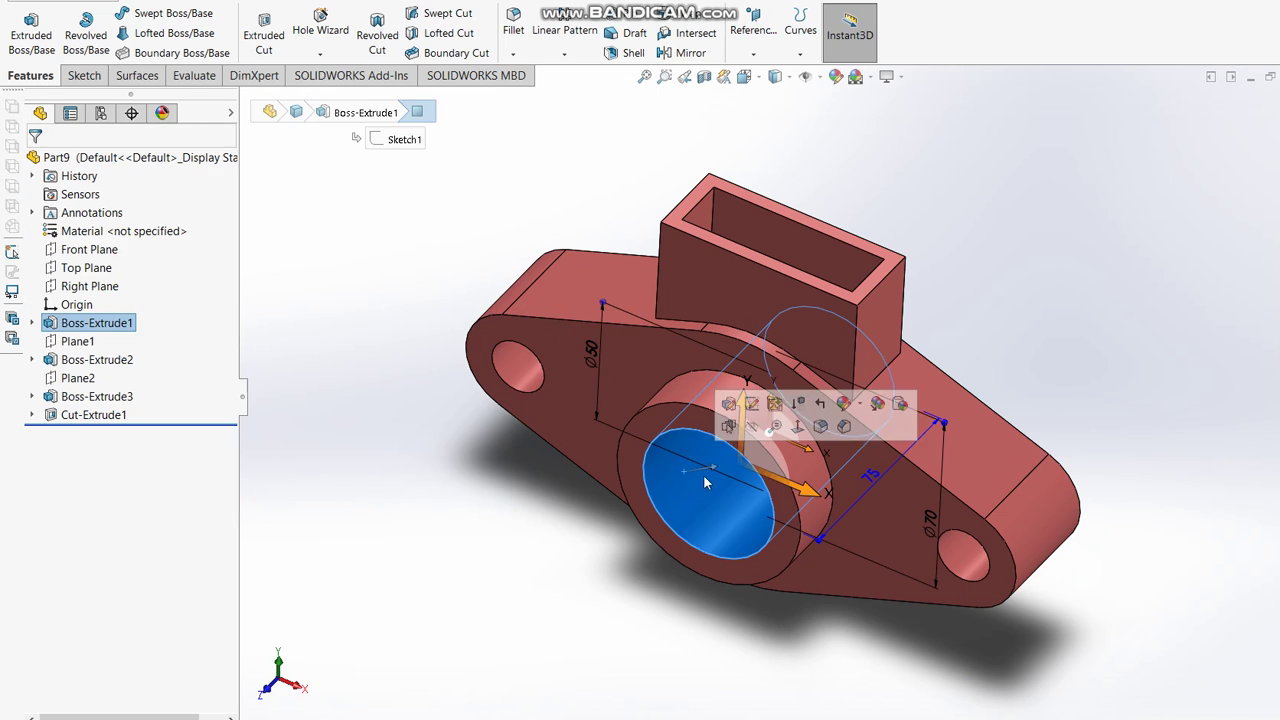
{"action": "left_click", "coordinate": [645, 424]}
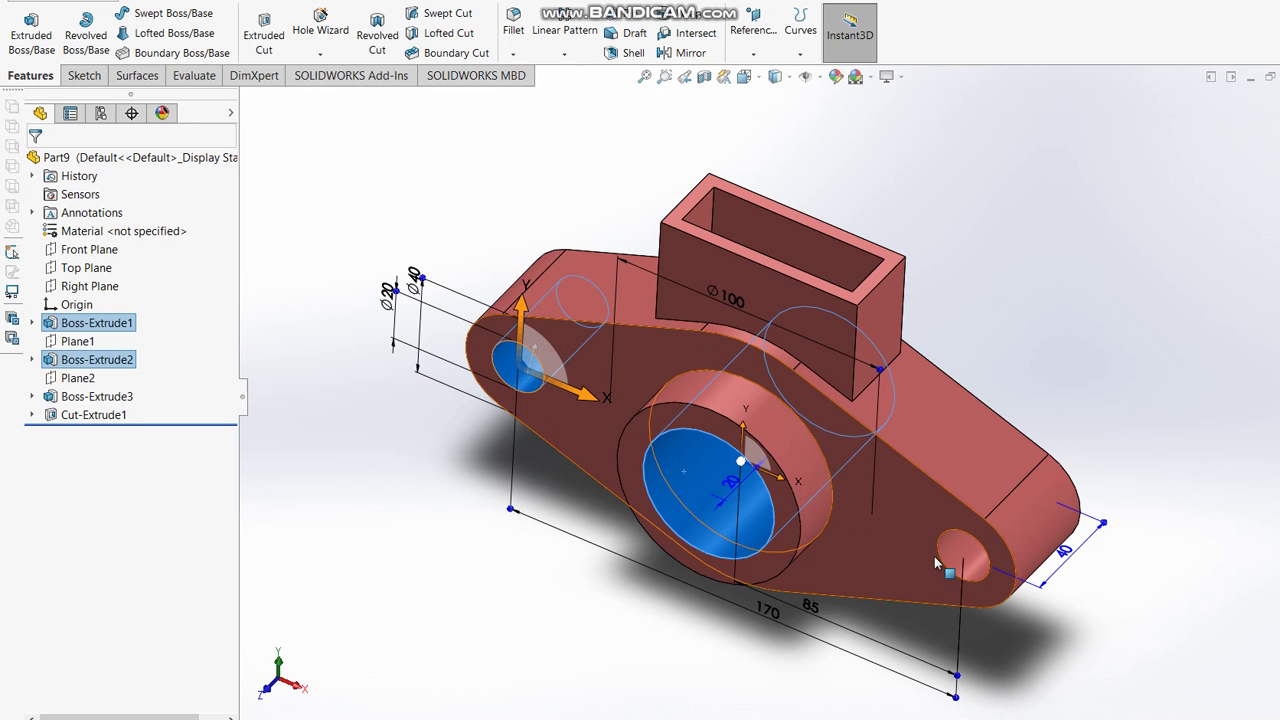